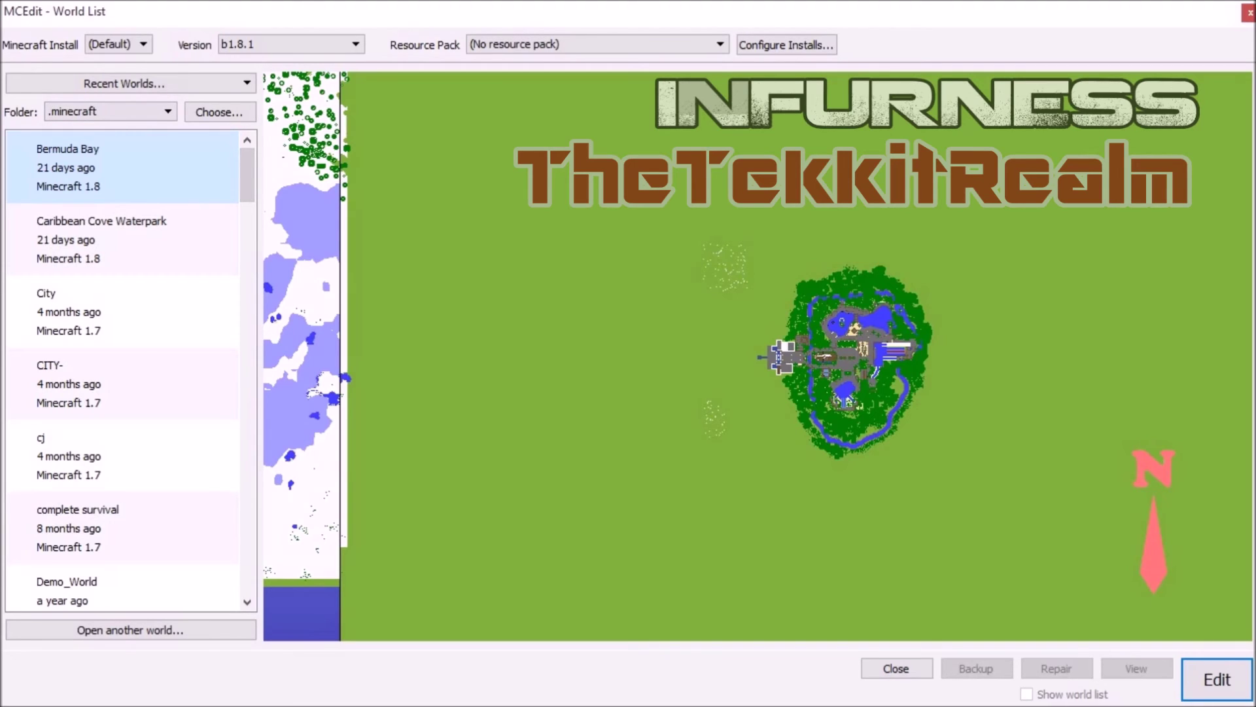
- Set the resource pack to Greenfield Texture pack 1.8.zip and the Minecraft version to 1.8.8
{"action": "left_click", "coordinate": [598, 44]}
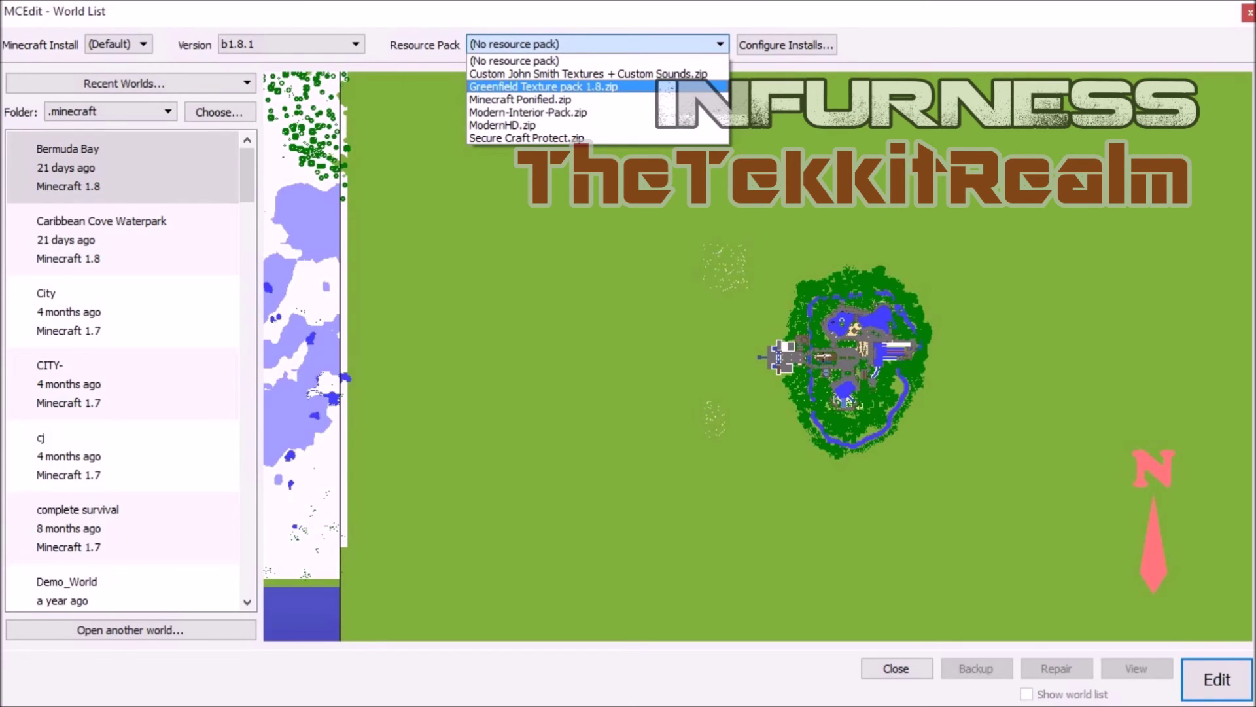
{"action": "left_click", "coordinate": [596, 87]}
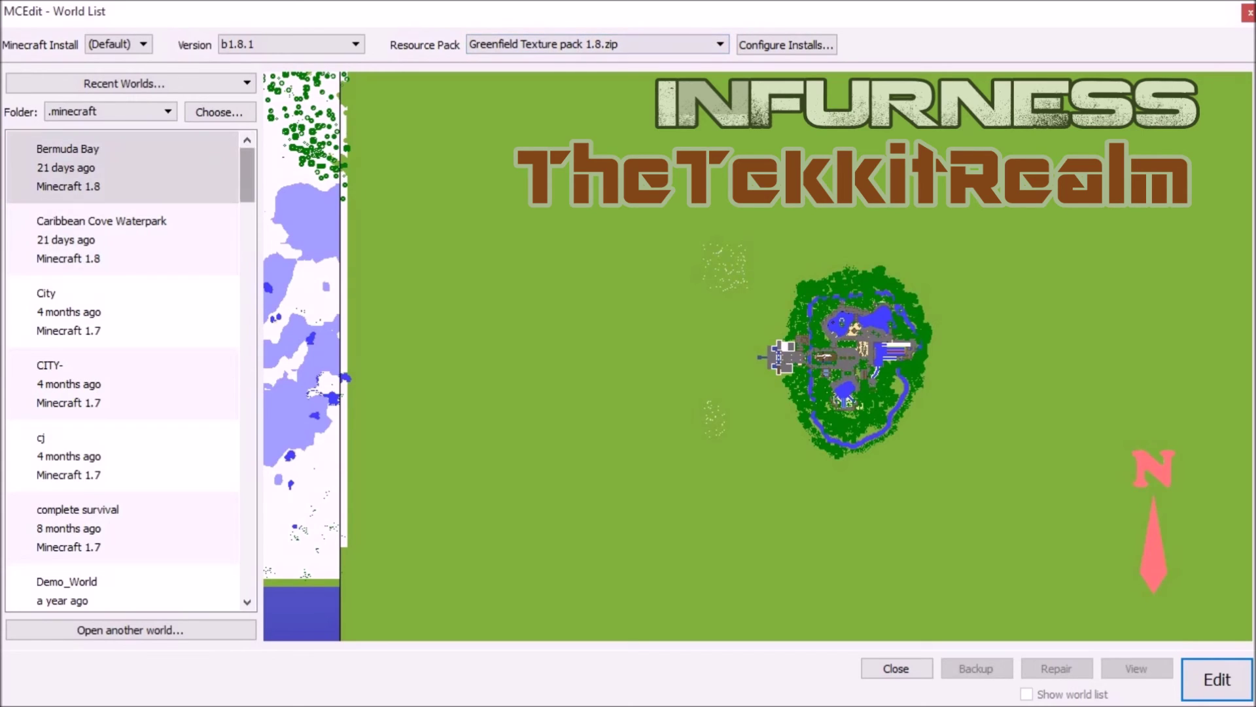
{"action": "left_click_drag", "start_coordinate": [247, 175], "coordinate": [246, 175]}
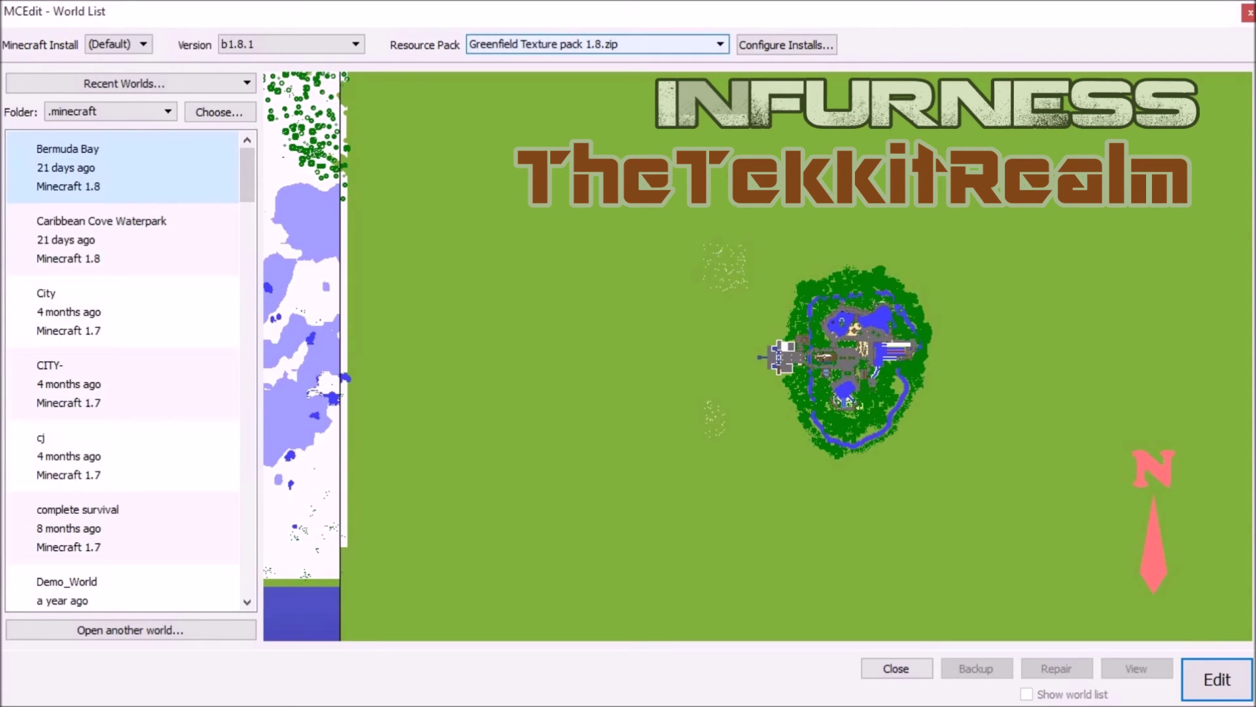
{"action": "left_click", "coordinate": [288, 43]}
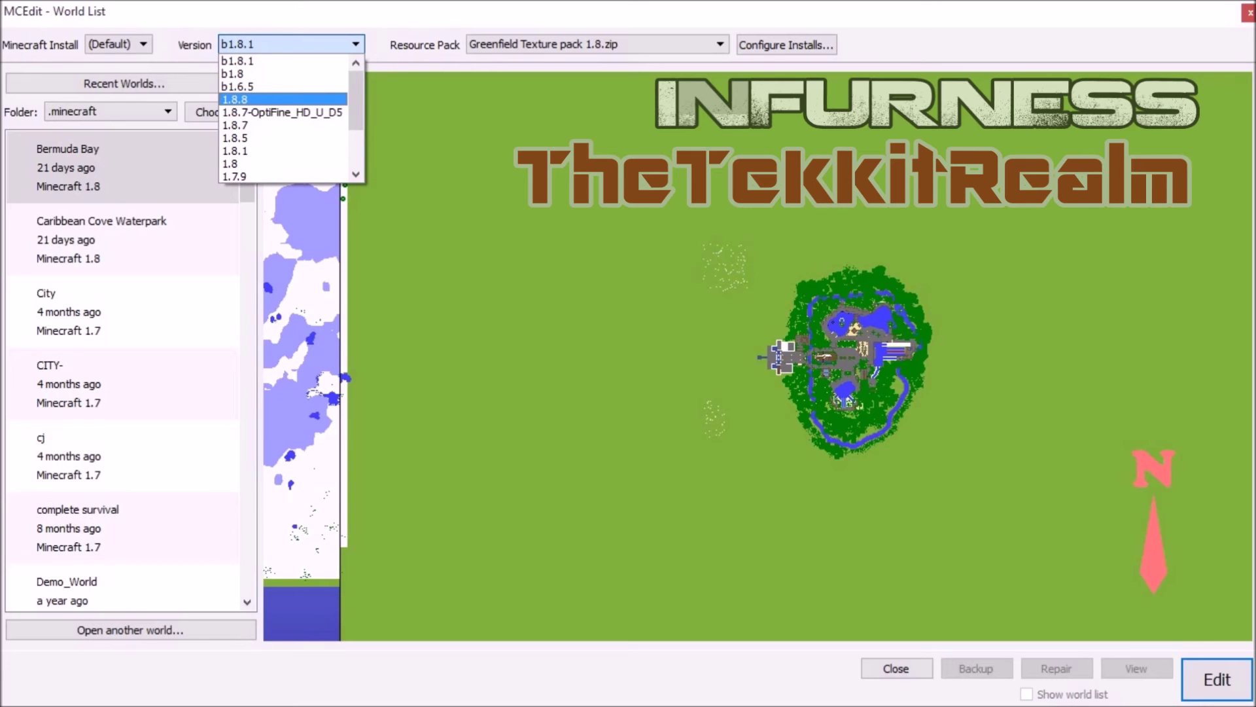
{"action": "left_click", "coordinate": [283, 100]}
- Open the Bermuda Bay world for editing
{"action": "mouse_move", "coordinate": [247, 176]}
{"action": "left_mouse_down"}
{"action": "mouse_move", "coordinate": [247, 356]}
{"action": "mouse_move", "coordinate": [247, 194]}
{"action": "left_mouse_up"}
{"action": "scroll", "coordinate": [124, 366], "scroll_direction": "up", "scroll_amount": 3}
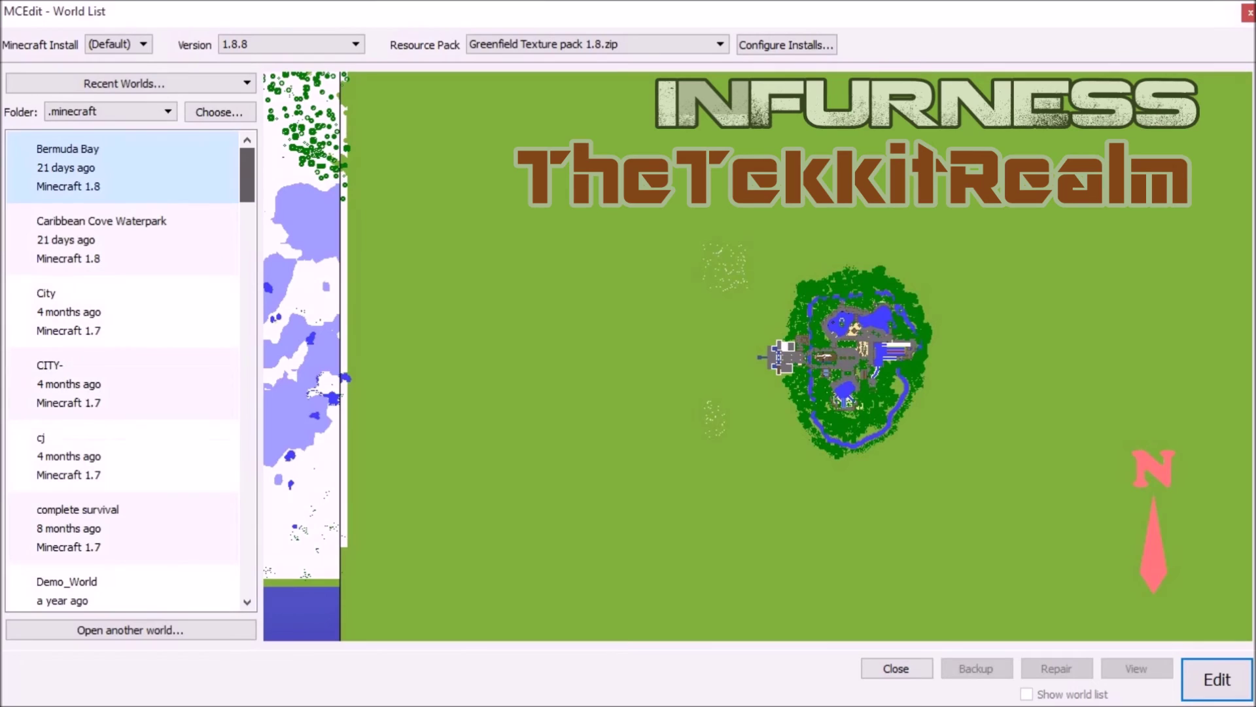
{"action": "scroll", "coordinate": [124, 366], "scroll_direction": "down", "scroll_amount": 5}
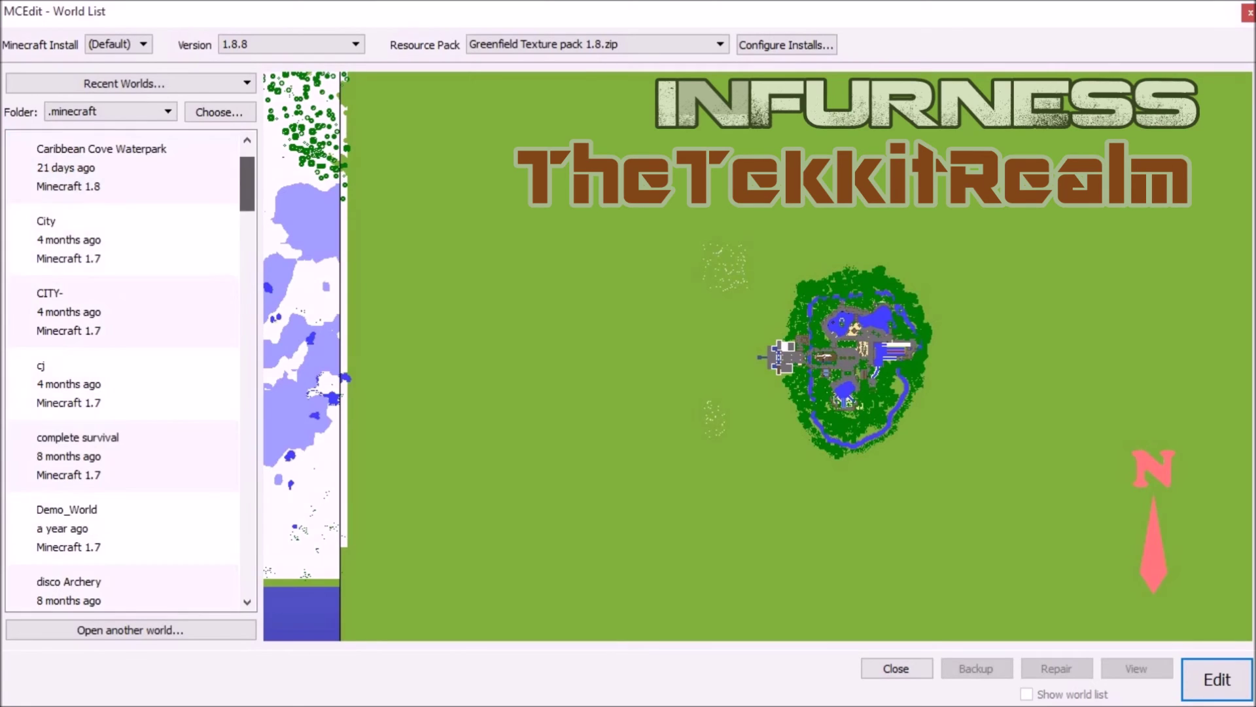
{"action": "scroll", "coordinate": [124, 366], "scroll_direction": "up", "scroll_amount": 5}
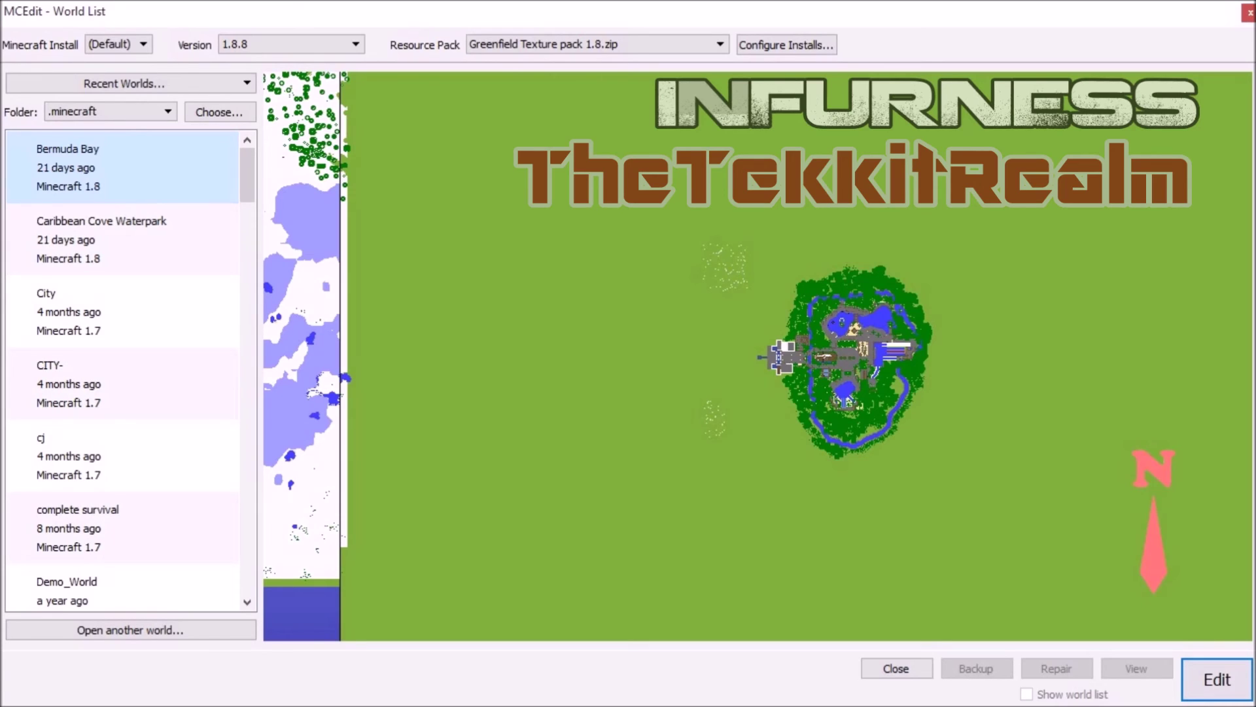
{"action": "key", "text": "Return"}
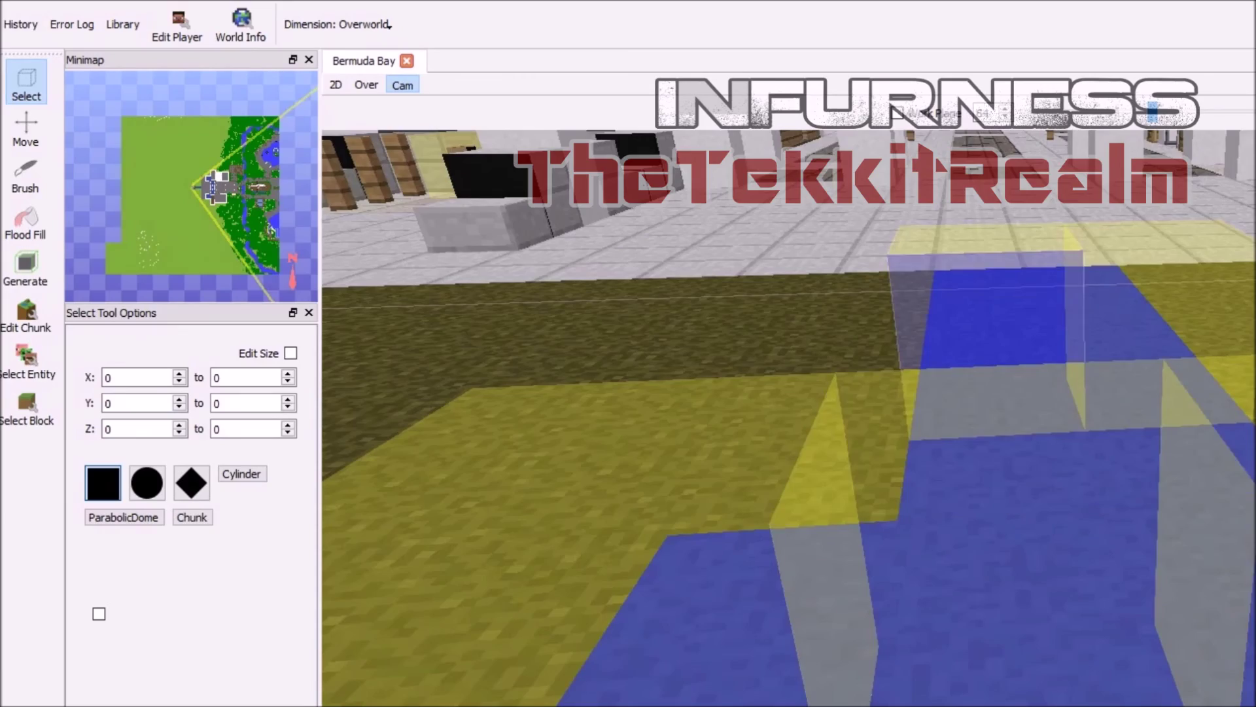
- Fly the camera around Bermuda Bay to examine the entrance buildings, trees, pools and water slides
{"action": "right_click_drag", "start_coordinate": [788, 419], "coordinate": [654, 373]}
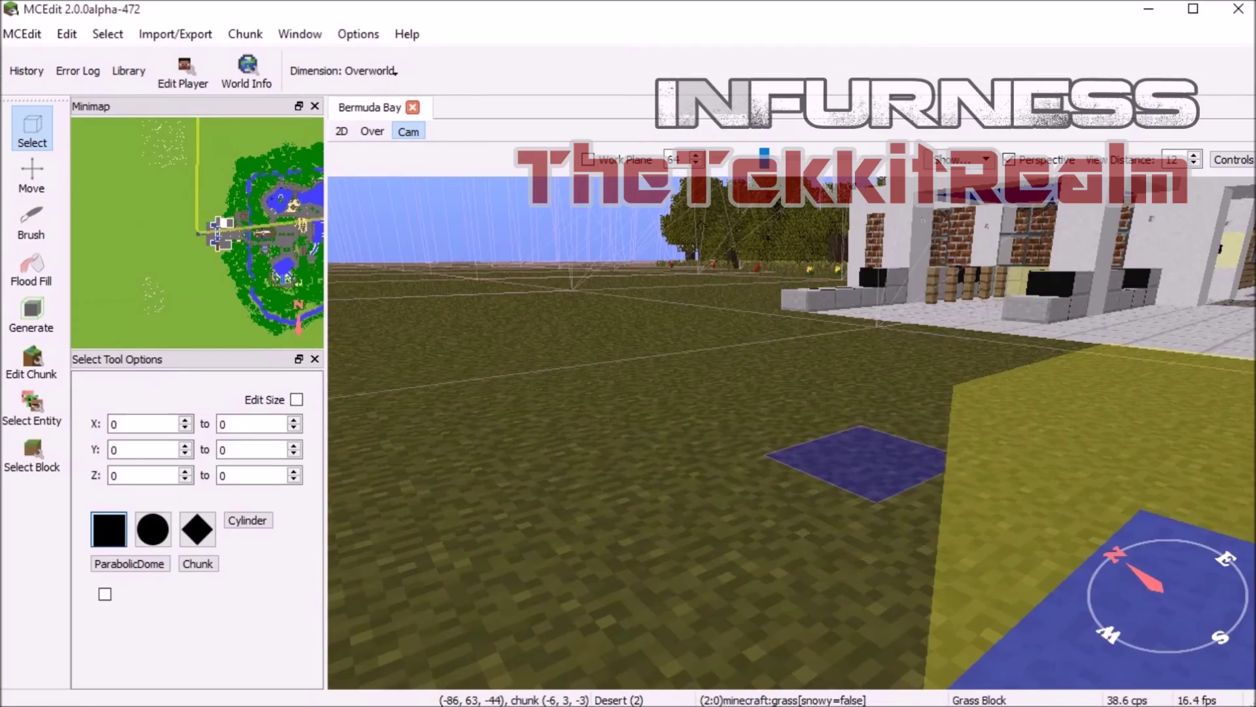
{"action": "right_click_drag", "start_coordinate": [857, 465], "coordinate": [786, 386]}
{"action": "key", "text": "w"}
{"action": "key", "text": "s"}
{"action": "key", "text": "w"}
{"action": "key", "text": "w"}
{"action": "key", "text": "w"}
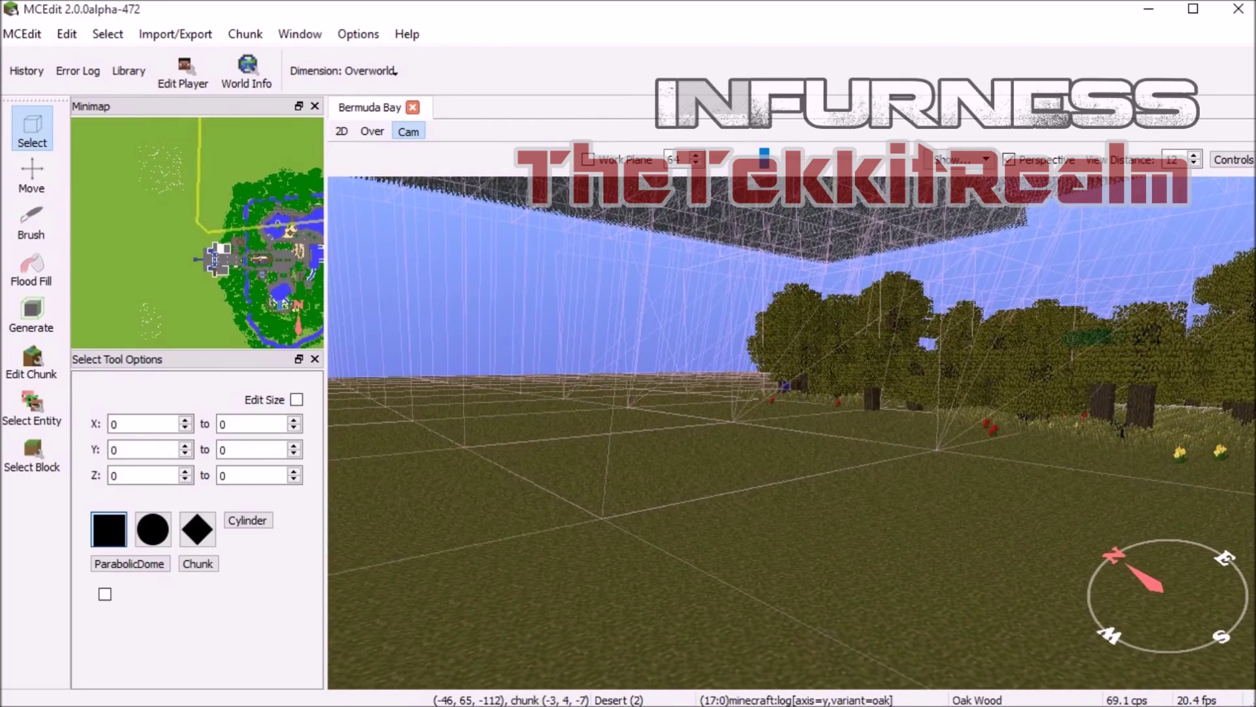
{"action": "right_click_drag", "start_coordinate": [786, 386], "coordinate": [917, 486]}
{"action": "key", "text": "s"}
{"action": "key", "text": "w"}
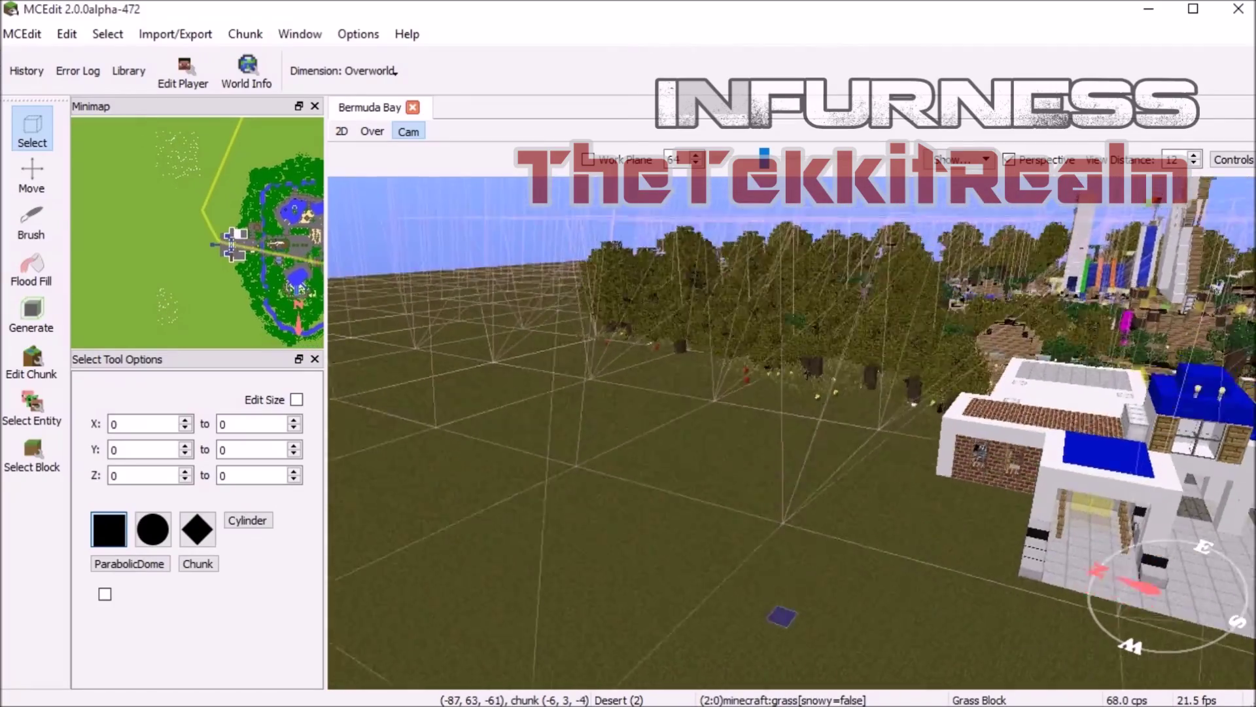
{"action": "right_click_drag", "start_coordinate": [969, 485], "coordinate": [954, 552]}
{"action": "key", "text": "w"}
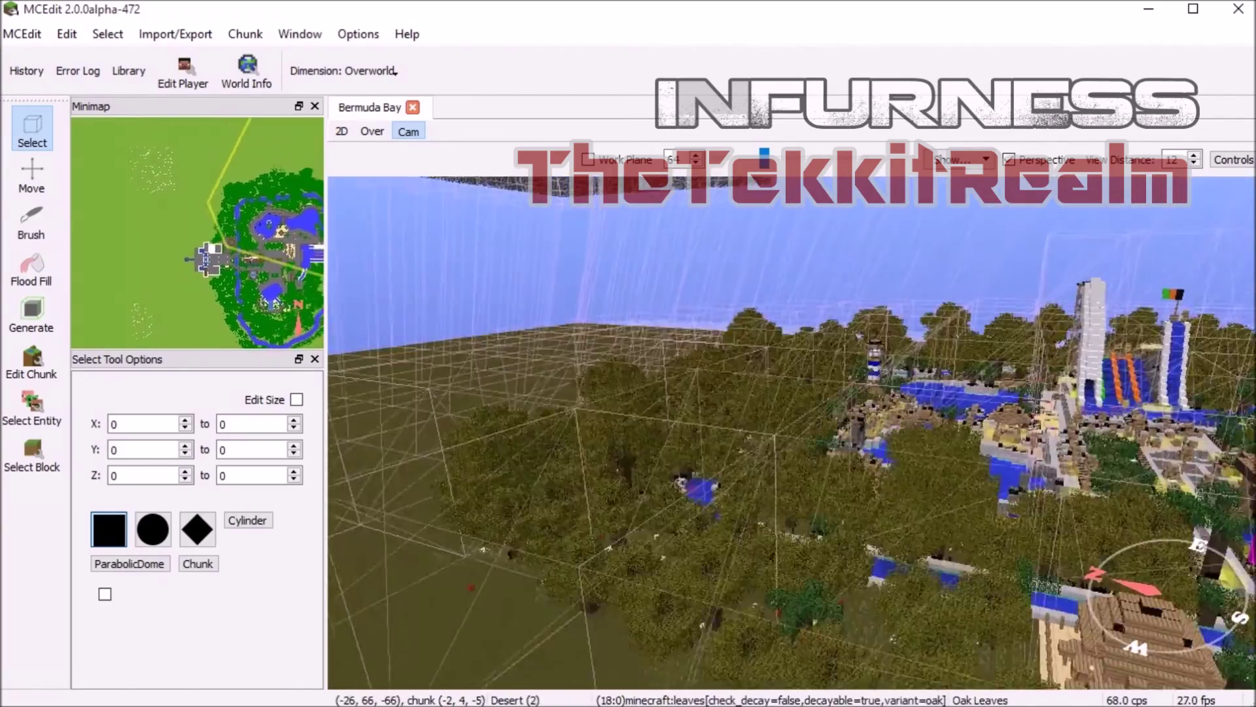
{"action": "key", "text": "w"}
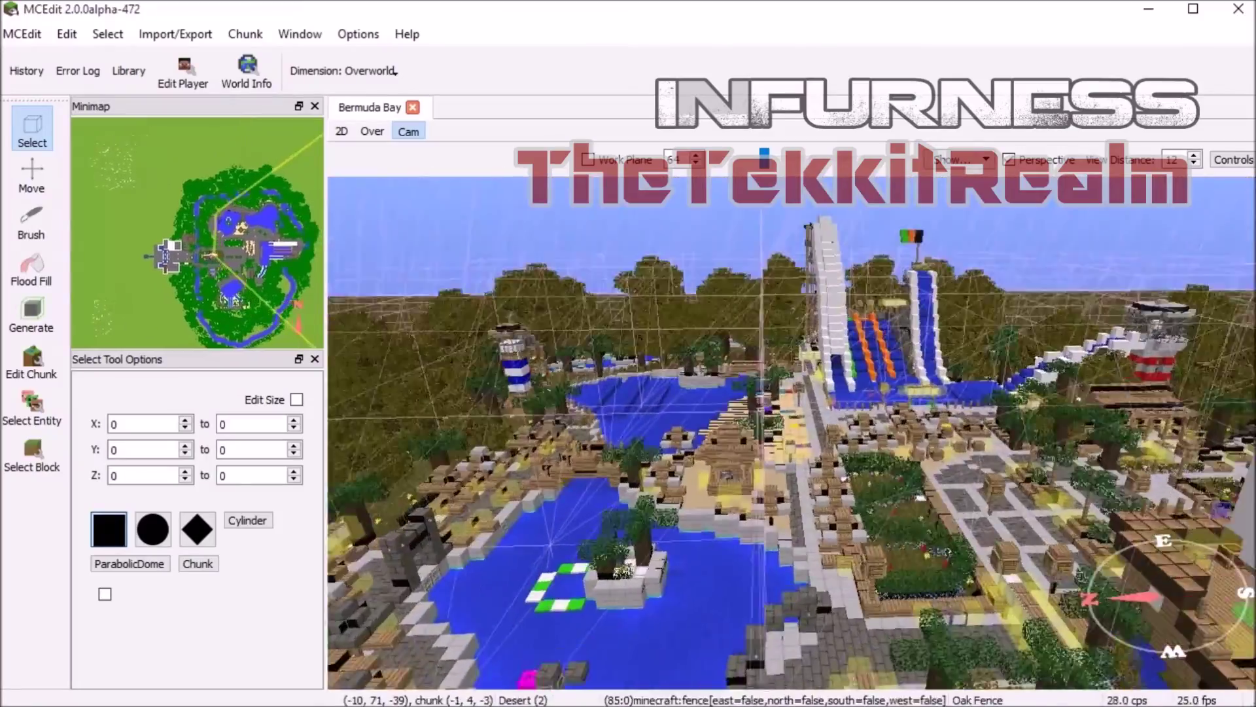
{"action": "right_click_drag", "start_coordinate": [1222, 509], "coordinate": [1050, 465]}
{"action": "key", "text": "w"}
{"action": "key", "text": "w"}
{"action": "right_click_drag", "start_coordinate": [792, 433], "coordinate": [451, 406]}
{"action": "key", "text": "w"}
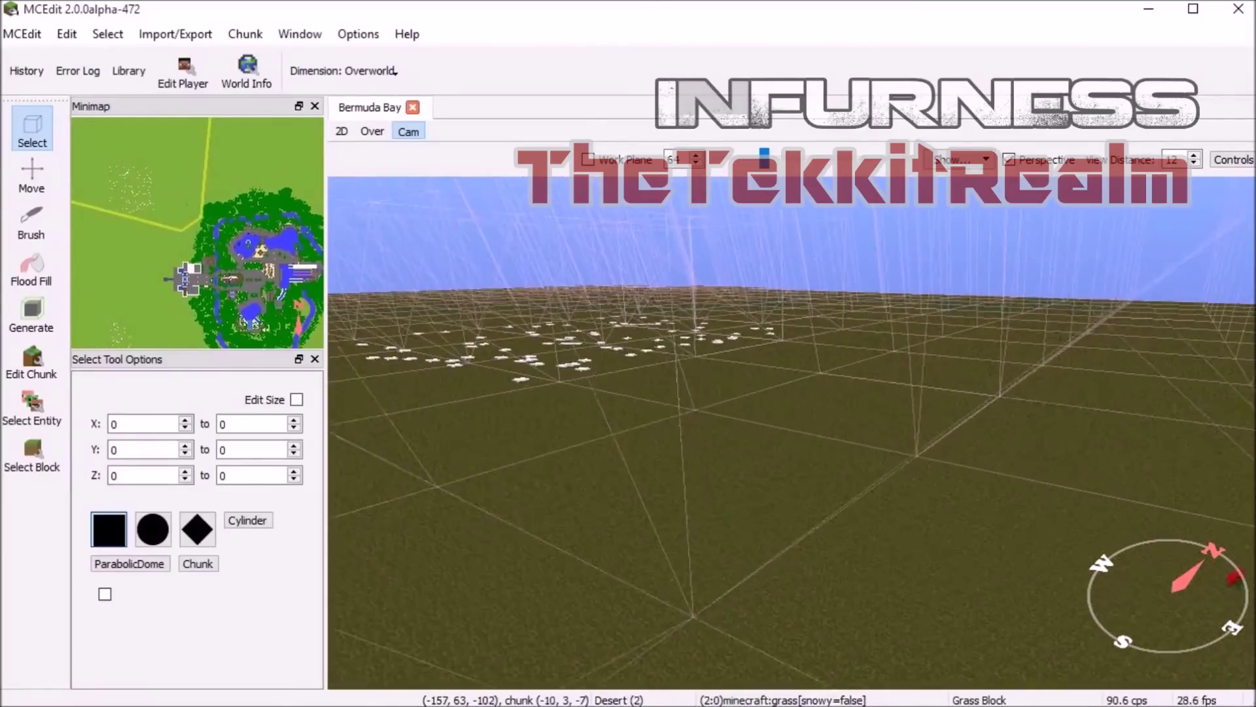
- Fly over the open grassland, snow patches and forest edge beside the park to examine the terrain
{"action": "right_click_drag", "start_coordinate": [841, 429], "coordinate": [956, 540]}
{"action": "key", "text": "w"}
{"action": "key", "text": "w"}
{"action": "right_click_drag", "start_coordinate": [695, 403], "coordinate": [609, 396]}
{"action": "key", "text": "s"}
{"action": "key", "text": "w"}
{"action": "key", "text": "w"}
{"action": "key", "text": "w"}
{"action": "key", "text": "a"}
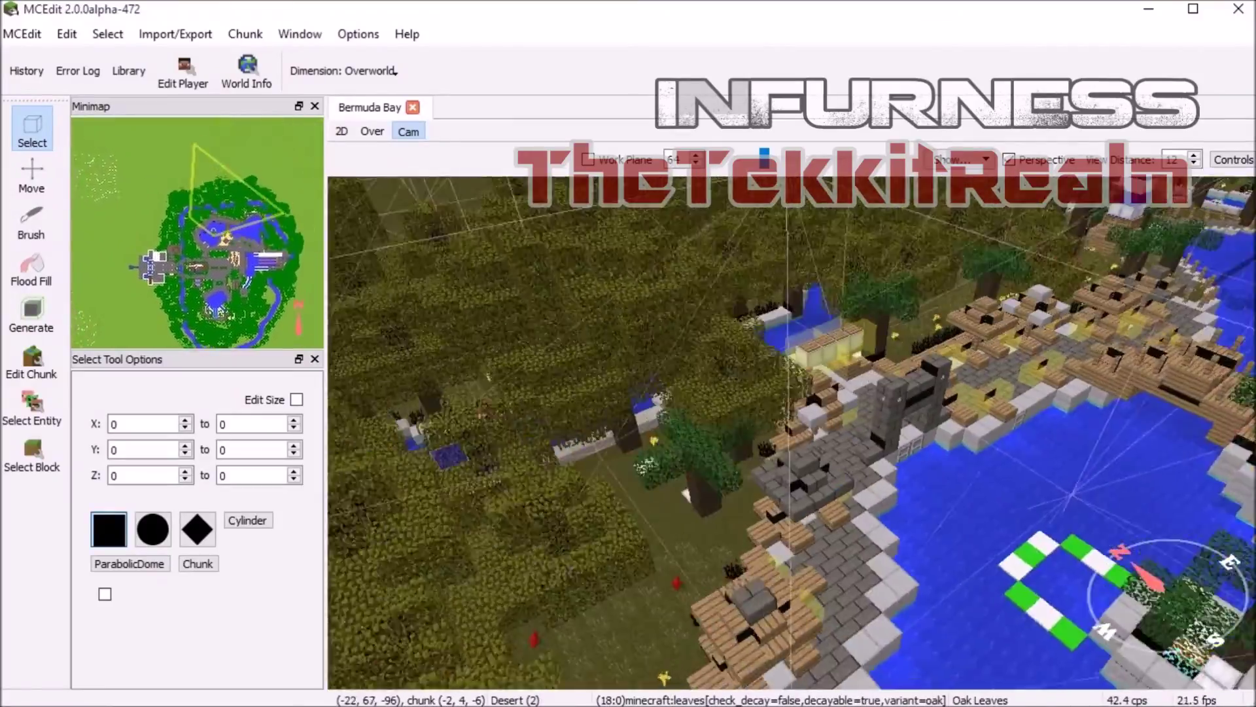
{"action": "key", "text": "a"}
{"action": "key", "text": "a"}
{"action": "key", "text": "s"}
{"action": "right_click_drag", "start_coordinate": [785, 425], "coordinate": [857, 422]}
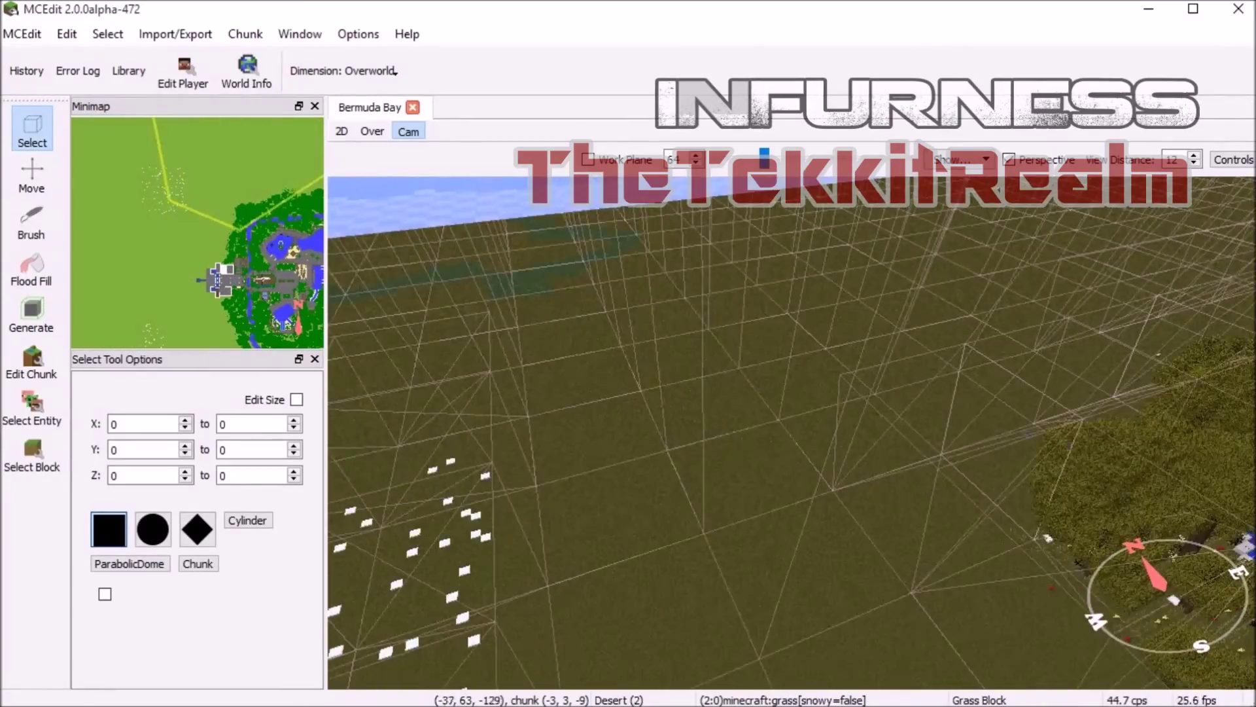
{"action": "key", "text": "a"}
{"action": "right_click_drag", "start_coordinate": [857, 422], "coordinate": [700, 390]}
{"action": "right_click_drag", "start_coordinate": [881, 377], "coordinate": [803, 379]}
{"action": "key", "text": "w"}
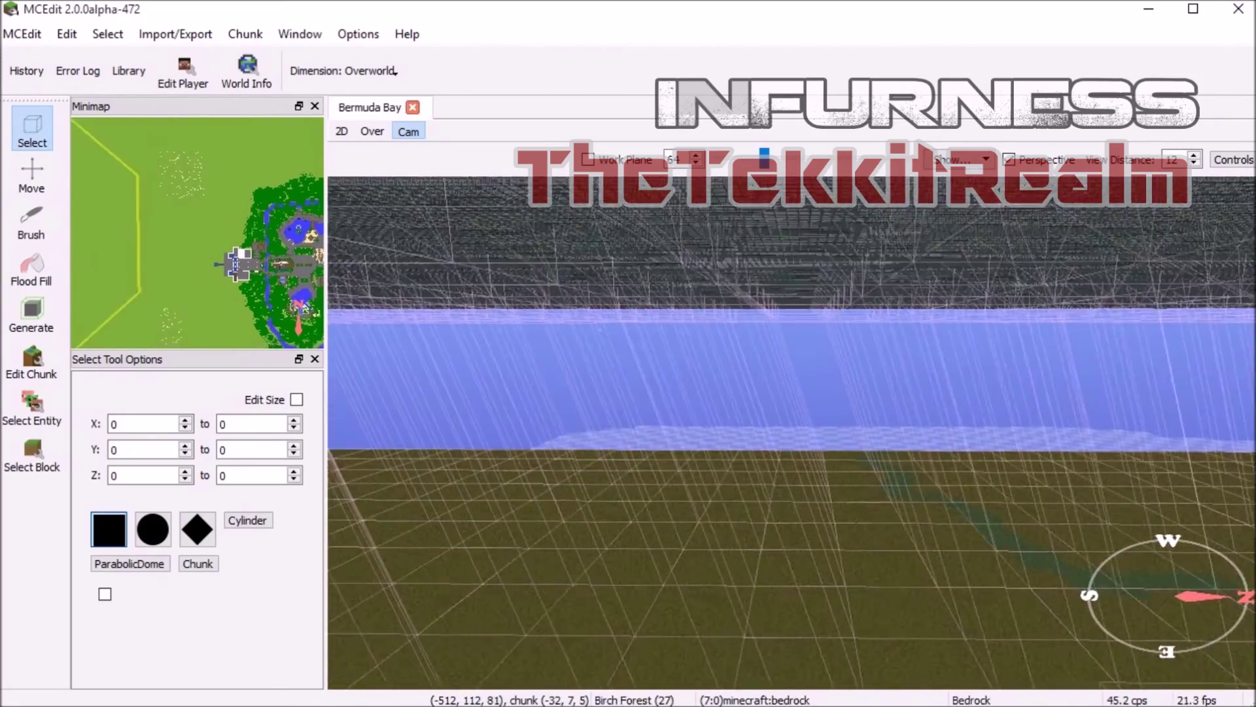
{"action": "key", "text": "a"}
{"action": "right_click_drag", "start_coordinate": [707, 425], "coordinate": [851, 393]}
{"action": "key", "text": "d"}
{"action": "right_click_drag", "start_coordinate": [778, 469], "coordinate": [781, 580]}
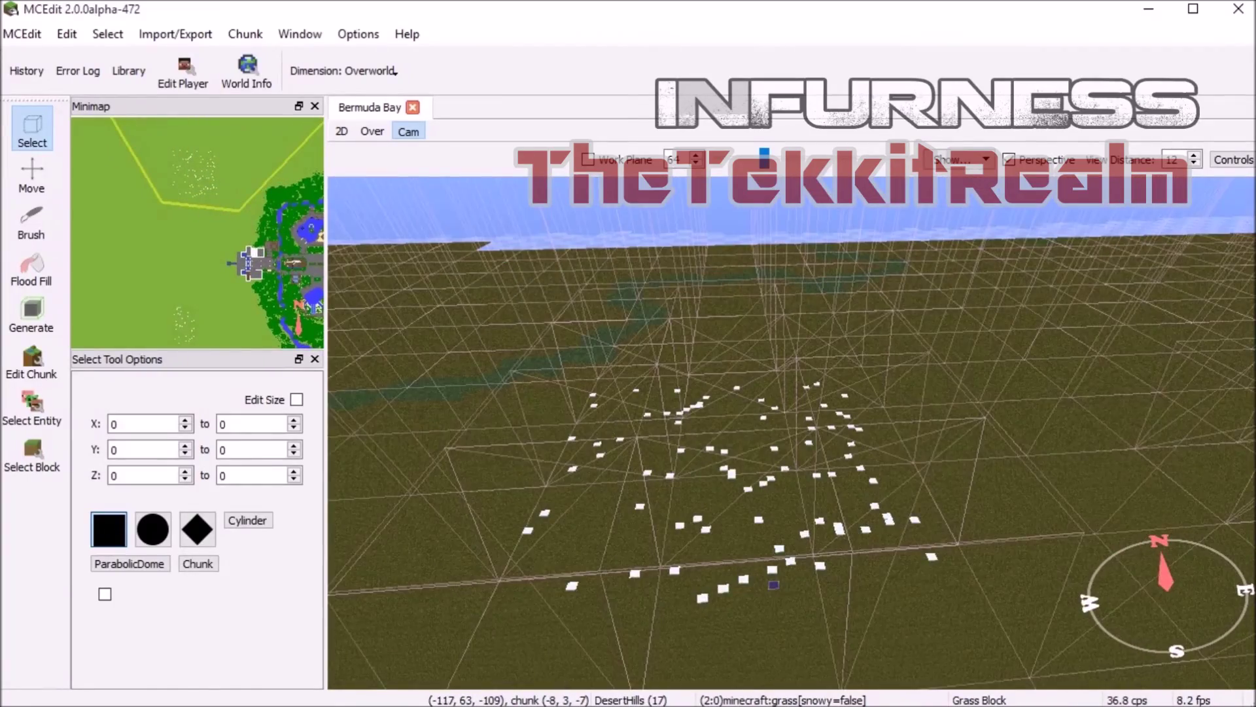
{"action": "right_click_drag", "start_coordinate": [781, 580], "coordinate": [720, 597]}
{"action": "right_click_drag", "start_coordinate": [916, 524], "coordinate": [923, 439]}
{"action": "key", "text": "w"}
{"action": "key", "text": "d"}
{"action": "key", "text": "d"}
{"action": "key", "text": "w"}
{"action": "key", "text": "d"}
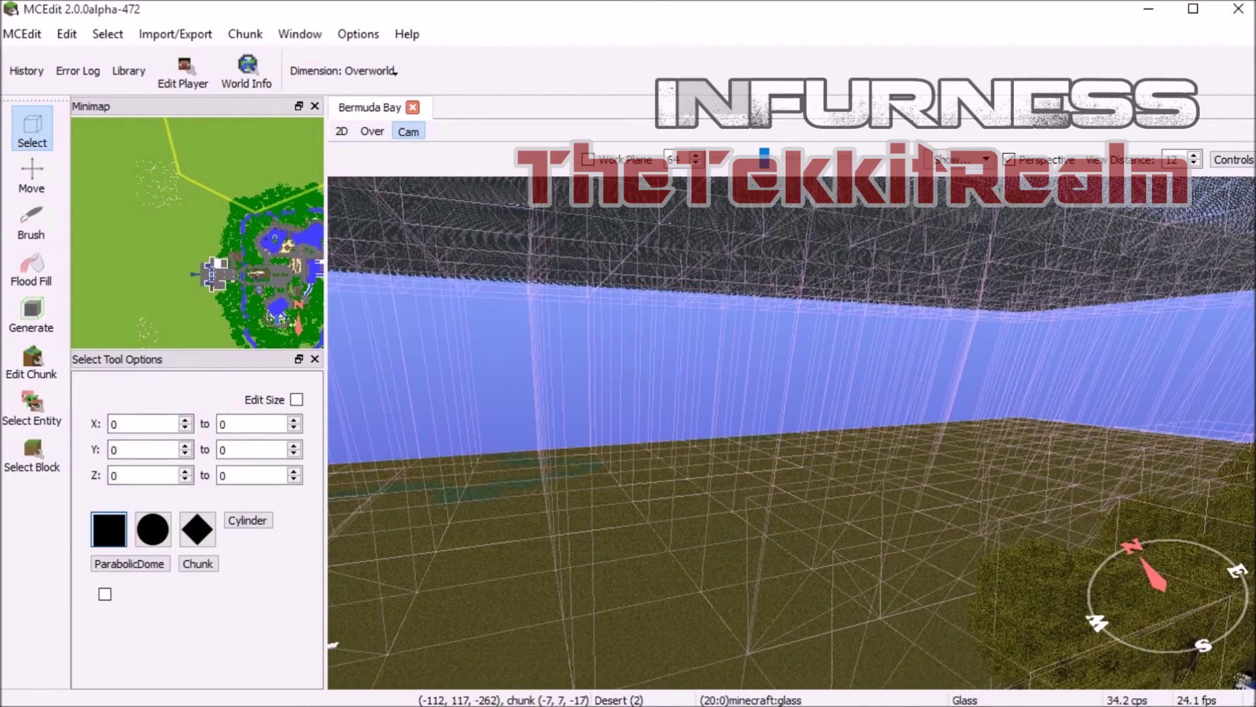
- Try the selection shapes and draw flat selections on the grass, about 10 by 5 blocks and 2 by 3 blocks
{"action": "left_click", "coordinate": [152, 529]}
{"action": "right_click_drag", "start_coordinate": [805, 419], "coordinate": [739, 556]}
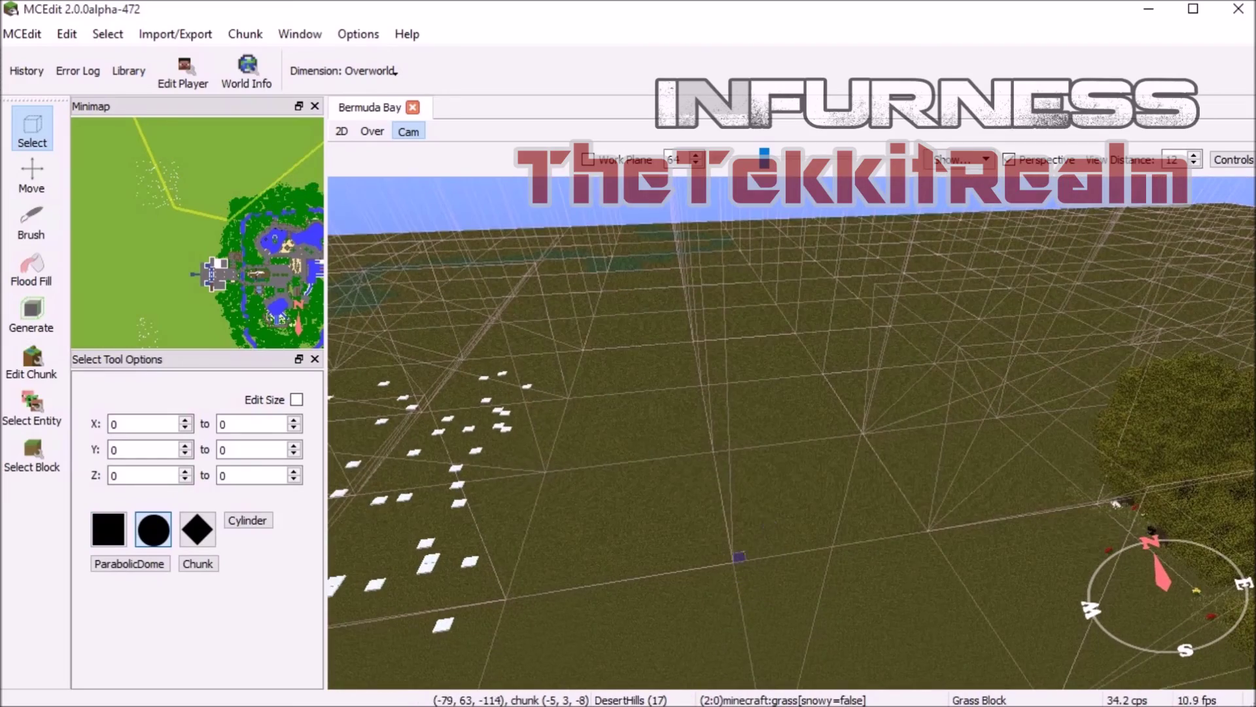
{"action": "left_click", "coordinate": [108, 529]}
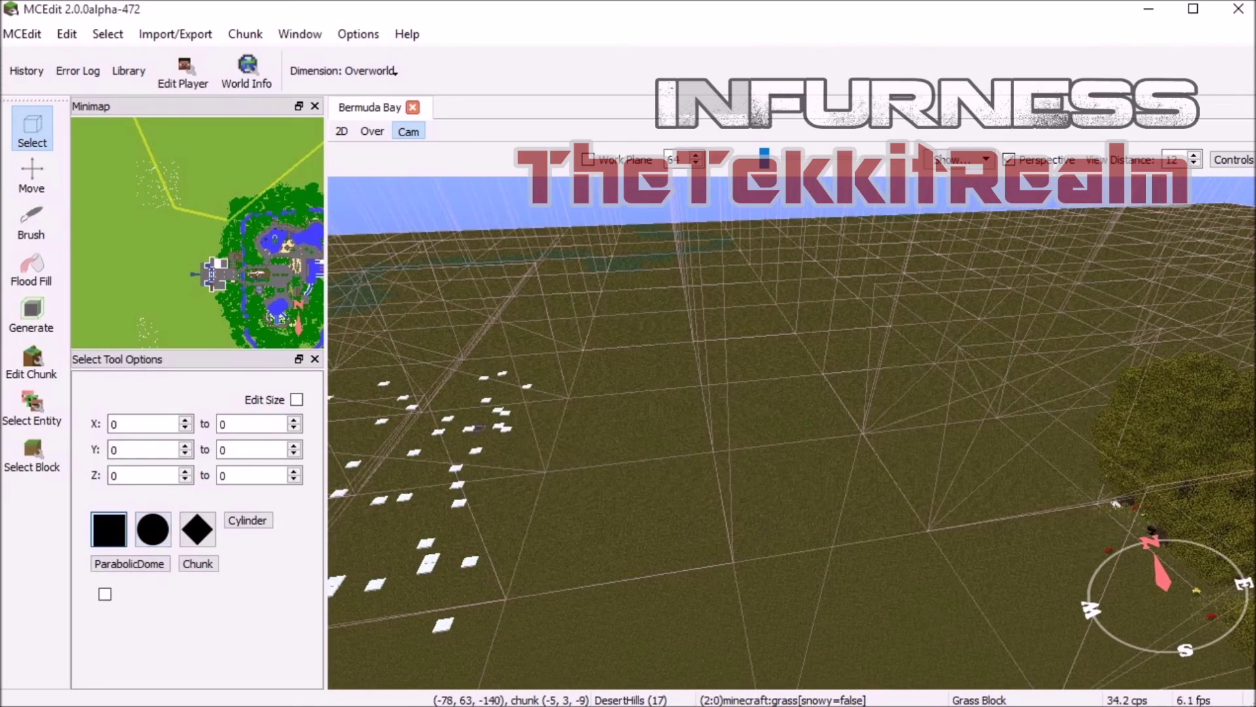
{"action": "right_click_drag", "start_coordinate": [745, 474], "coordinate": [754, 528]}
{"action": "key", "text": "w"}
{"action": "mouse_move", "coordinate": [850, 463]}
{"action": "left_mouse_down"}
{"action": "mouse_move", "coordinate": [901, 291]}
{"action": "mouse_move", "coordinate": [674, 413]}
{"action": "left_mouse_up"}
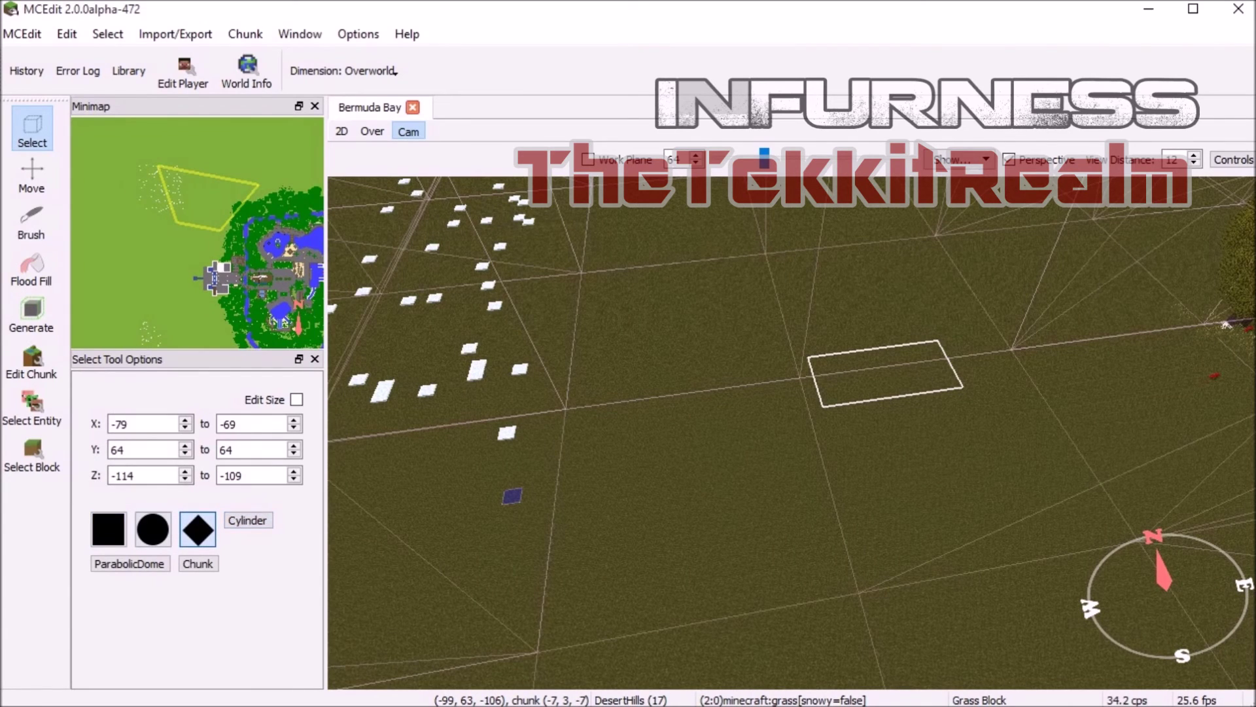
{"action": "left_click_drag", "start_coordinate": [652, 549], "coordinate": [762, 446]}
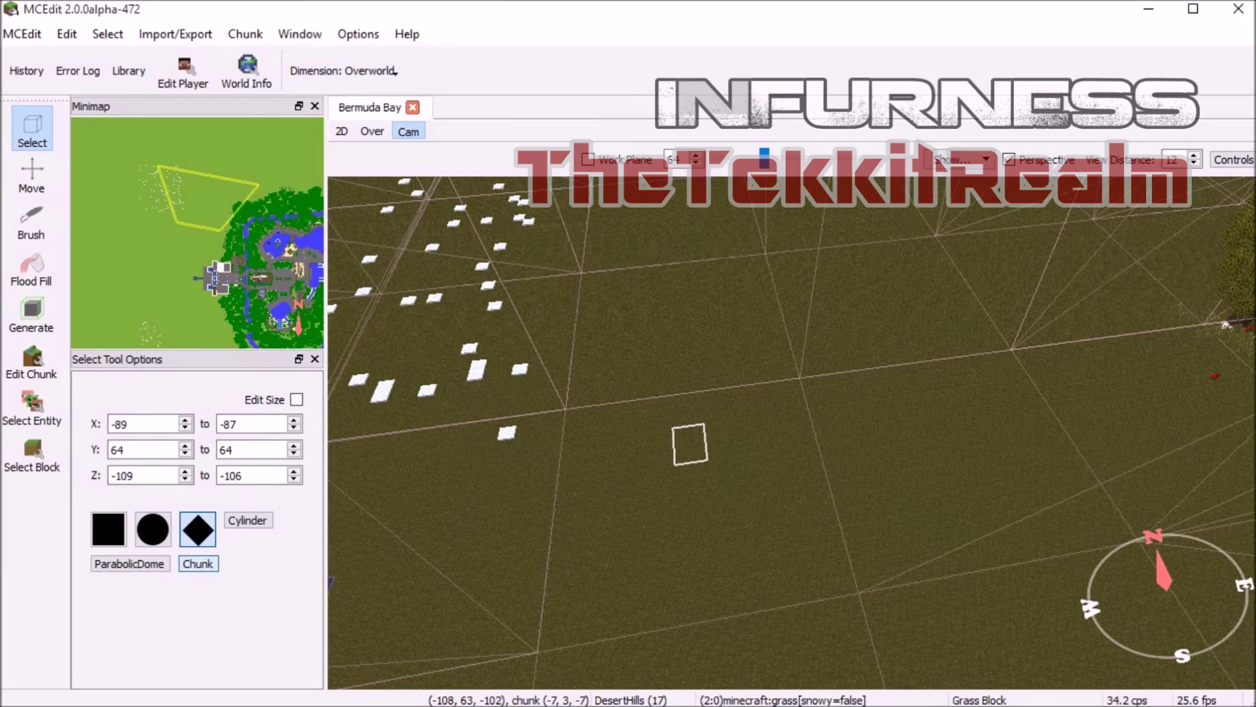
- Select the whole chunk spanning X -96 to -80, Y 0 to 256 and Z -112 to -96, with the diamond selection shape
{"action": "left_click", "coordinate": [198, 563]}
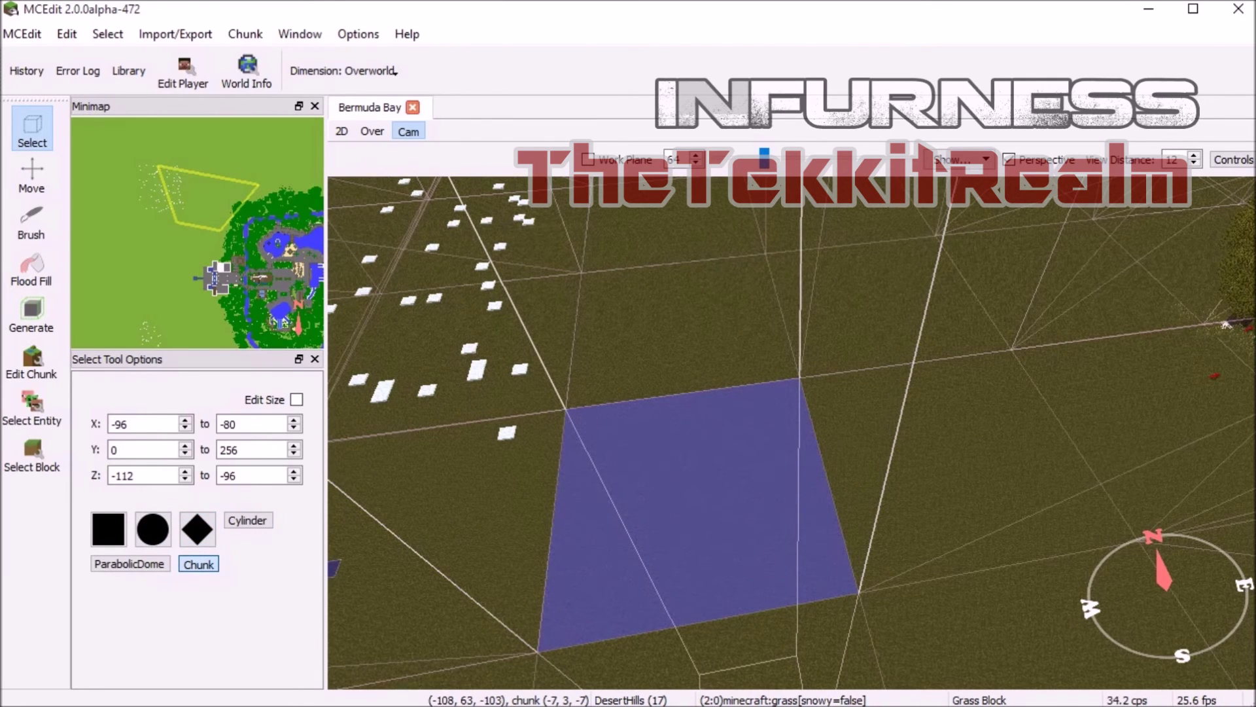
{"action": "left_click", "coordinate": [199, 530]}
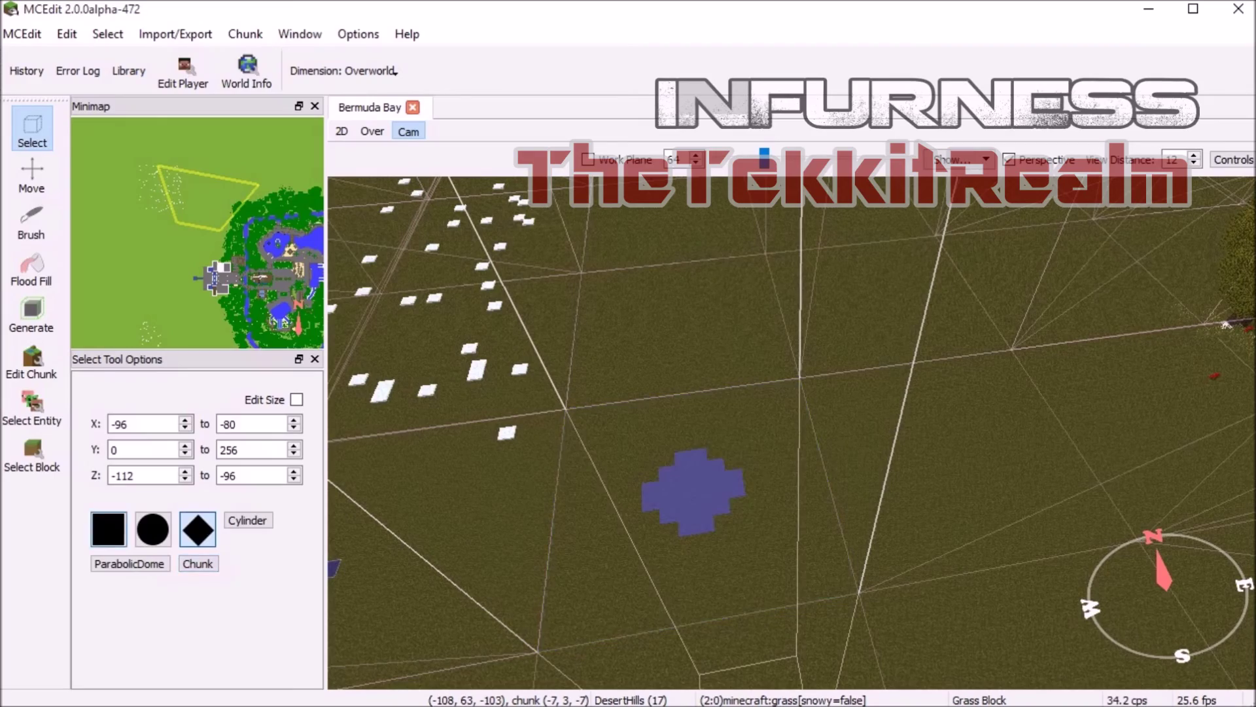
{"action": "right_click_drag", "start_coordinate": [562, 569], "coordinate": [926, 346]}
{"action": "key", "text": "s"}
{"action": "key", "text": "w"}
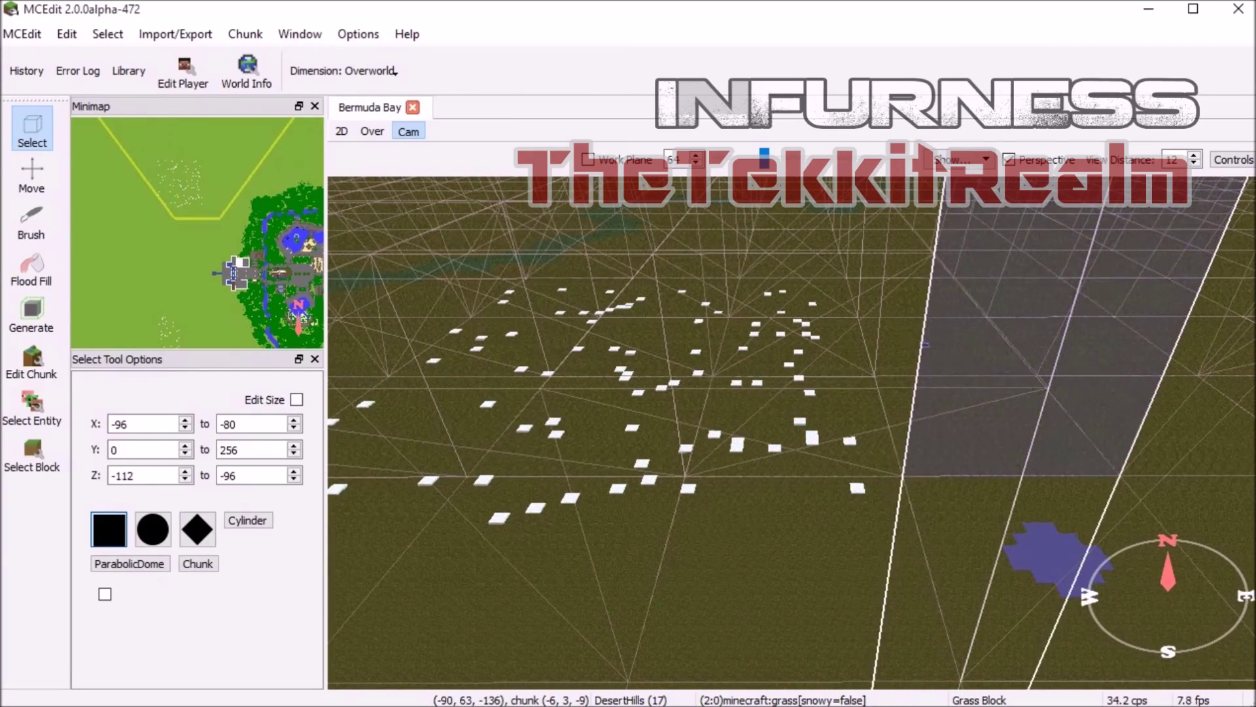
- Start the Move tool on the selection and examine the hollowed-out chunk and its central column from above and below ground
{"action": "left_click", "coordinate": [32, 175]}
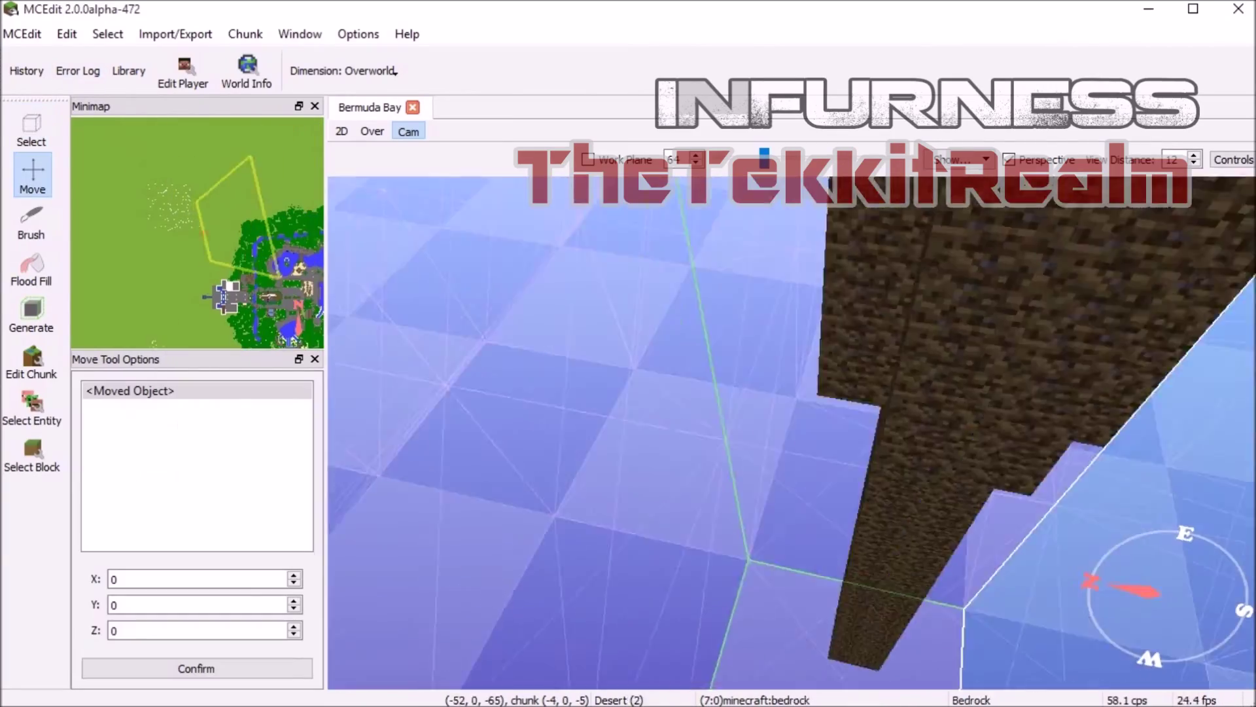
{"action": "right_click_drag", "start_coordinate": [791, 563], "coordinate": [765, 468]}
{"action": "key", "text": "d"}
{"action": "key", "text": "w"}
{"action": "key", "text": "s"}
{"action": "key", "text": "w"}
{"action": "key", "text": "s"}
{"action": "key", "text": "w"}
{"action": "key", "text": "s"}
{"action": "key", "text": "w"}
{"action": "key", "text": "w"}
{"action": "key", "text": "s"}
{"action": "key", "text": "w"}
{"action": "key", "text": "w"}
{"action": "key", "text": "s"}
{"action": "key", "text": "w"}
{"action": "key", "text": "s"}
{"action": "key", "text": "w"}
{"action": "key", "text": "w"}
{"action": "key", "text": "w"}
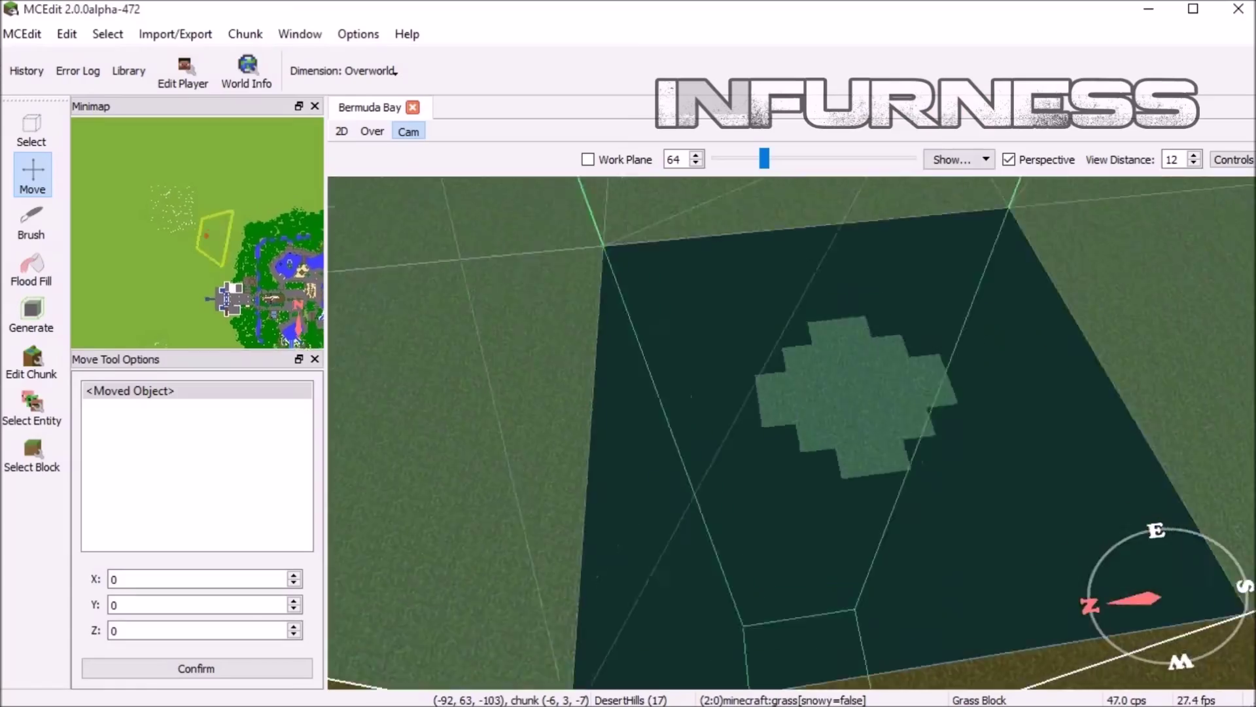
{"action": "key", "text": "w"}
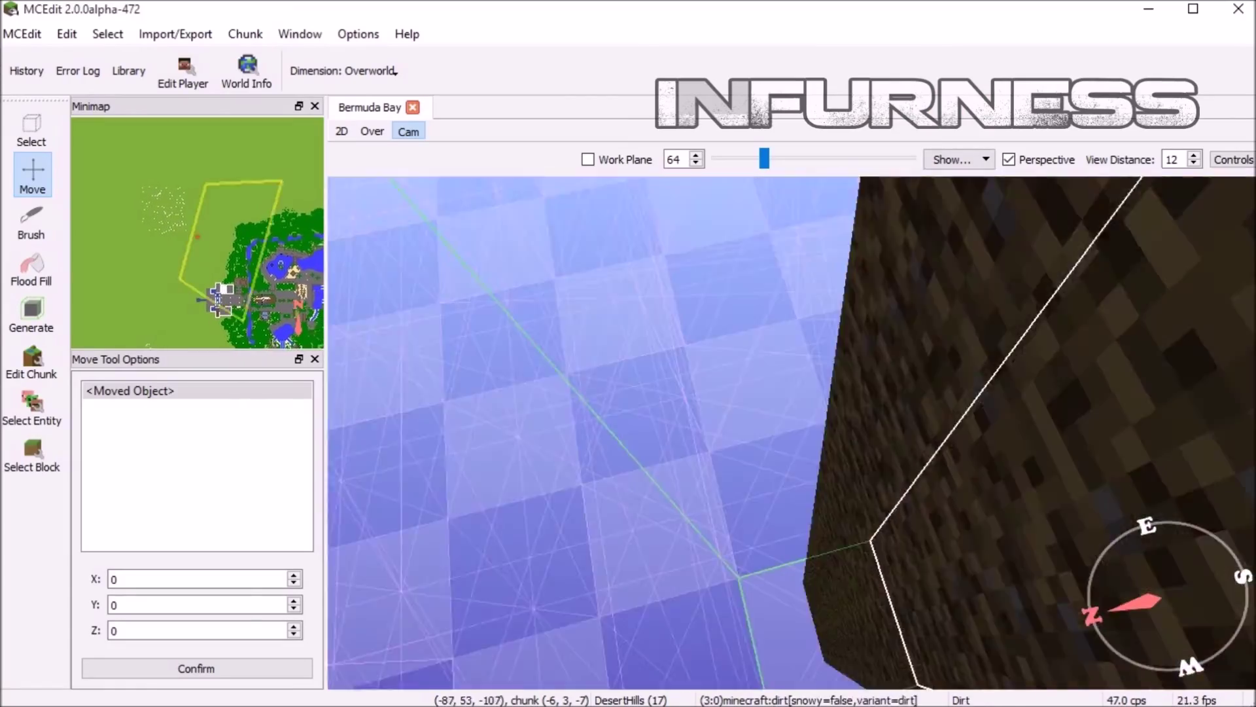
{"action": "key", "text": "s"}
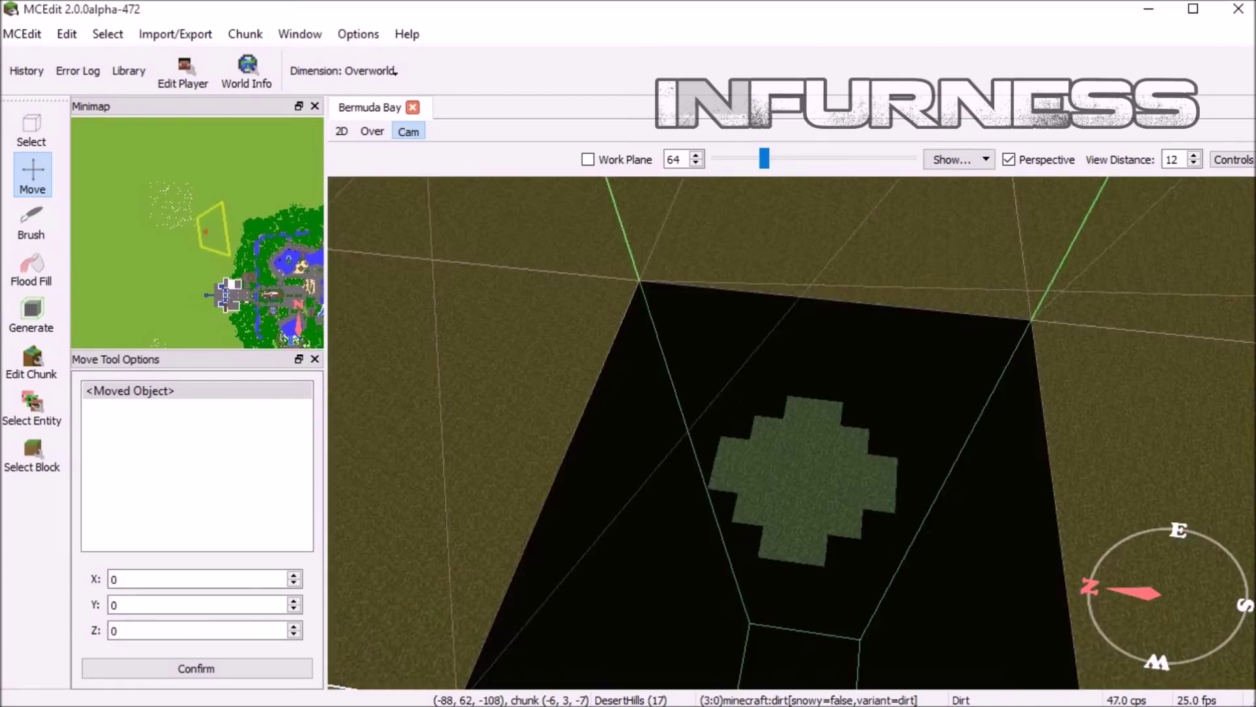
{"action": "key", "text": "w"}
{"action": "key", "text": "w"}
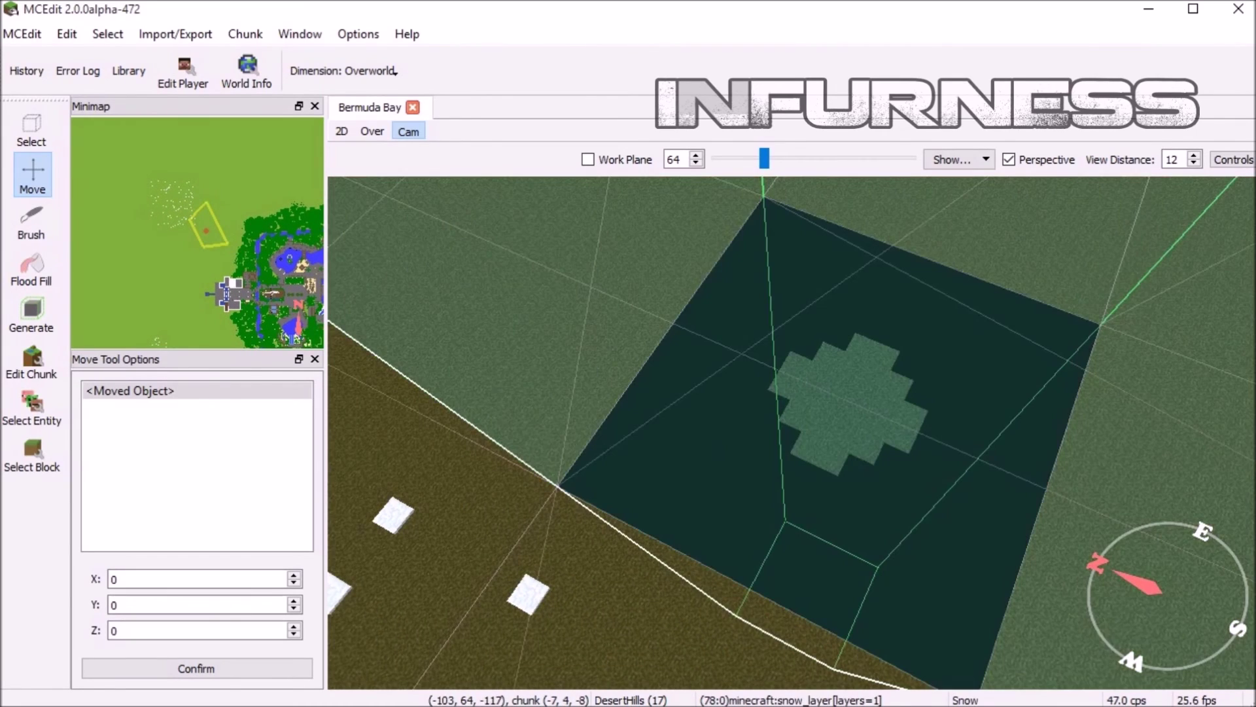
- Place 5 × 5 × 5 stone cubes in the hollowed-out area using the square Brush in Fill mode
{"action": "left_click", "coordinate": [31, 131]}
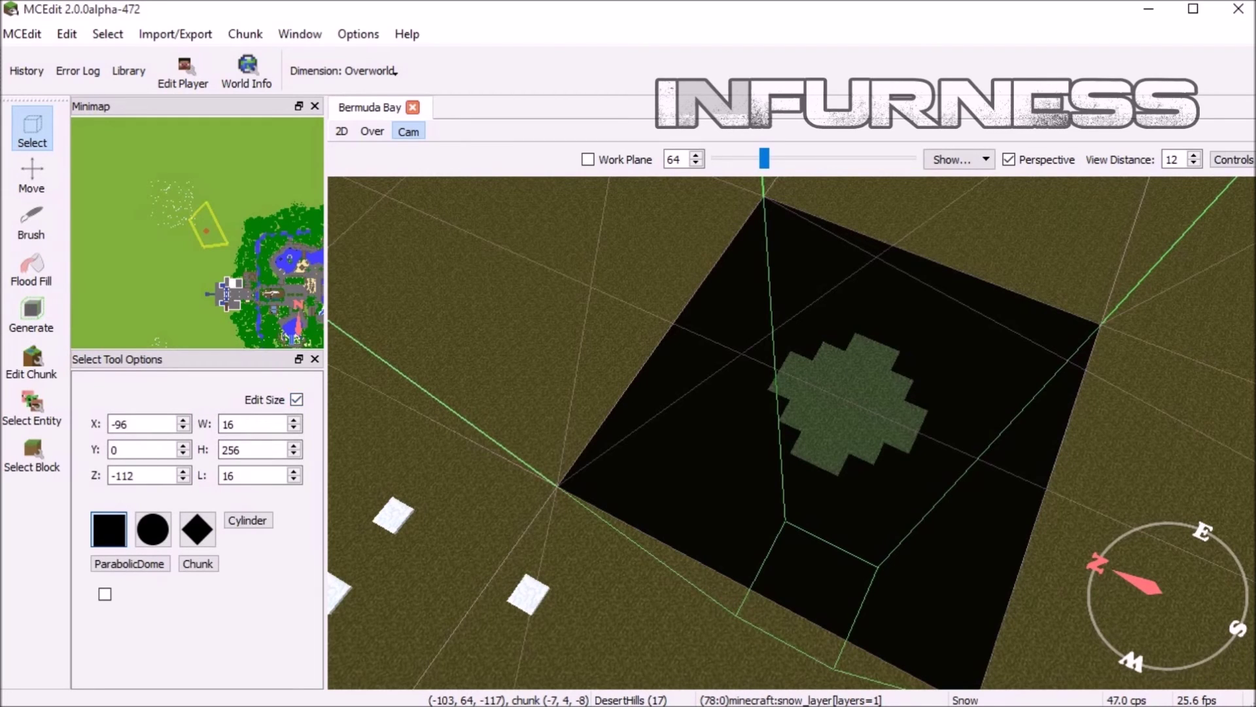
{"action": "left_click", "coordinate": [31, 221]}
{"action": "key", "text": "a"}
{"action": "mouse_move", "coordinate": [601, 286]}
{"action": "right_mouse_down"}
{"action": "mouse_move", "coordinate": [595, 293]}
{"action": "mouse_move", "coordinate": [523, 208]}
{"action": "mouse_move", "coordinate": [639, 229]}
{"action": "mouse_move", "coordinate": [983, 215]}
{"action": "mouse_move", "coordinate": [767, 354]}
{"action": "mouse_move", "coordinate": [933, 298]}
{"action": "mouse_move", "coordinate": [824, 327]}
{"action": "mouse_move", "coordinate": [578, 337]}
{"action": "mouse_move", "coordinate": [970, 310]}
{"action": "right_mouse_up"}
{"action": "left_click", "coordinate": [970, 310]}
{"action": "mouse_move", "coordinate": [756, 484]}
{"action": "right_mouse_down"}
{"action": "mouse_move", "coordinate": [984, 405]}
{"action": "mouse_move", "coordinate": [802, 379]}
{"action": "mouse_move", "coordinate": [656, 394]}
{"action": "mouse_move", "coordinate": [1029, 383]}
{"action": "mouse_move", "coordinate": [1014, 430]}
{"action": "right_mouse_up"}
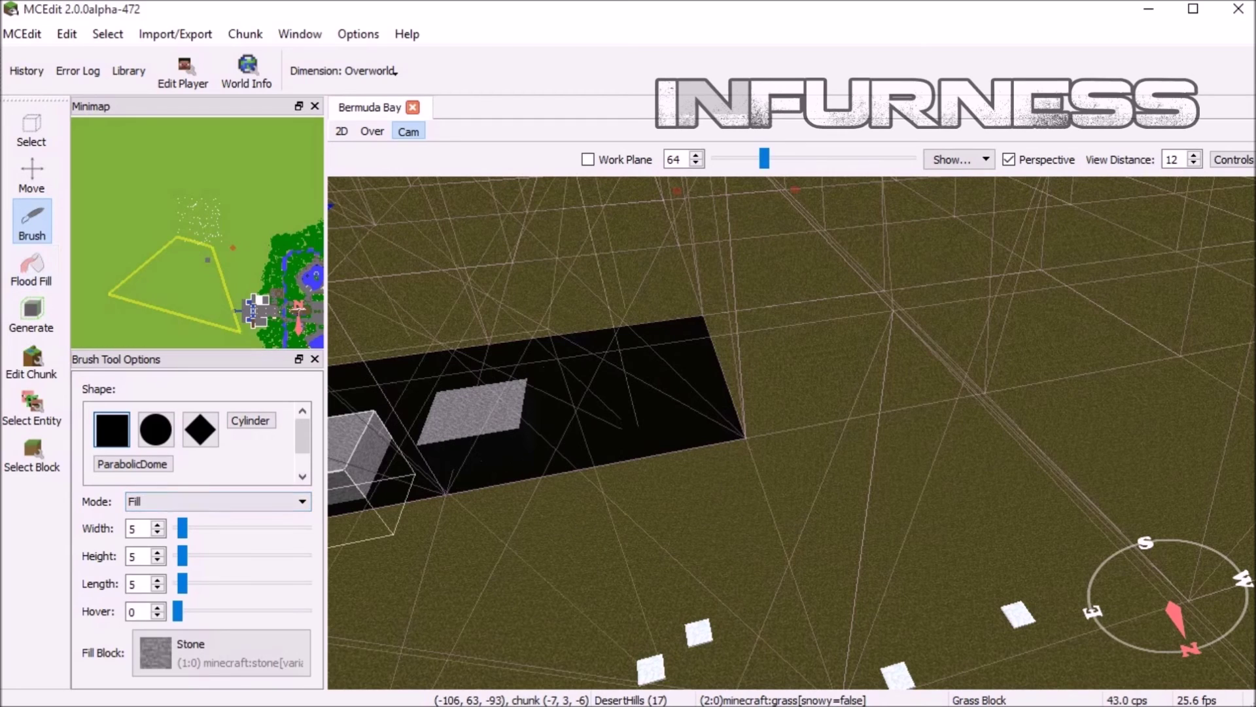
- Browse the block list and set the brush's fill block to Diorite
{"action": "left_click", "coordinate": [221, 652]}
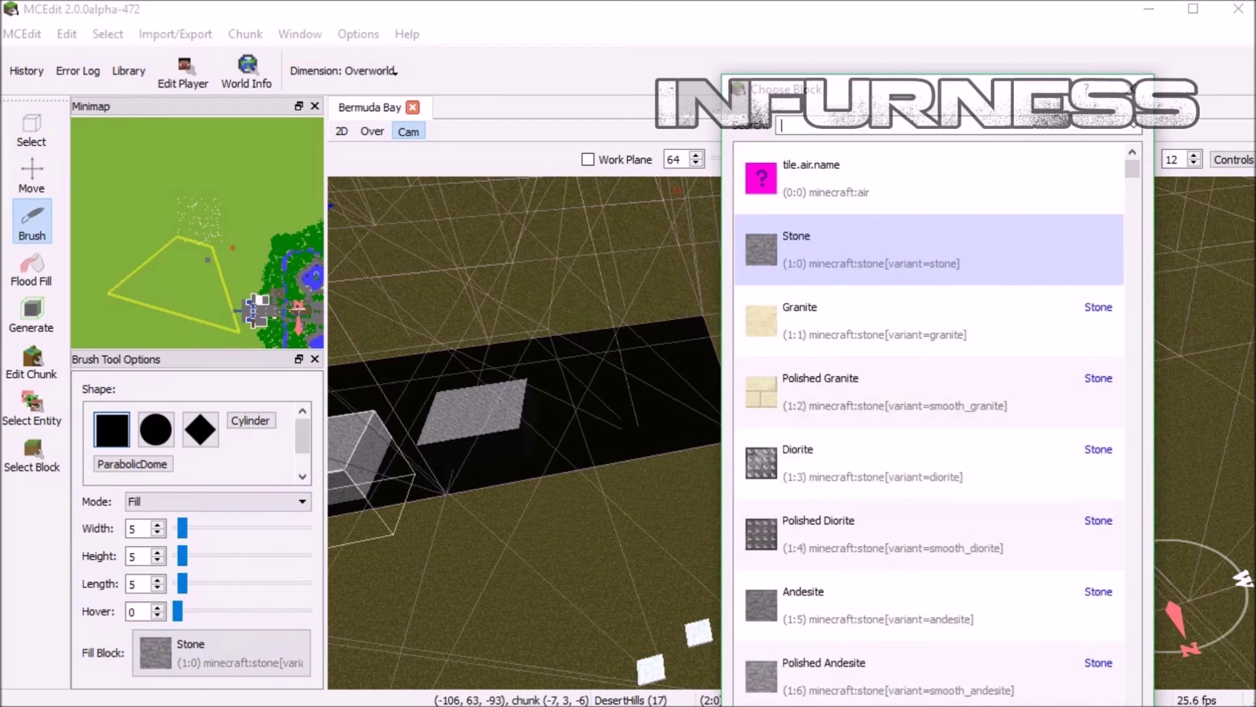
{"action": "scroll", "coordinate": [929, 418], "scroll_direction": "down", "scroll_amount": 15}
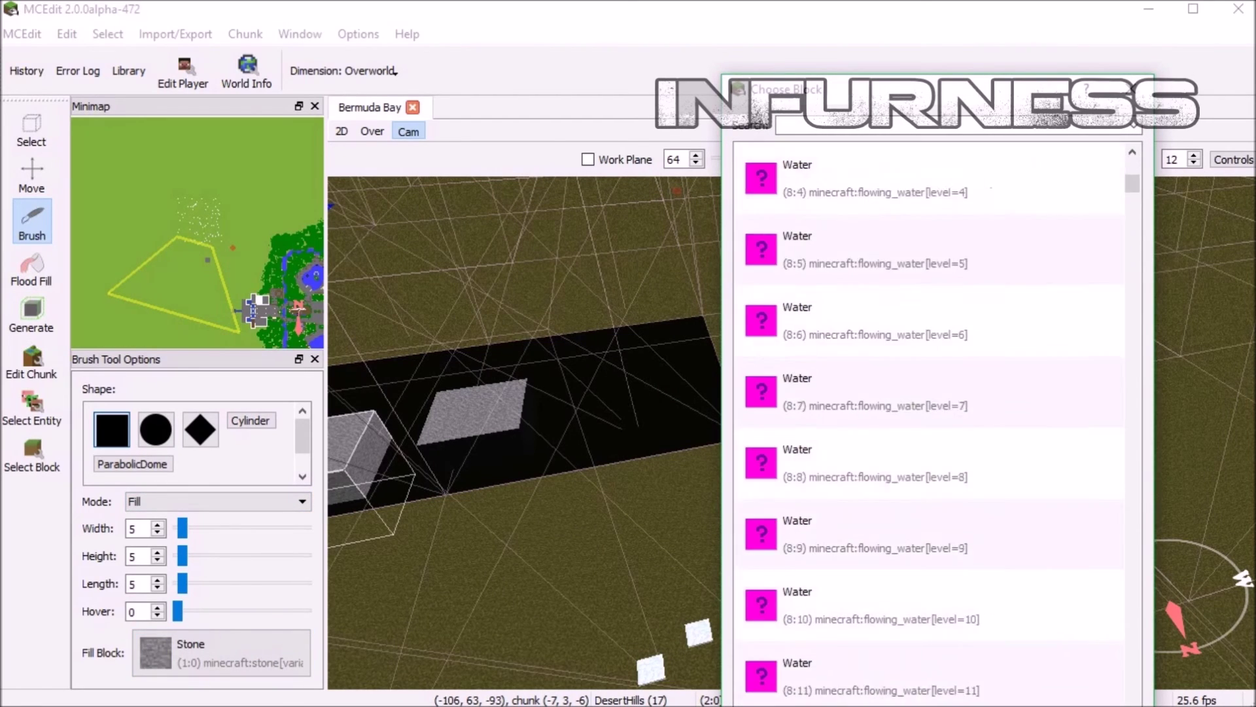
{"action": "left_click_drag", "start_coordinate": [916, 90], "coordinate": [809, 5]}
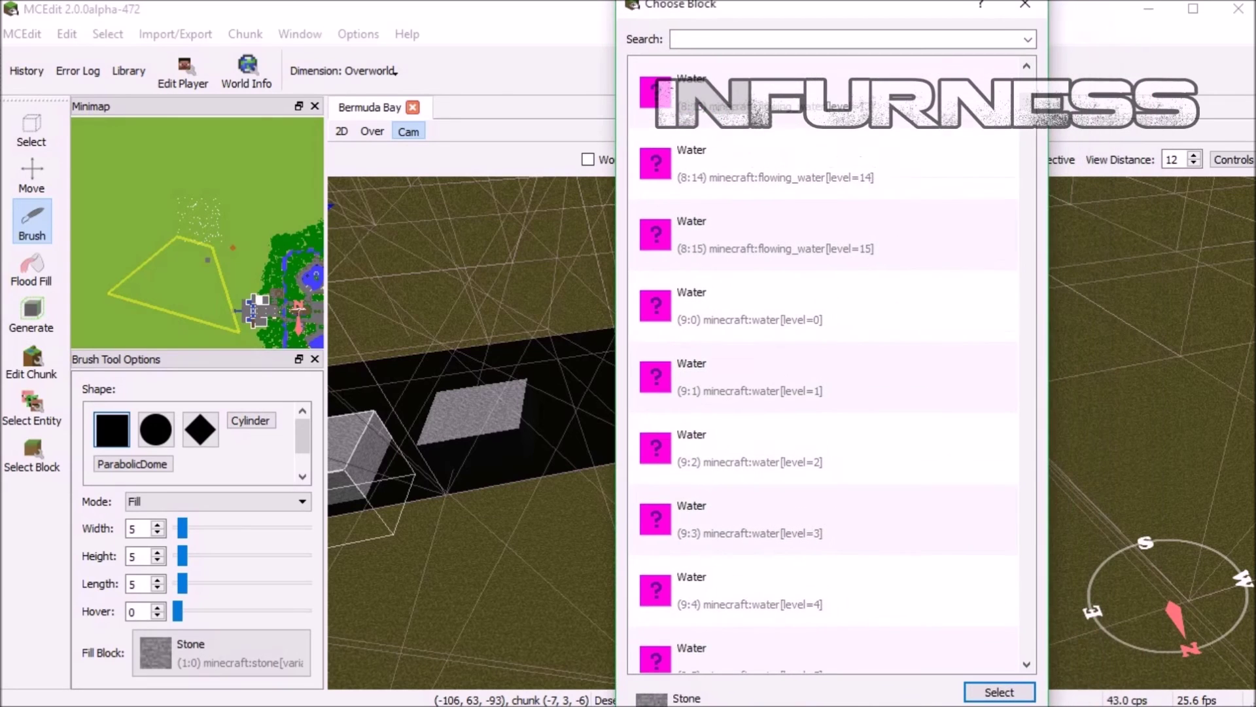
{"action": "scroll", "coordinate": [929, 419], "scroll_direction": "down", "scroll_amount": 20}
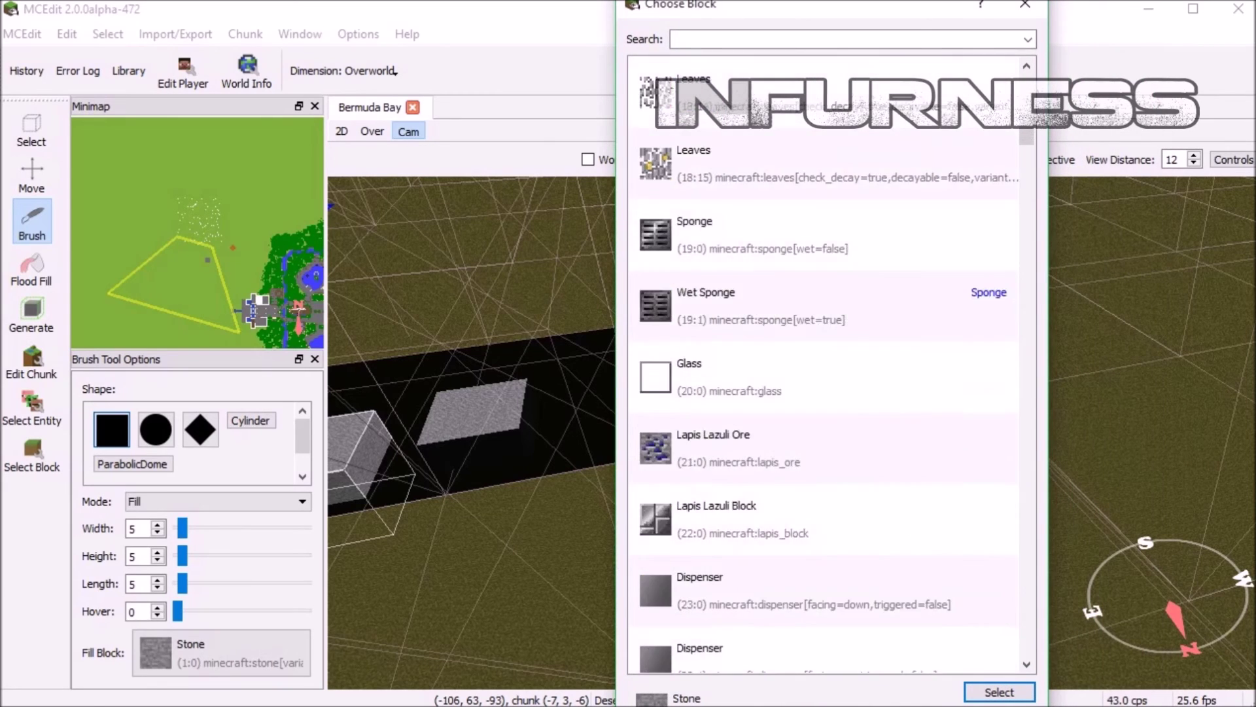
{"action": "scroll", "coordinate": [929, 418], "scroll_direction": "up", "scroll_amount": 20}
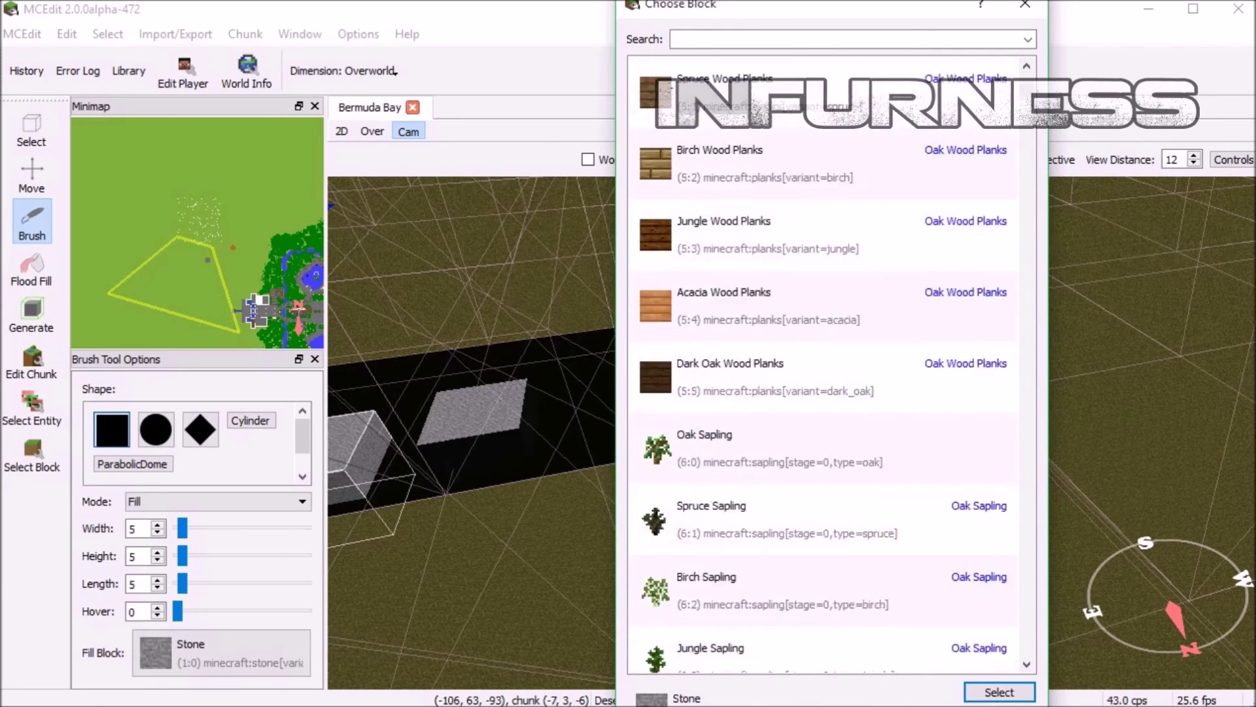
{"action": "scroll", "coordinate": [825, 367], "scroll_direction": "down", "scroll_amount": 5}
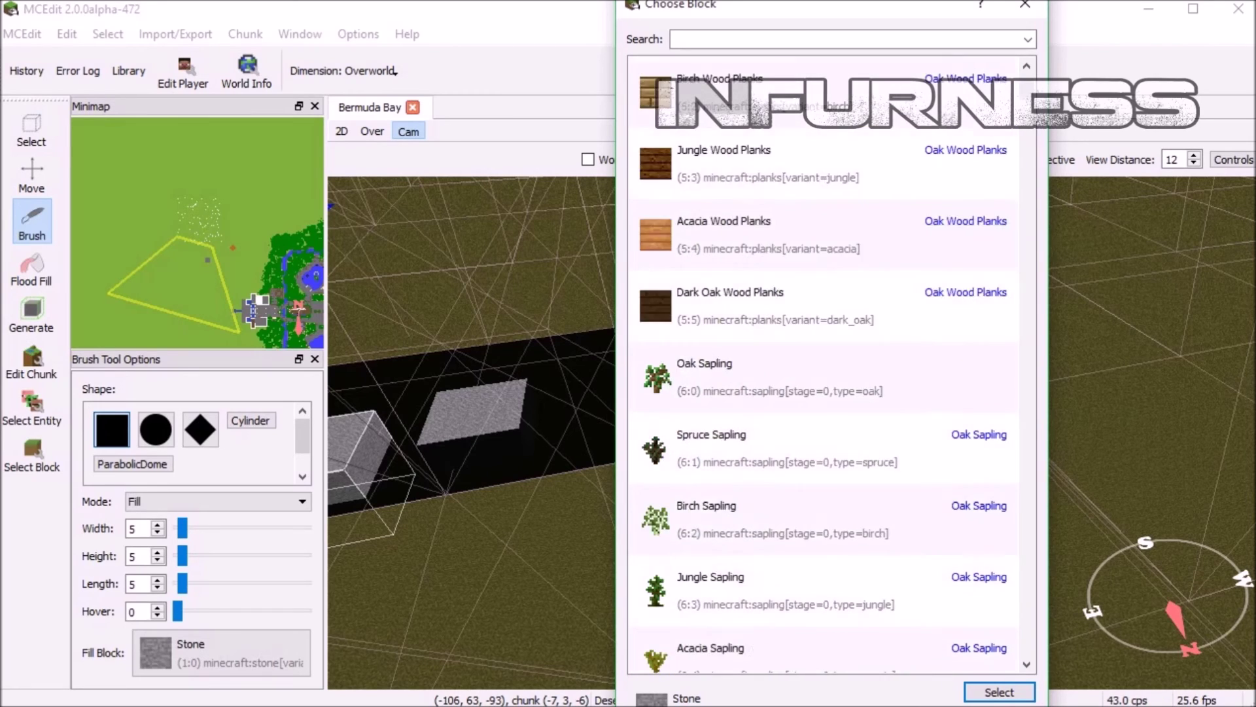
{"action": "scroll", "coordinate": [824, 366], "scroll_direction": "up", "scroll_amount": 5}
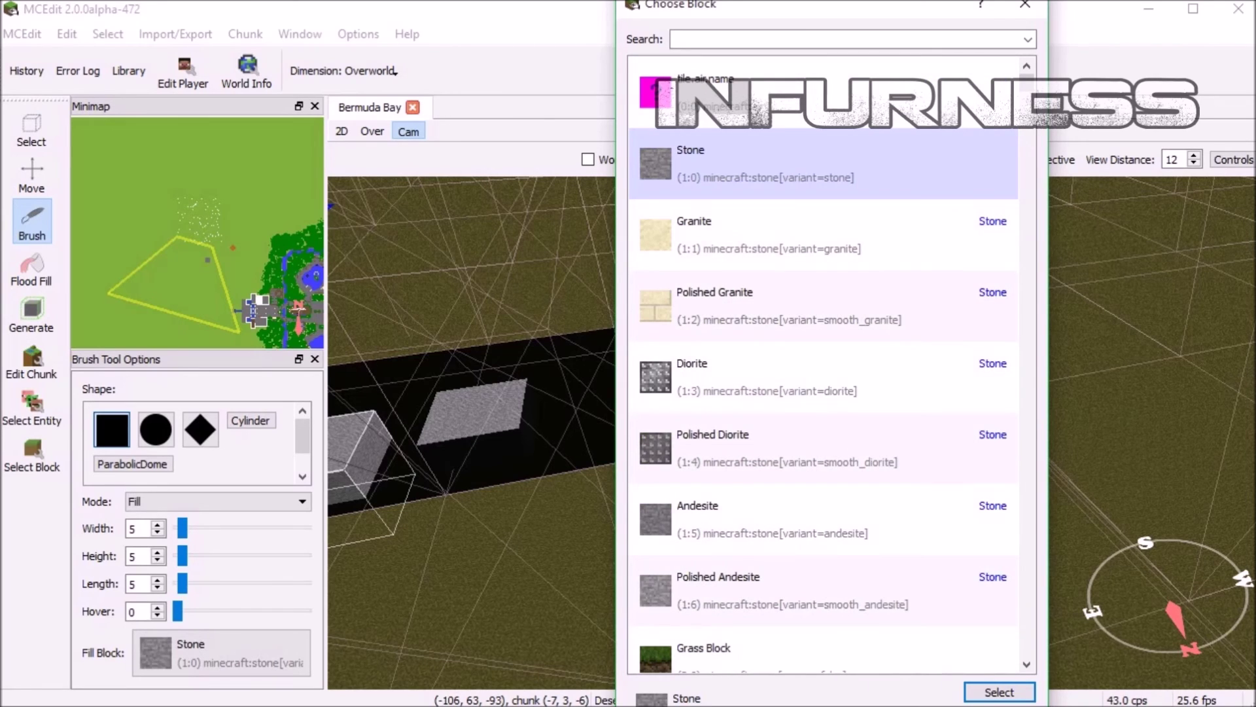
{"action": "left_click", "coordinate": [824, 377]}
{"action": "left_click", "coordinate": [999, 693]}
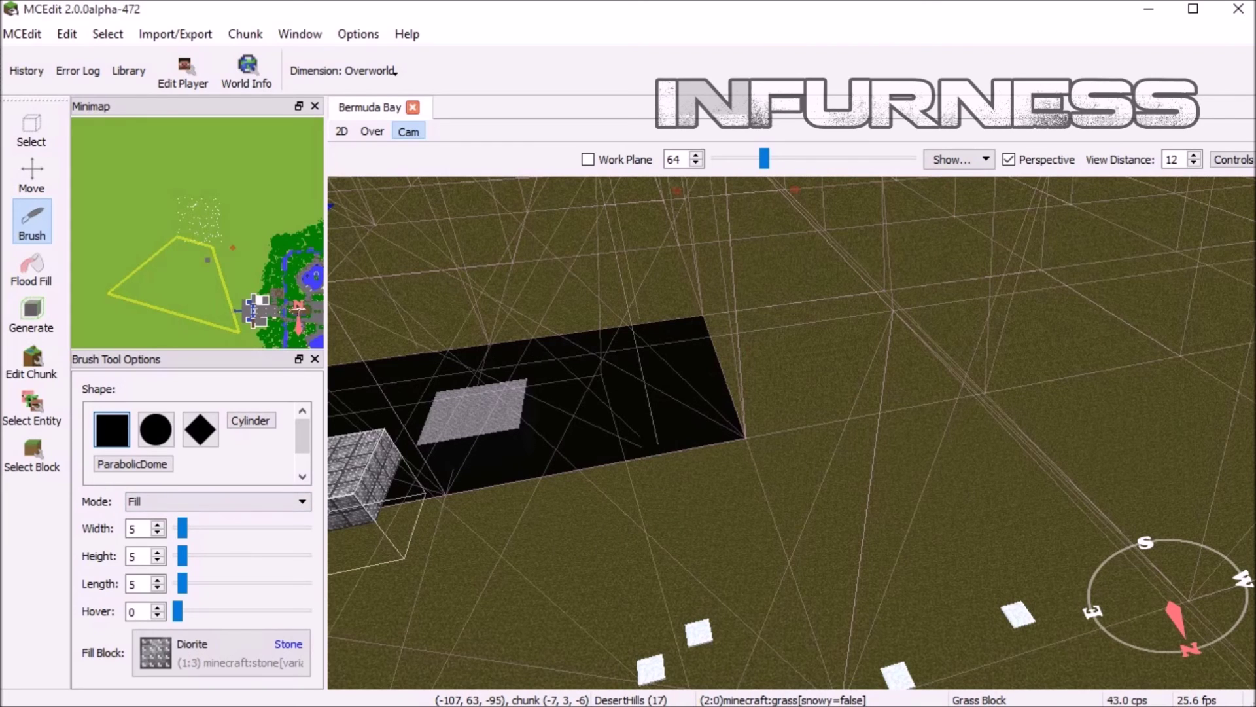
- Enlarge the brush to a width, height and length of 34 blocks each
{"action": "left_click_drag", "start_coordinate": [192, 528], "coordinate": [222, 528]}
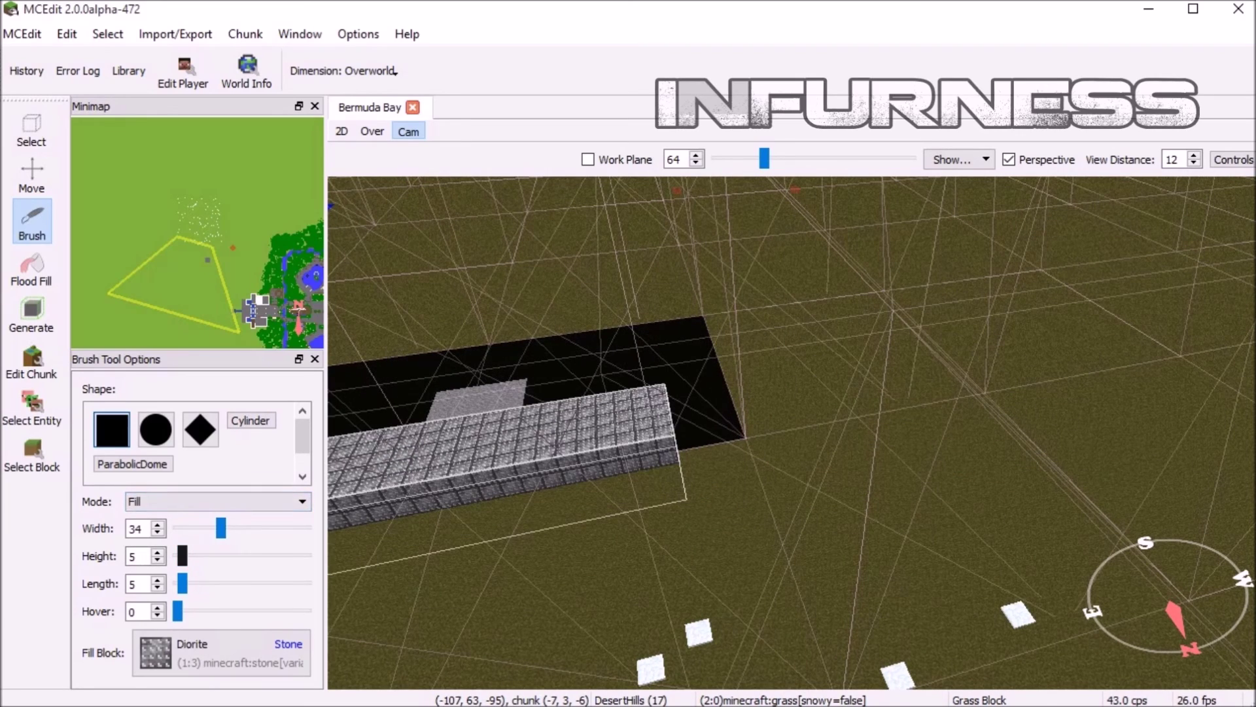
{"action": "left_click_drag", "start_coordinate": [183, 556], "coordinate": [223, 556]}
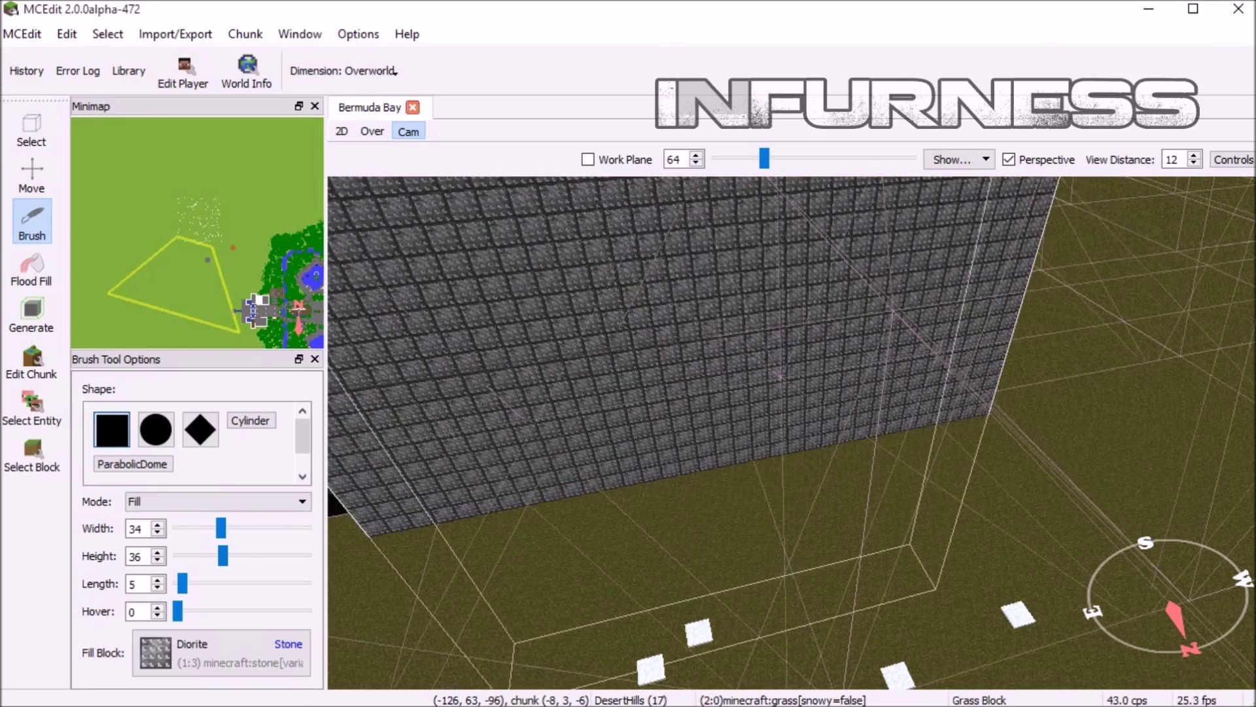
{"action": "mouse_move", "coordinate": [968, 605]}
{"action": "right_mouse_down"}
{"action": "mouse_move", "coordinate": [925, 520]}
{"action": "mouse_move", "coordinate": [922, 567]}
{"action": "mouse_move", "coordinate": [978, 547]}
{"action": "mouse_move", "coordinate": [1060, 641]}
{"action": "mouse_move", "coordinate": [1047, 601]}
{"action": "mouse_move", "coordinate": [918, 479]}
{"action": "mouse_move", "coordinate": [925, 505]}
{"action": "mouse_move", "coordinate": [833, 513]}
{"action": "mouse_move", "coordinate": [944, 532]}
{"action": "right_mouse_up"}
{"action": "key", "text": "s"}
{"action": "key", "text": "a"}
{"action": "key", "text": "d"}
{"action": "left_click_drag", "start_coordinate": [182, 583], "coordinate": [221, 583]}
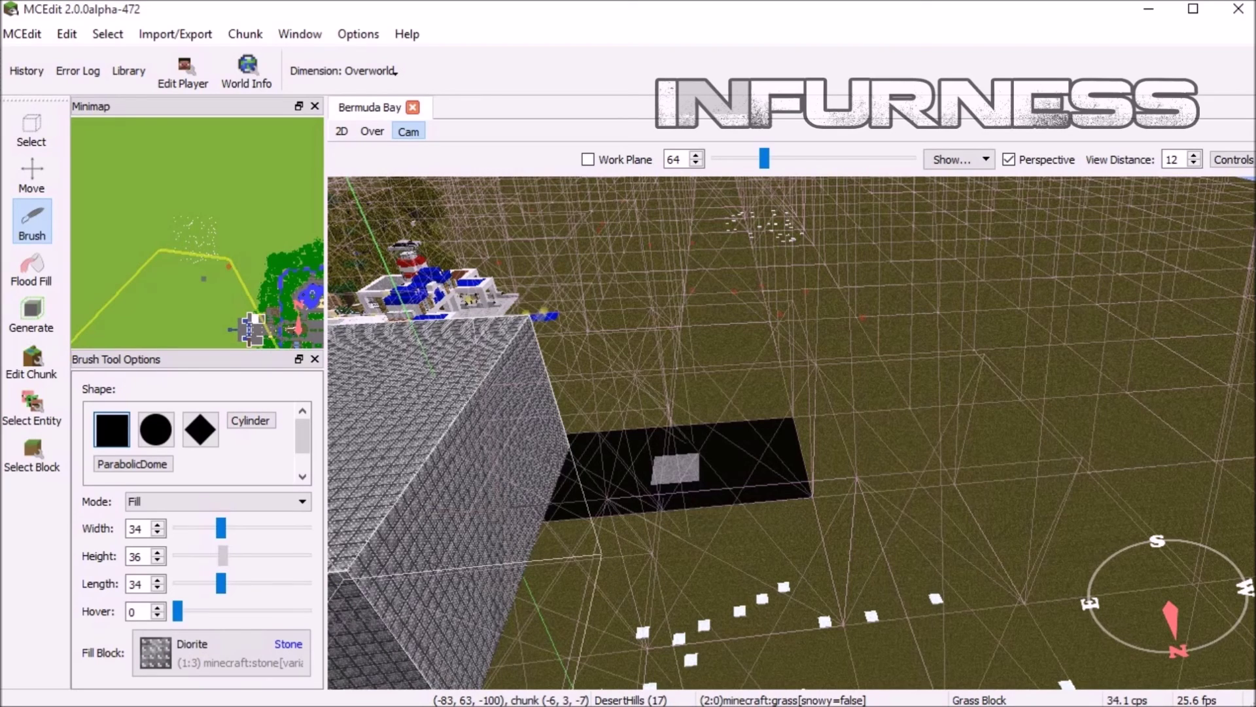
{"action": "left_click_drag", "start_coordinate": [222, 556], "coordinate": [220, 556]}
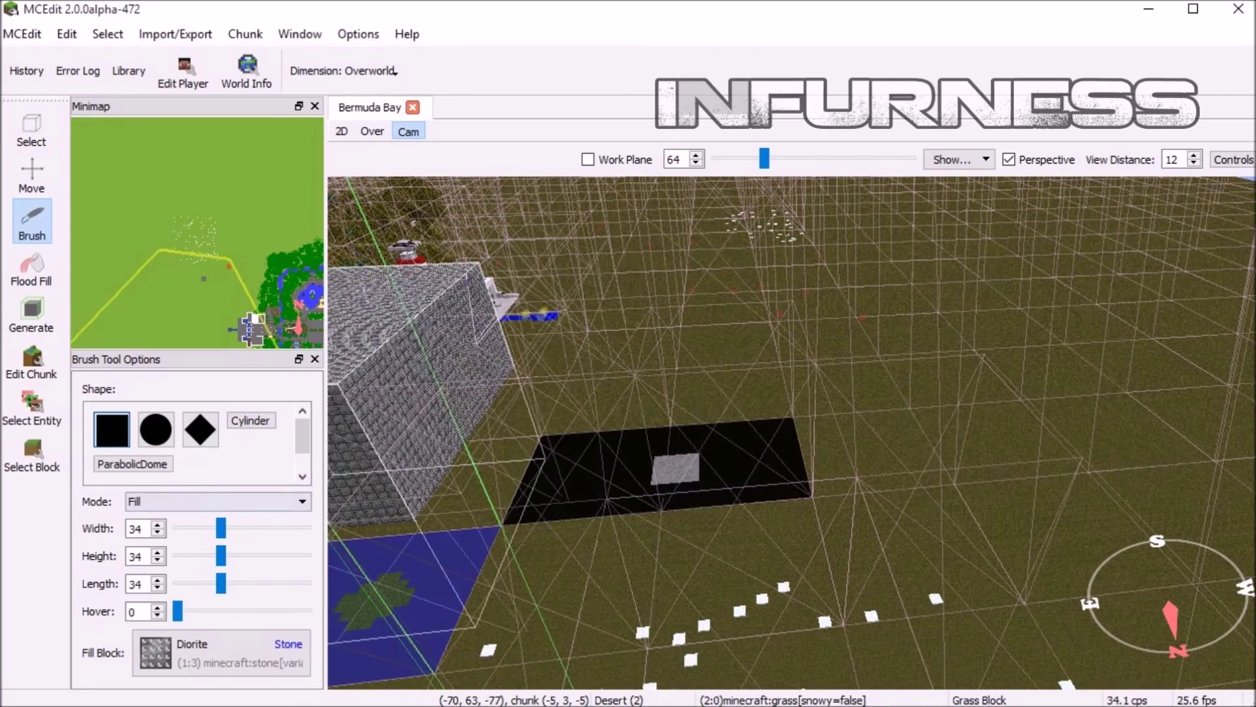
- Change the brush's fill block to TNT and place a 34 × 34 × 34 cube over the water in the park
{"action": "left_click", "coordinate": [222, 653]}
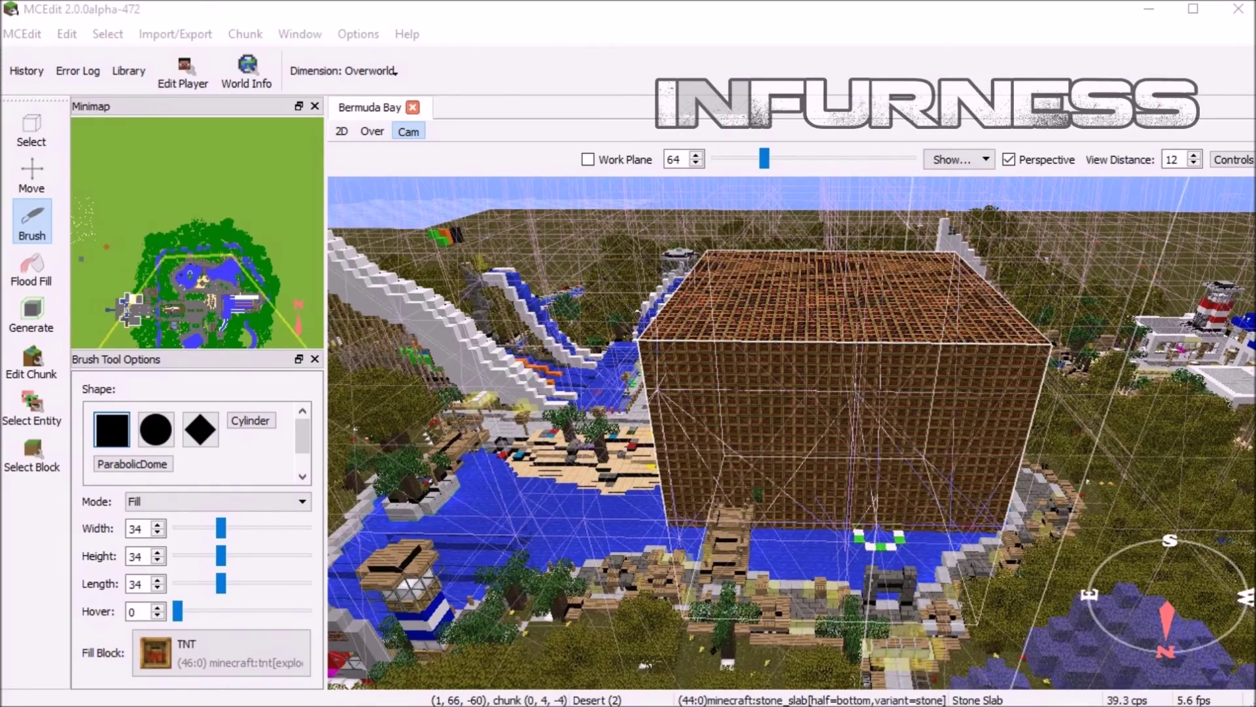
{"action": "left_click", "coordinate": [844, 392]}
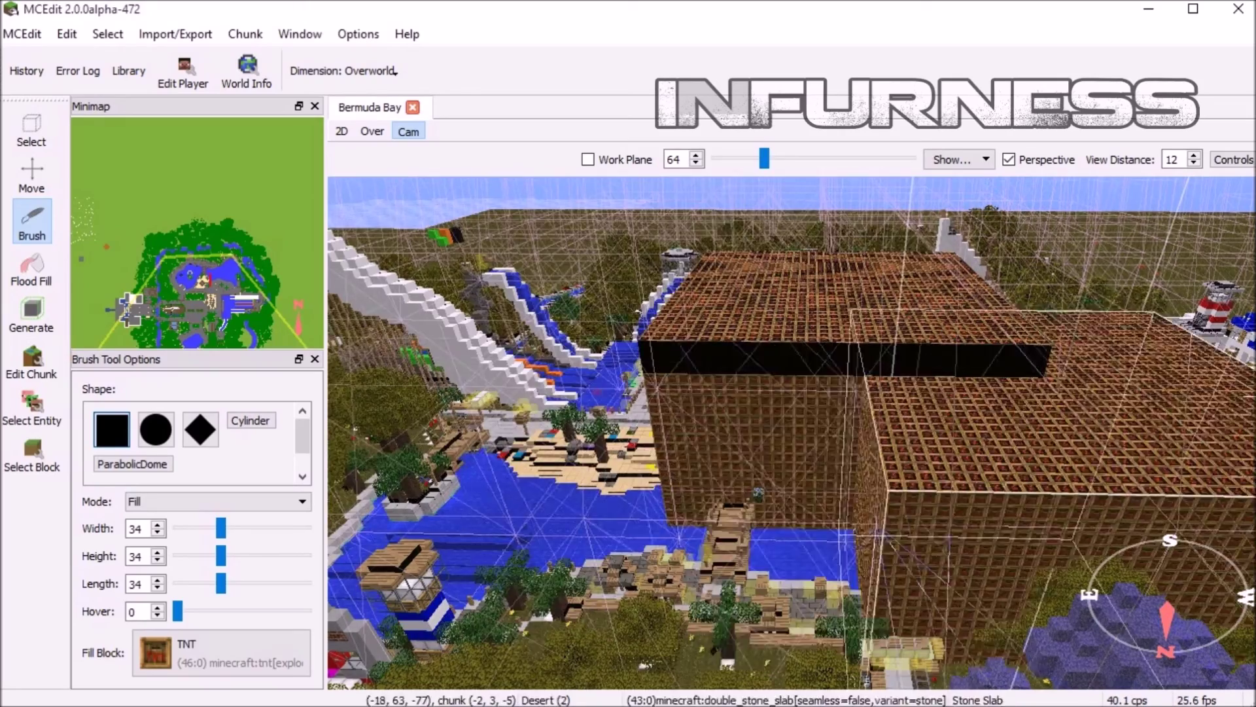
- Fly around the placed TNT cube and examine it from the side, the park and the open grass
{"action": "key", "text": "w"}
{"action": "key", "text": "a"}
{"action": "key", "text": "s"}
{"action": "key", "text": "d"}
{"action": "key", "text": "d"}
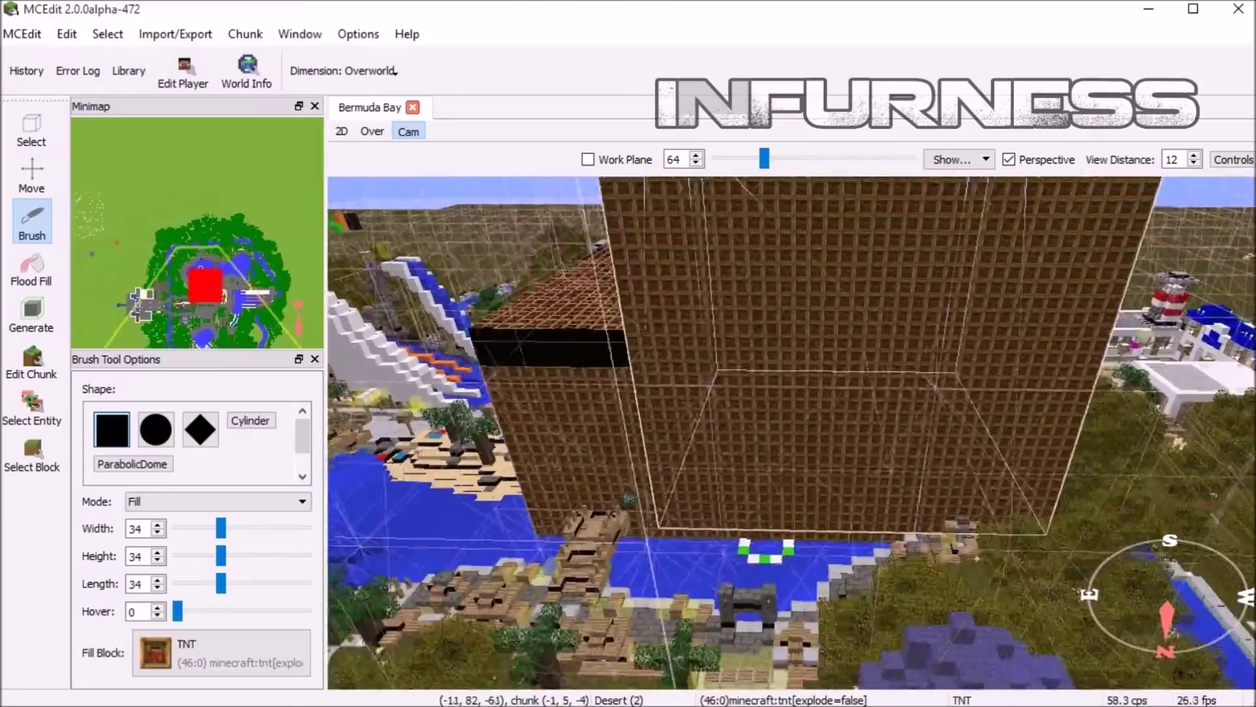
{"action": "key", "text": "w"}
{"action": "key", "text": "d"}
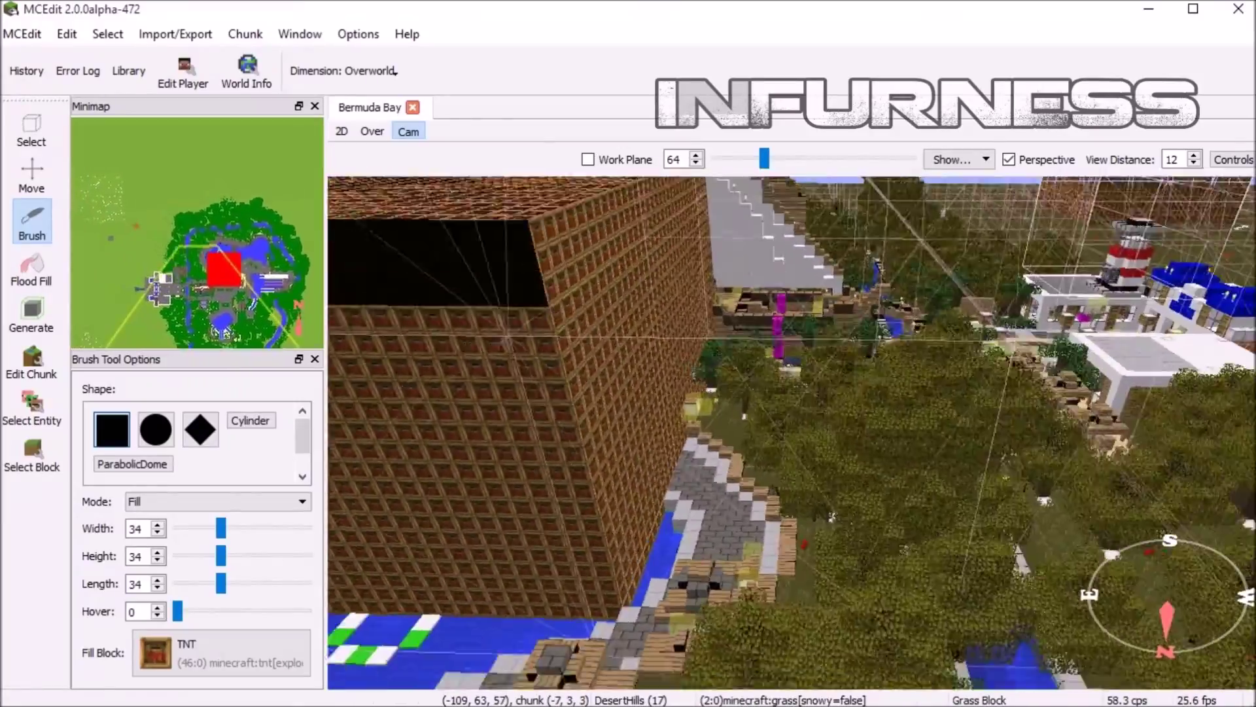
{"action": "key", "text": "s"}
{"action": "key", "text": "d"}
{"action": "key", "text": "d"}
{"action": "key", "text": "s"}
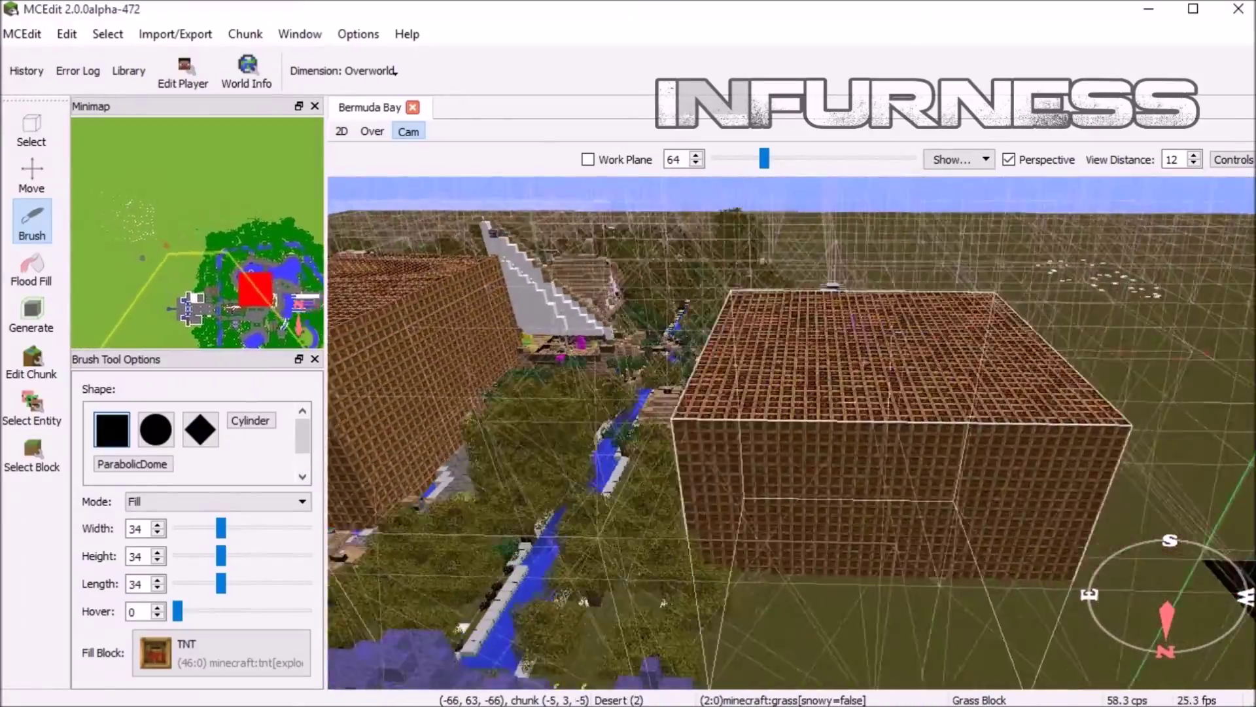
{"action": "key", "text": "d"}
{"action": "key", "text": "w"}
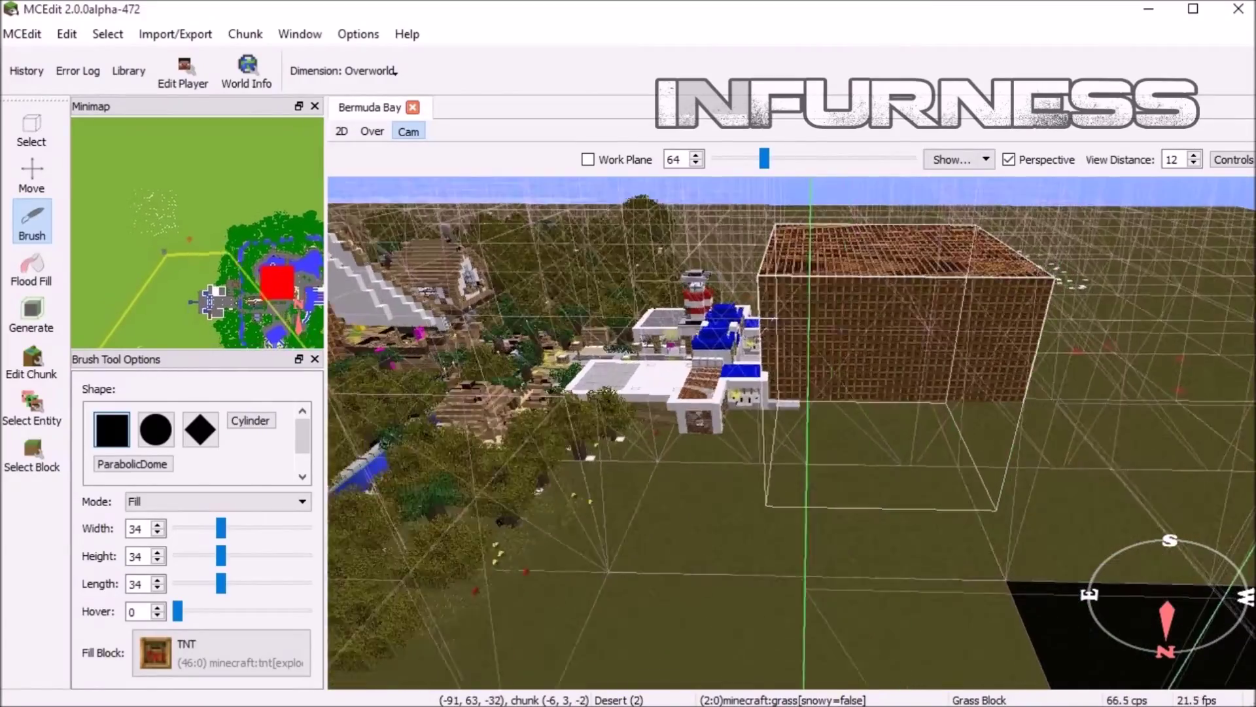
{"action": "key", "text": "d"}
{"action": "key", "text": "s"}
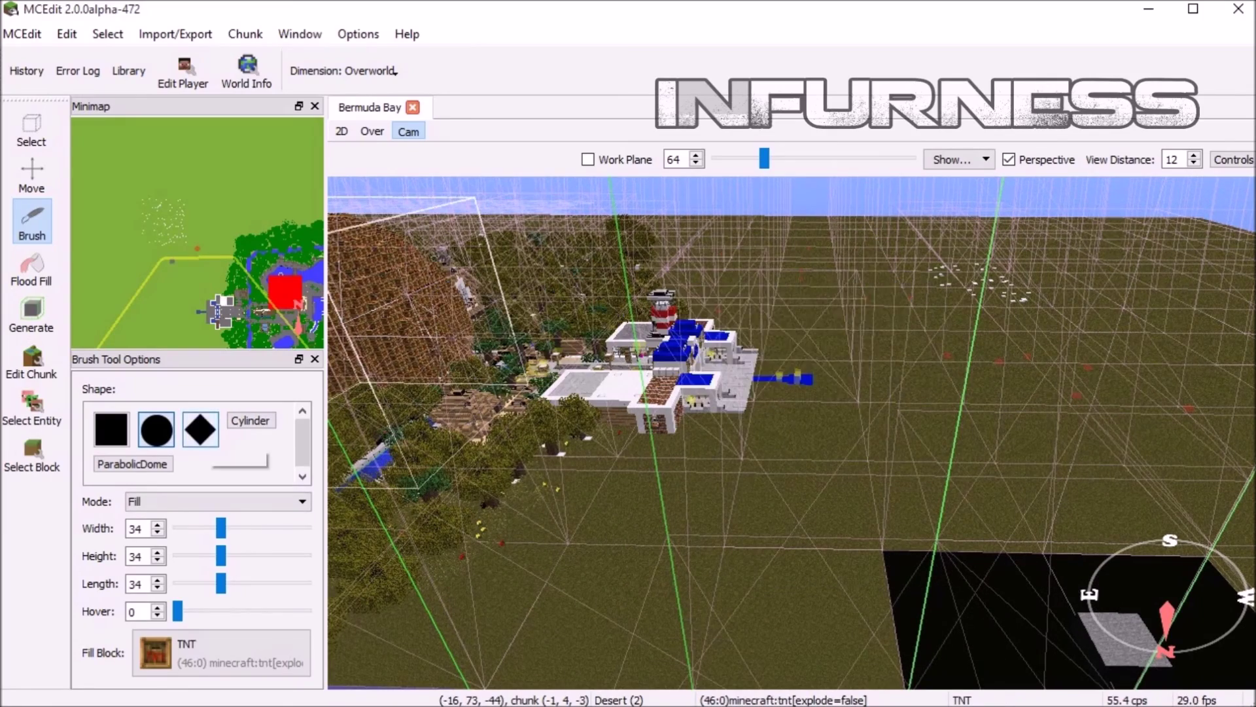
- Preview the TNT brush with the diamond, square and ParabolicDome shapes
{"action": "left_click", "coordinate": [201, 430]}
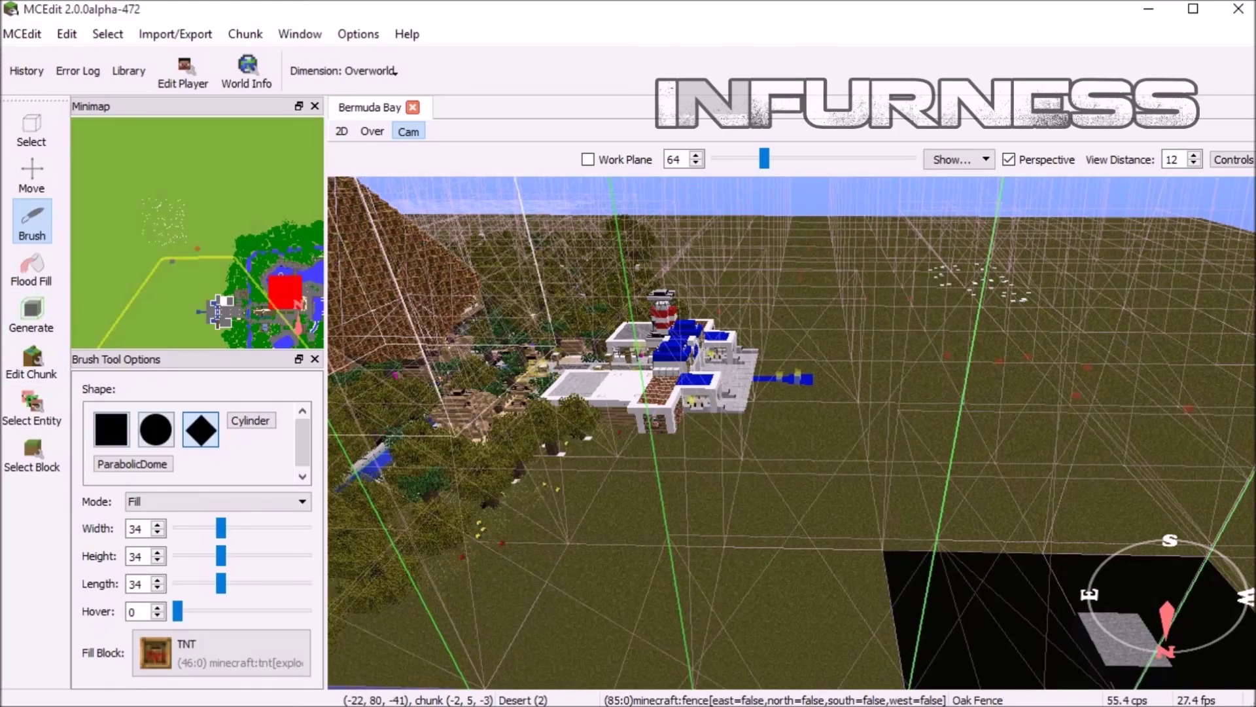
{"action": "left_click", "coordinate": [112, 429]}
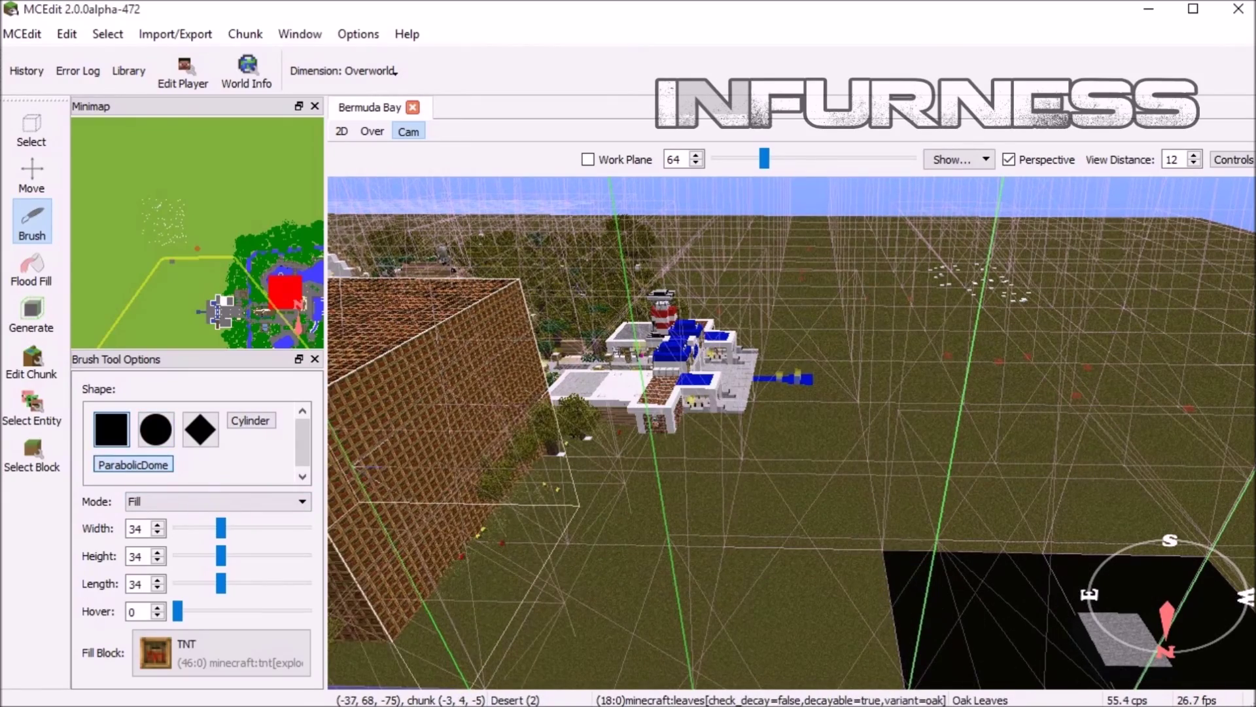
{"action": "left_click", "coordinate": [156, 430]}
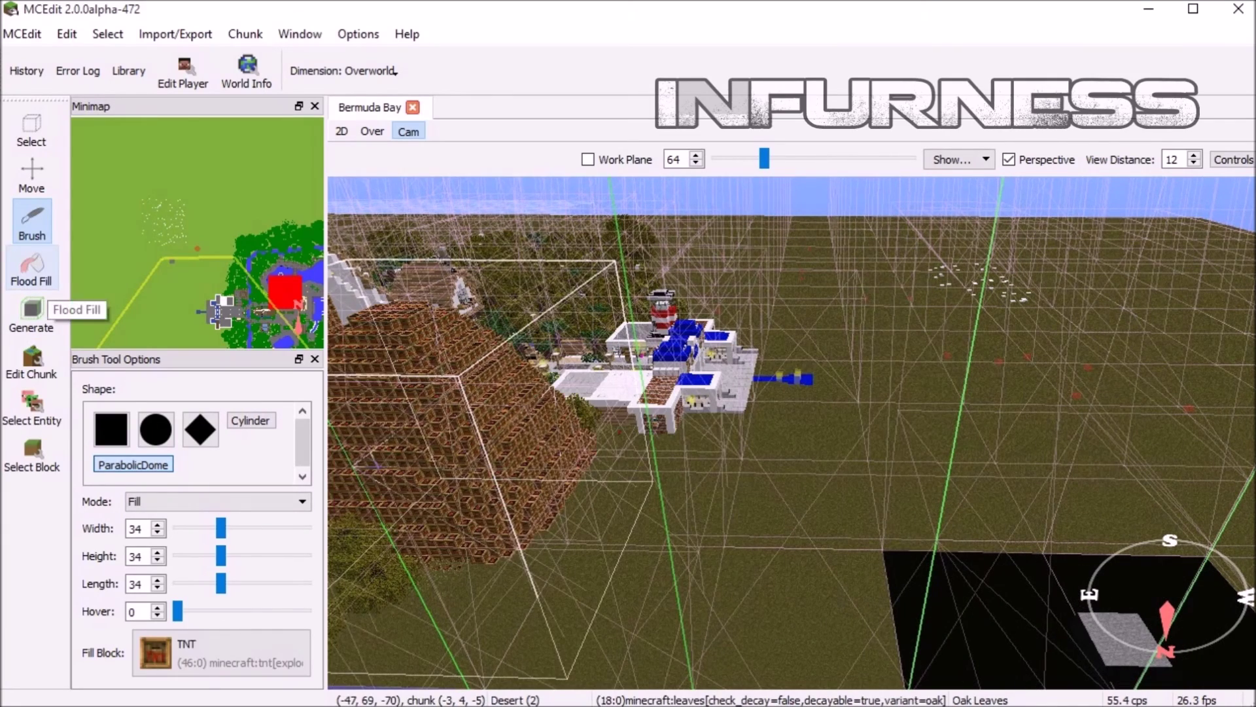
- Flood fill the grass surface beside the hollowed-out chunk with Stone
{"action": "left_click", "coordinate": [37, 272]}
{"action": "mouse_move", "coordinate": [935, 468]}
{"action": "right_mouse_down"}
{"action": "mouse_move", "coordinate": [858, 540]}
{"action": "mouse_move", "coordinate": [906, 486]}
{"action": "right_mouse_up"}
{"action": "key", "text": "d"}
{"action": "key", "text": "d"}
{"action": "left_click", "coordinate": [643, 357]}
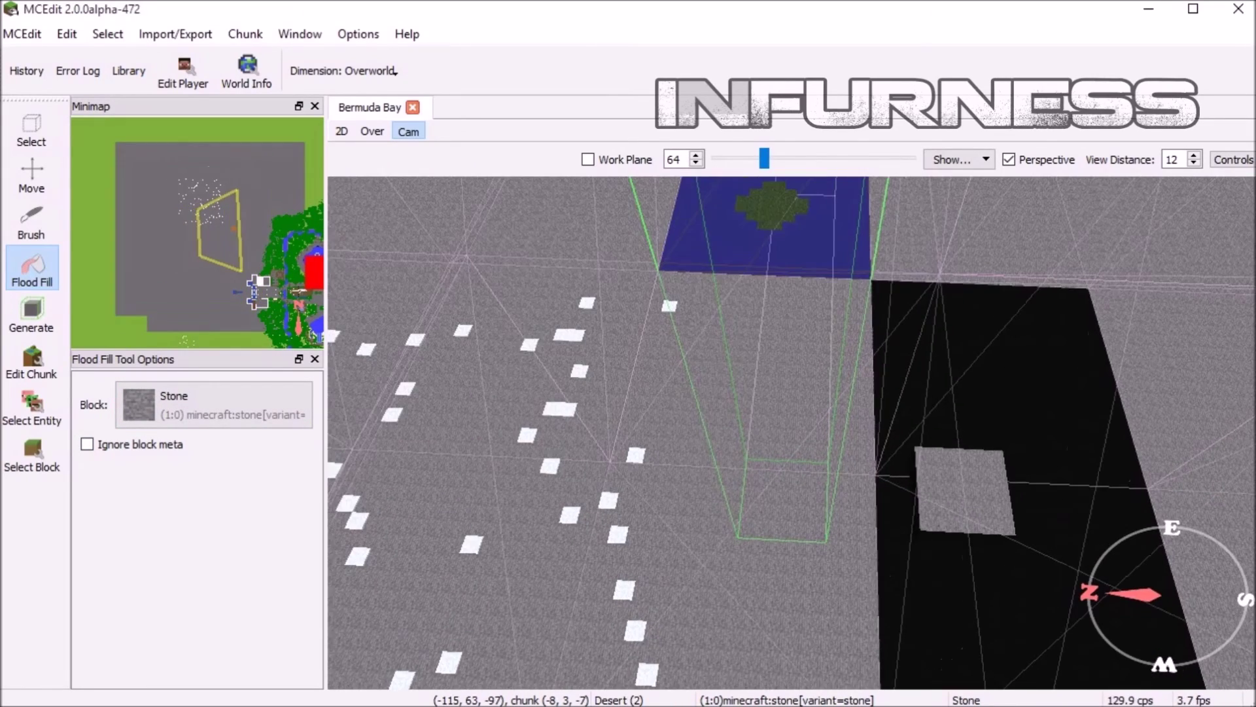
- Examine how far the stone flood fill extends around the park, its trees and the outlying grass
{"action": "right_click_drag", "start_coordinate": [791, 367], "coordinate": [838, 278]}
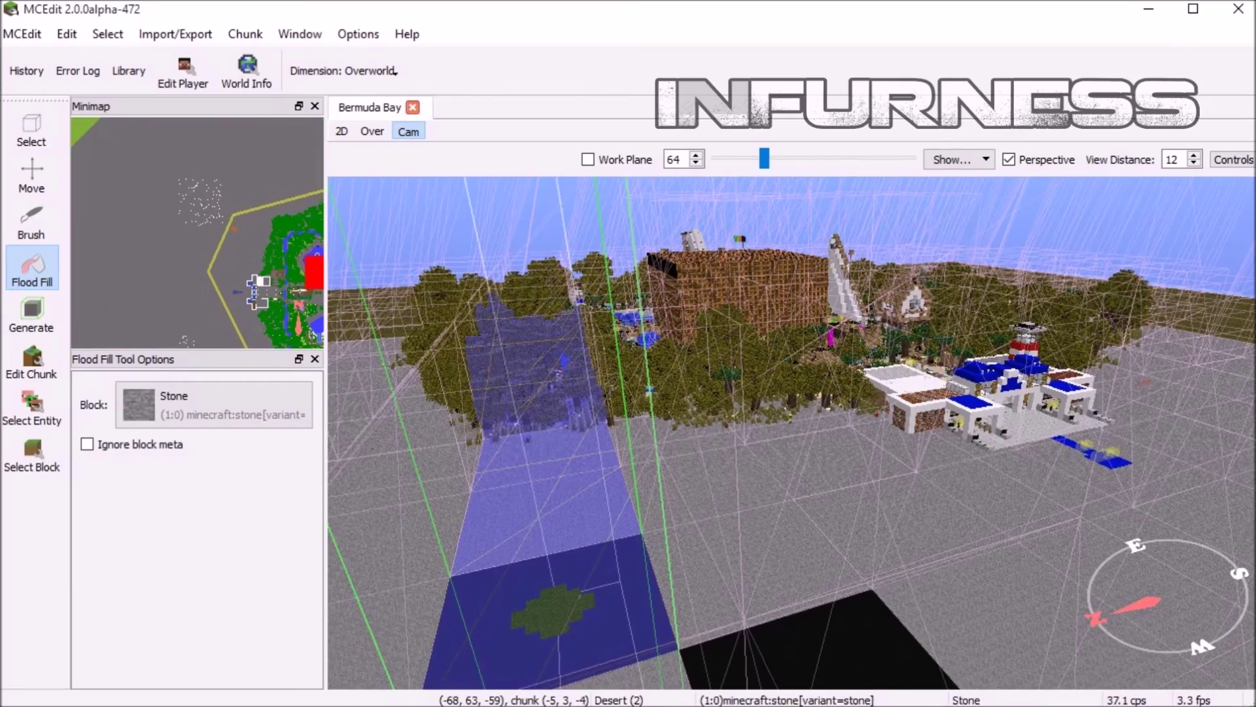
{"action": "right_click_drag", "start_coordinate": [791, 393], "coordinate": [713, 386]}
{"action": "key", "text": "a"}
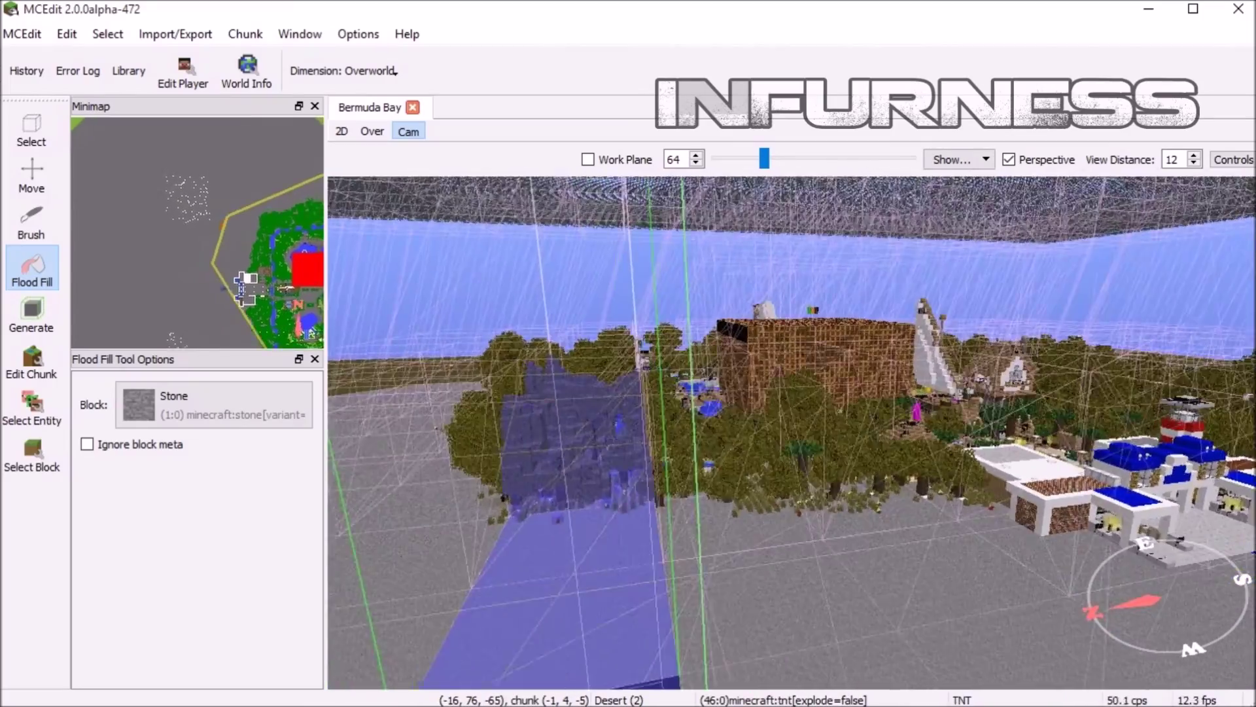
{"action": "key", "text": "w"}
{"action": "key", "text": "a"}
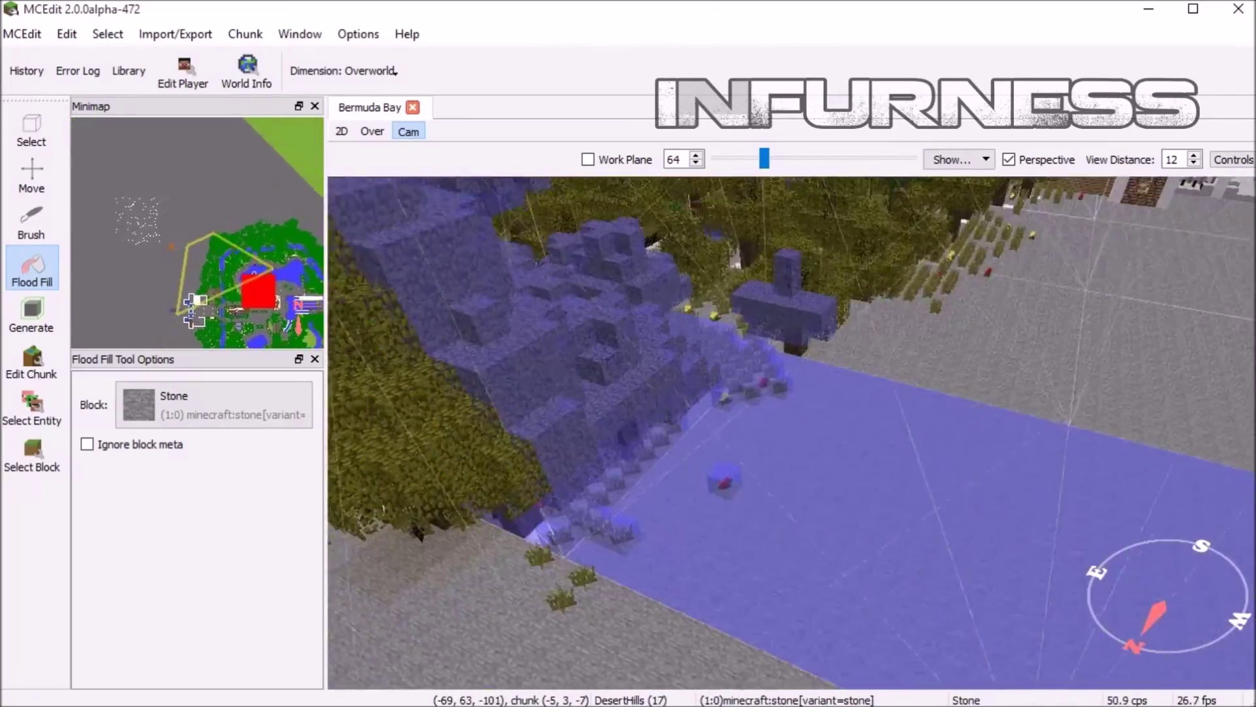
{"action": "key", "text": "a"}
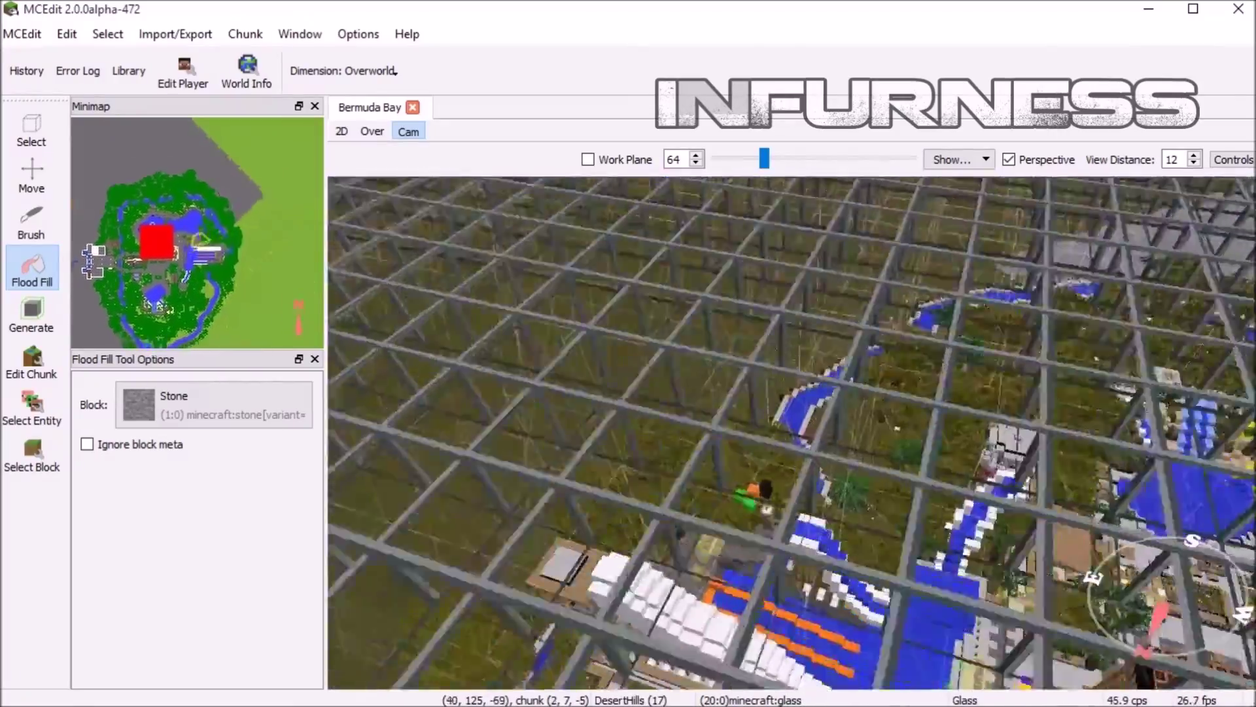
{"action": "key", "text": "w"}
{"action": "right_click_drag", "start_coordinate": [792, 432], "coordinate": [779, 314]}
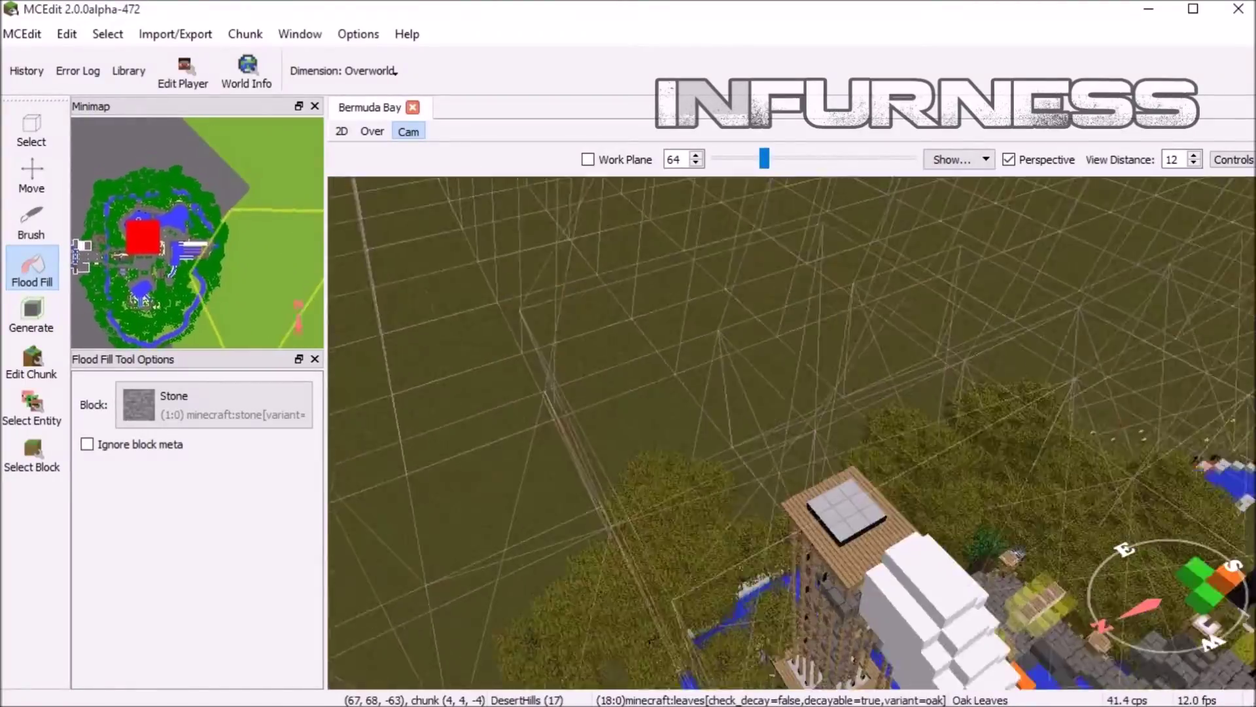
{"action": "key", "text": "w"}
{"action": "right_click_drag", "start_coordinate": [791, 432], "coordinate": [916, 393]}
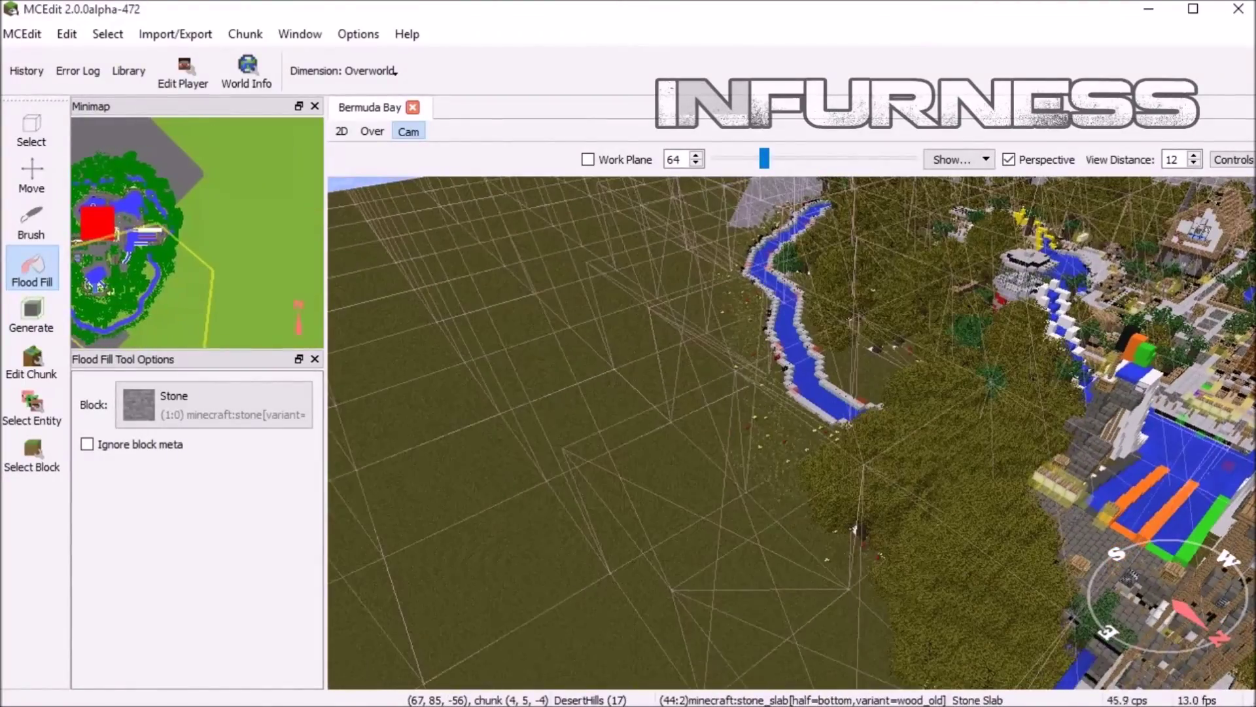
{"action": "key", "text": "a"}
{"action": "right_click_drag", "start_coordinate": [791, 431], "coordinate": [487, 347]}
{"action": "key", "text": "s"}
{"action": "key", "text": "s"}
{"action": "key", "text": "d"}
{"action": "right_click_drag", "start_coordinate": [792, 432], "coordinate": [1089, 495]}
{"action": "key", "text": "w"}
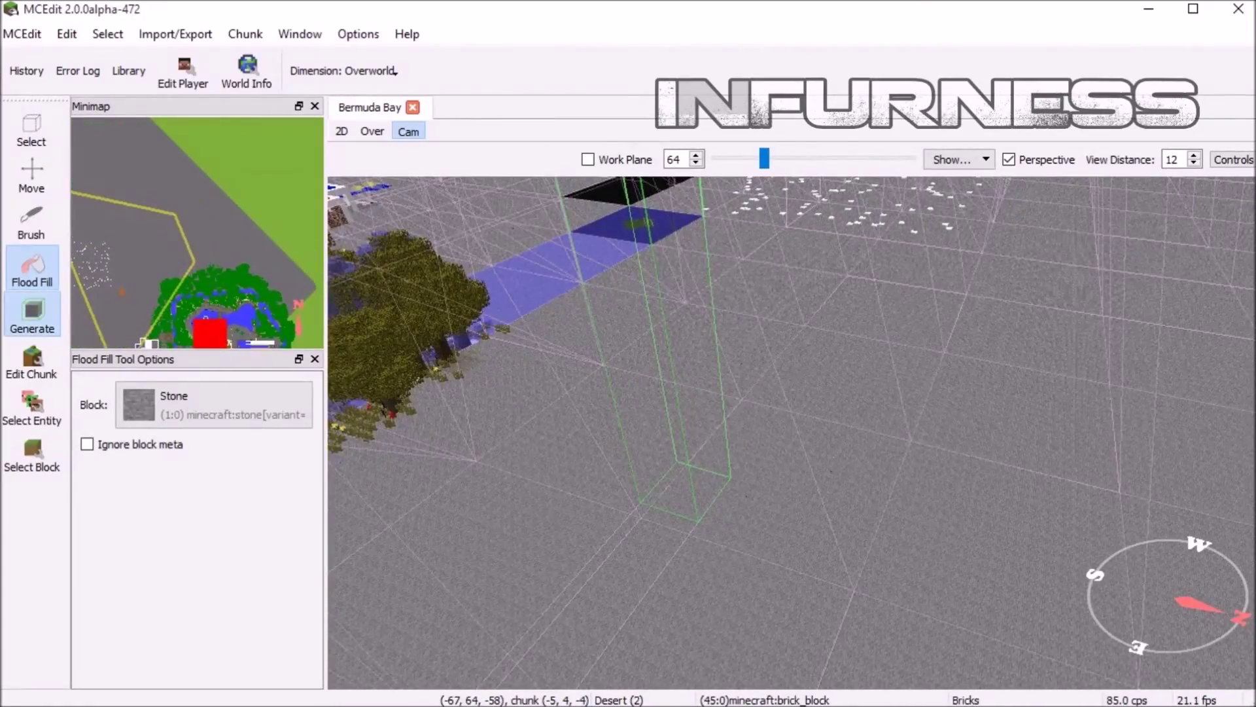
- Set the Generate tool to the GFX: City generator, look at the fill block choices and keep Stone
{"action": "left_click", "coordinate": [31, 314]}
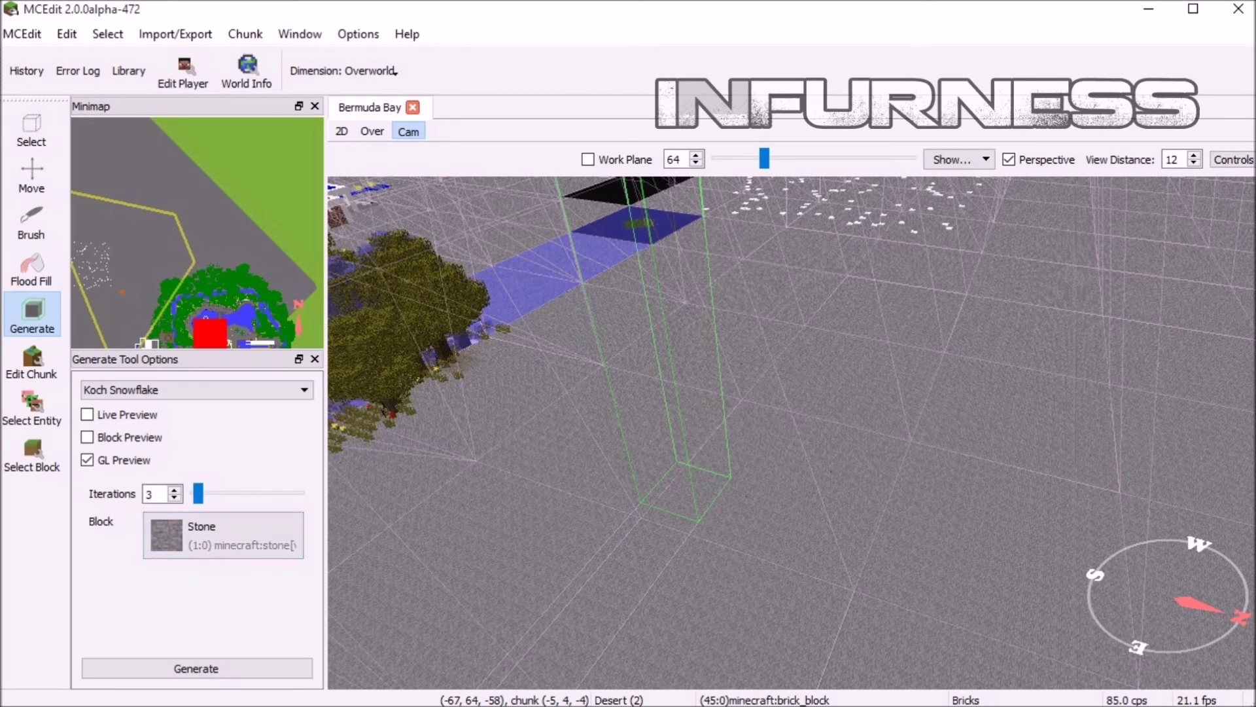
{"action": "left_click", "coordinate": [197, 390]}
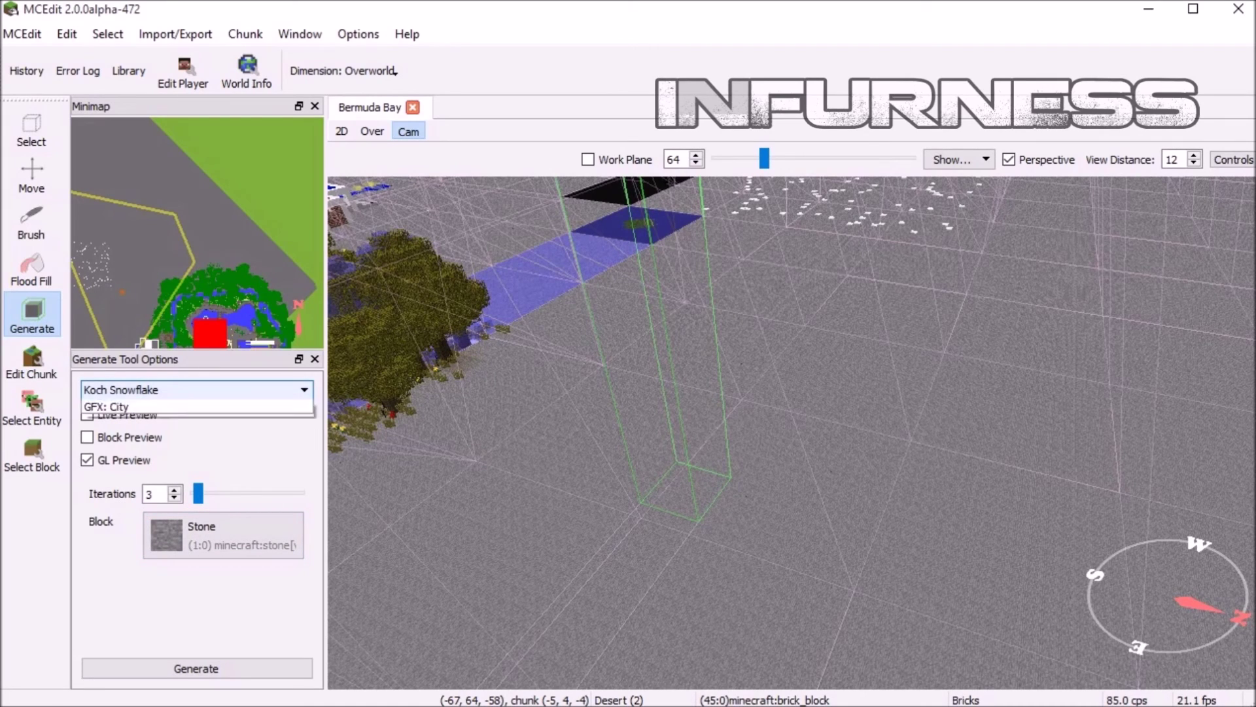
{"action": "left_click", "coordinate": [157, 420]}
{"action": "key", "text": "Down"}
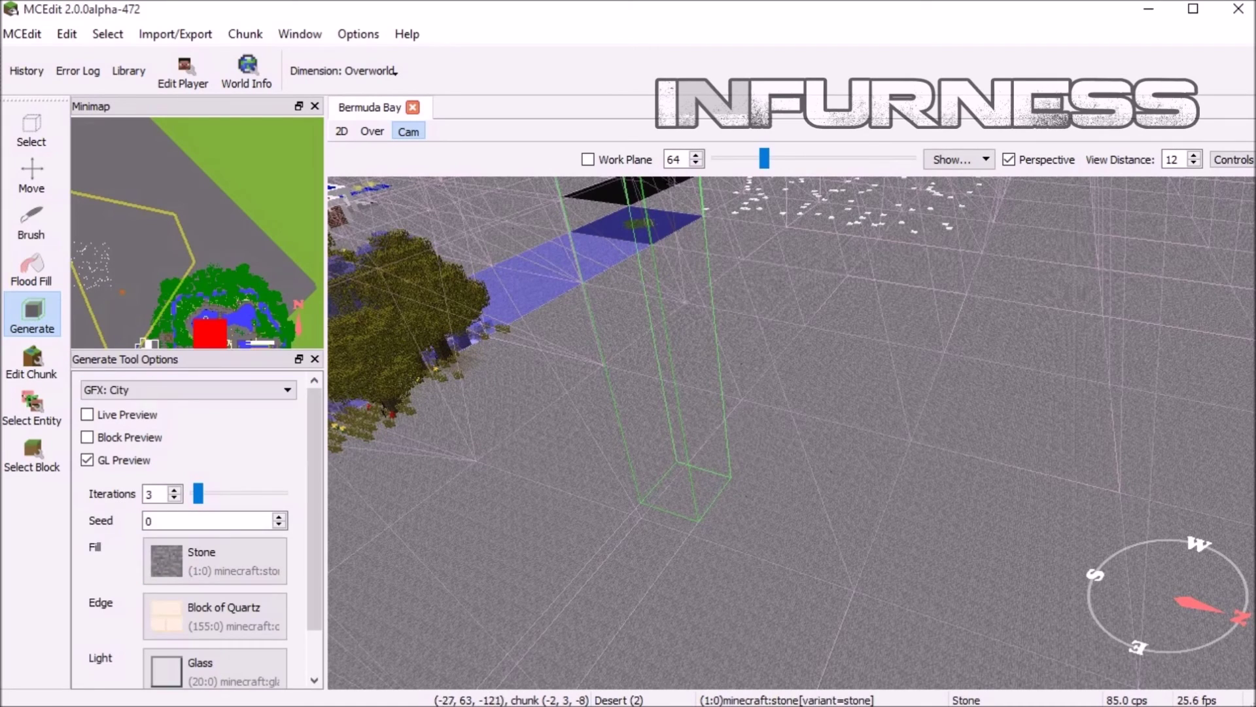
{"action": "left_click", "coordinate": [214, 561]}
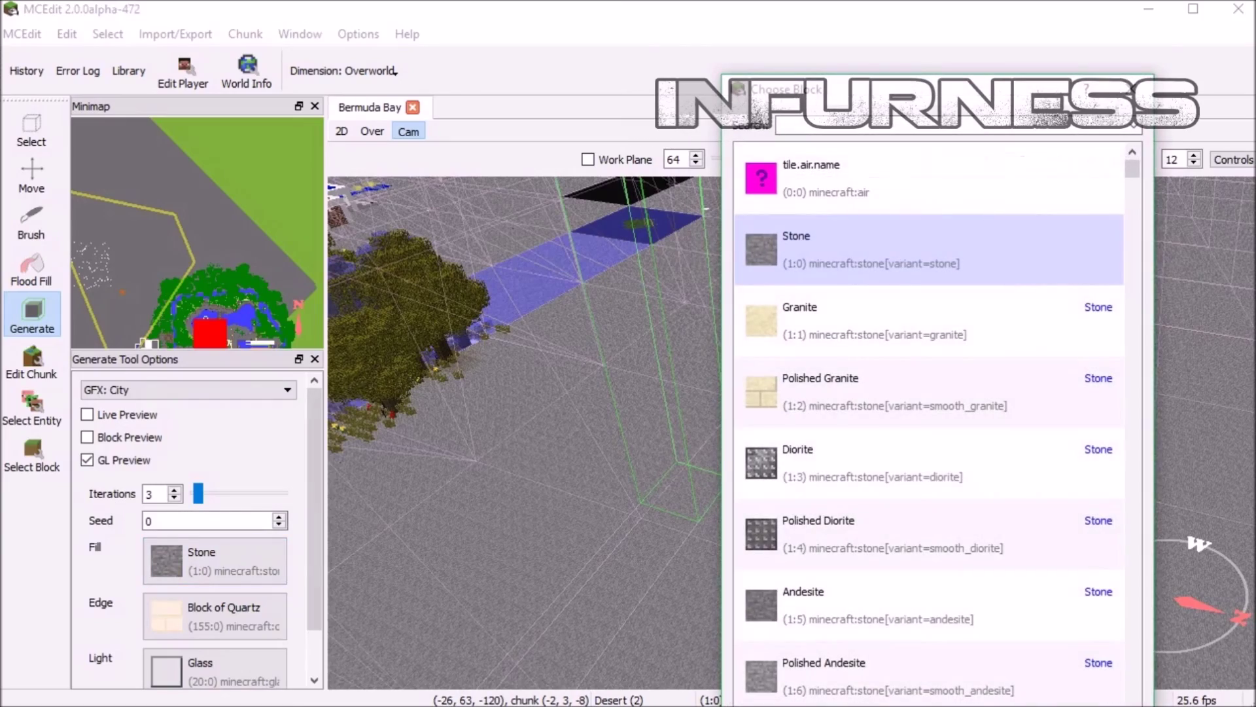
{"action": "key", "text": "Escape"}
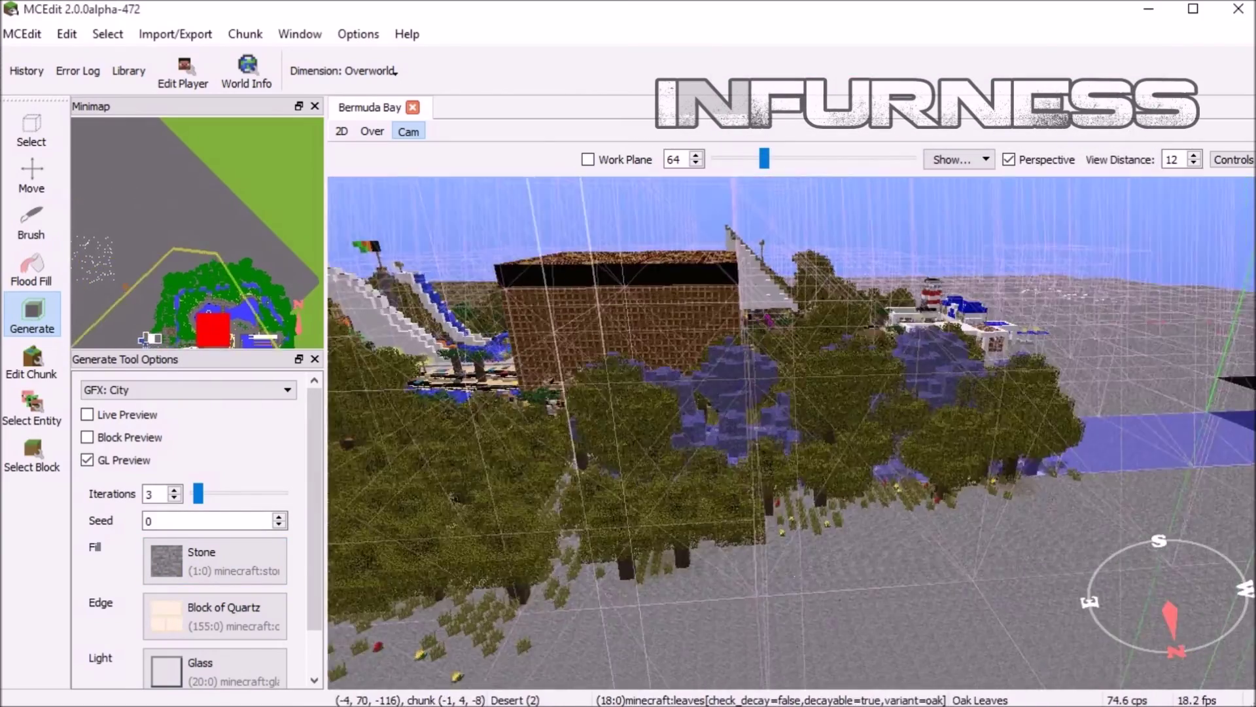
- Mark out a box on the stone ground beside the park and set the Generate tool to Koch Snowflake
{"action": "right_click_drag", "start_coordinate": [569, 386], "coordinate": [768, 500]}
{"action": "left_click_drag", "start_coordinate": [768, 499], "coordinate": [752, 372]}
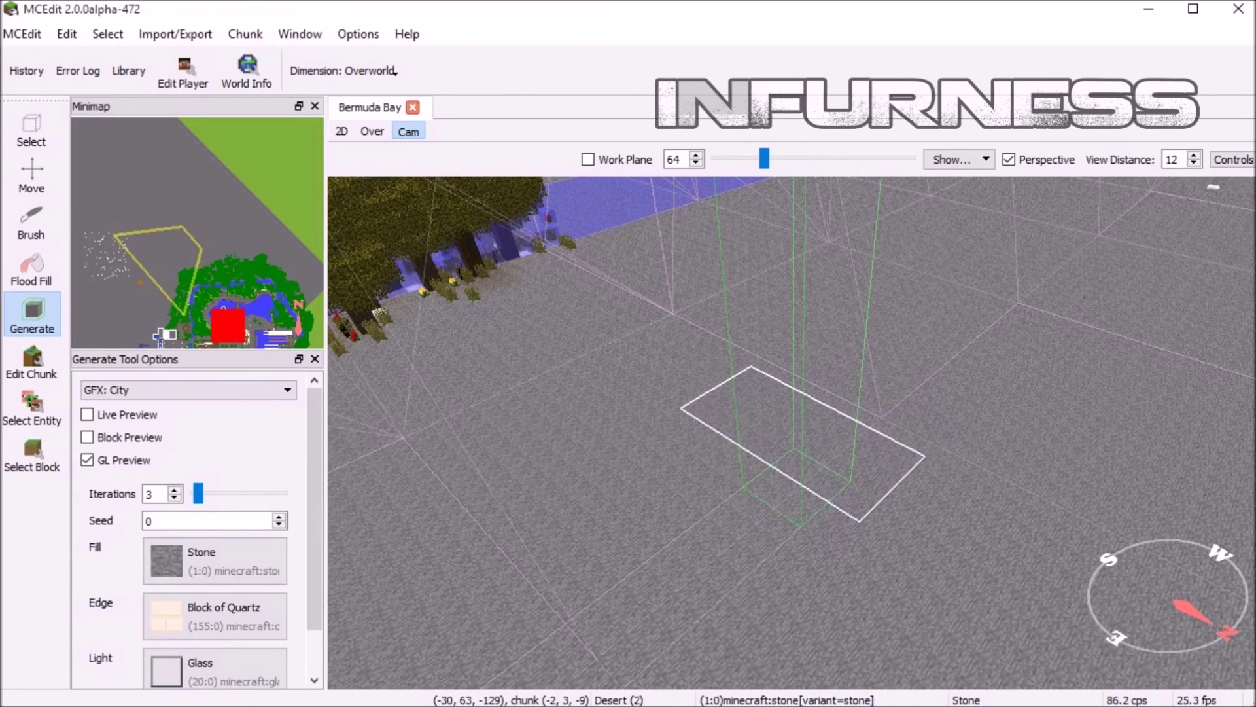
{"action": "left_click", "coordinate": [189, 389]}
{"action": "left_click", "coordinate": [189, 420]}
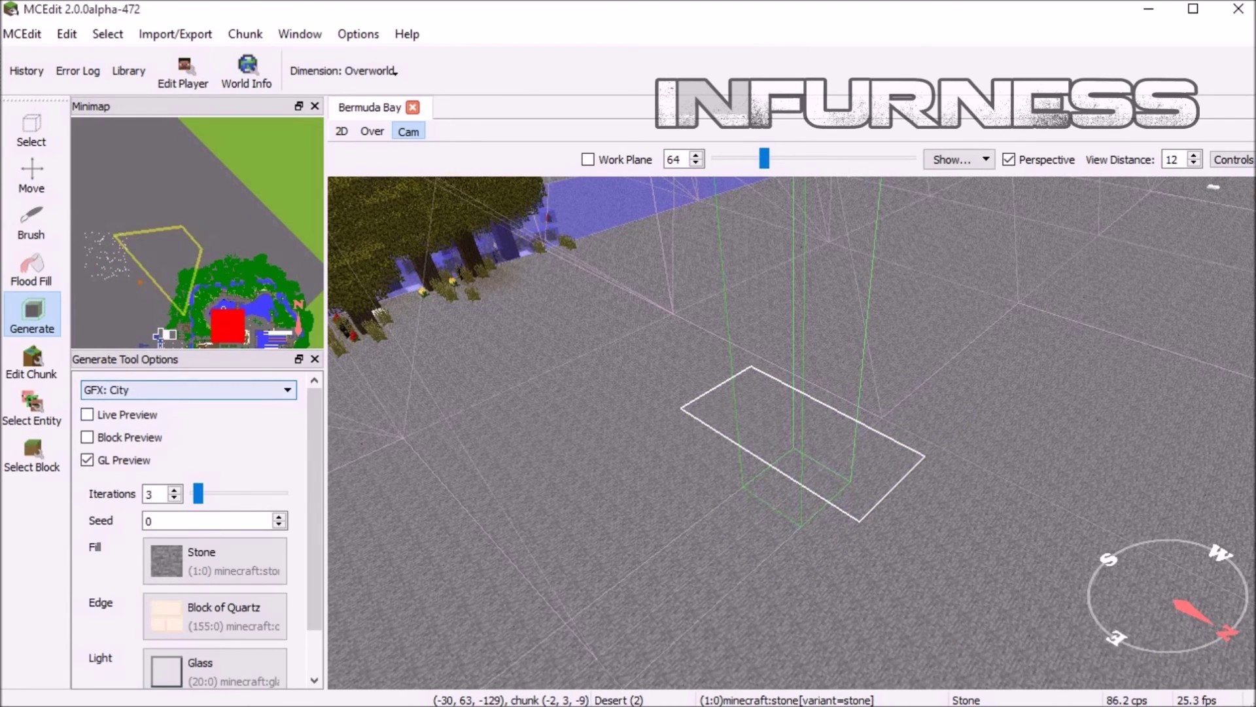
{"action": "left_click", "coordinate": [188, 390]}
{"action": "left_click", "coordinate": [122, 406]}
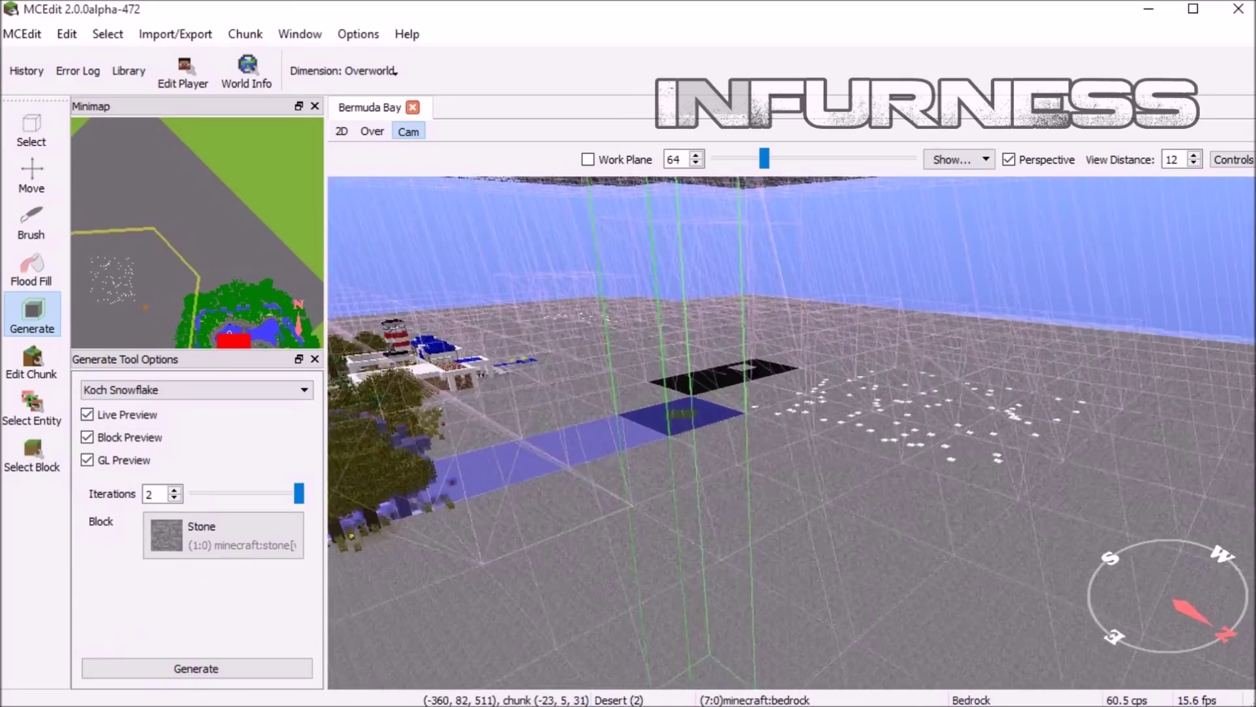
- Examine the water-covered strip, the hollowed-out chunk and the park entrance buildings on the stone ground
{"action": "right_click_drag", "start_coordinate": [791, 432], "coordinate": [514, 452]}
{"action": "key", "text": "w"}
{"action": "key", "text": "d"}
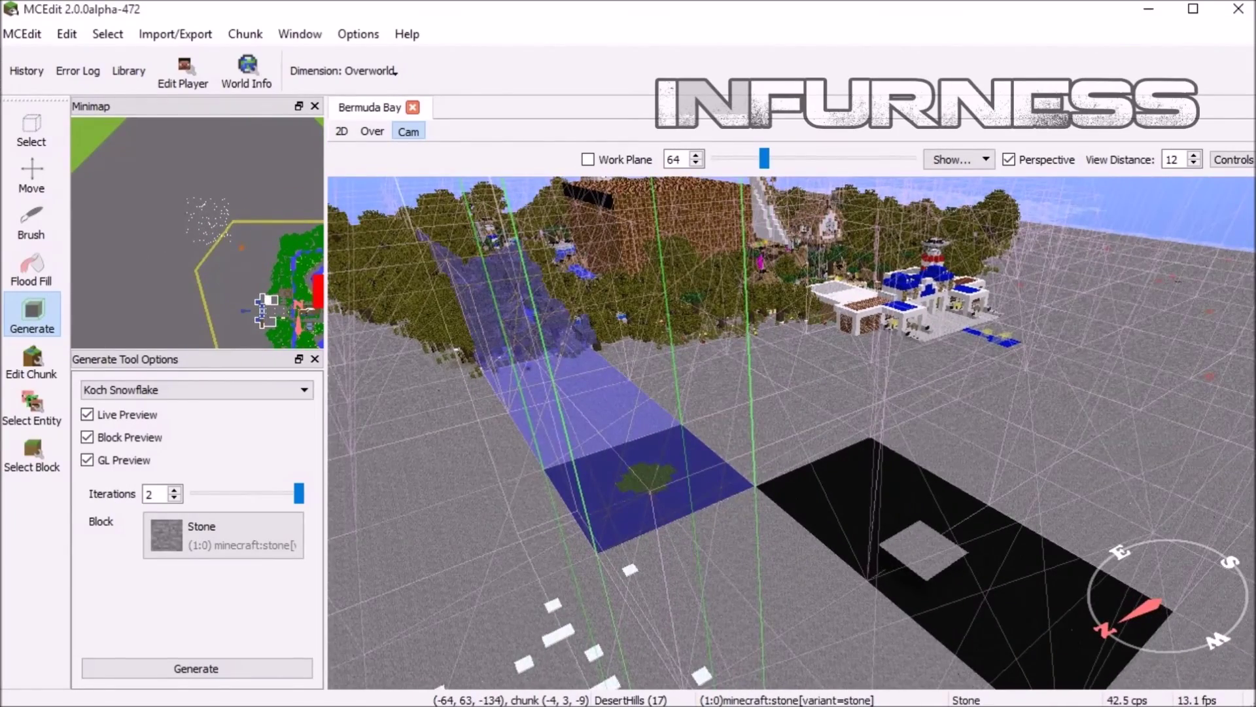
{"action": "right_click_drag", "start_coordinate": [628, 435], "coordinate": [537, 458]}
{"action": "key", "text": "w"}
{"action": "key", "text": "w"}
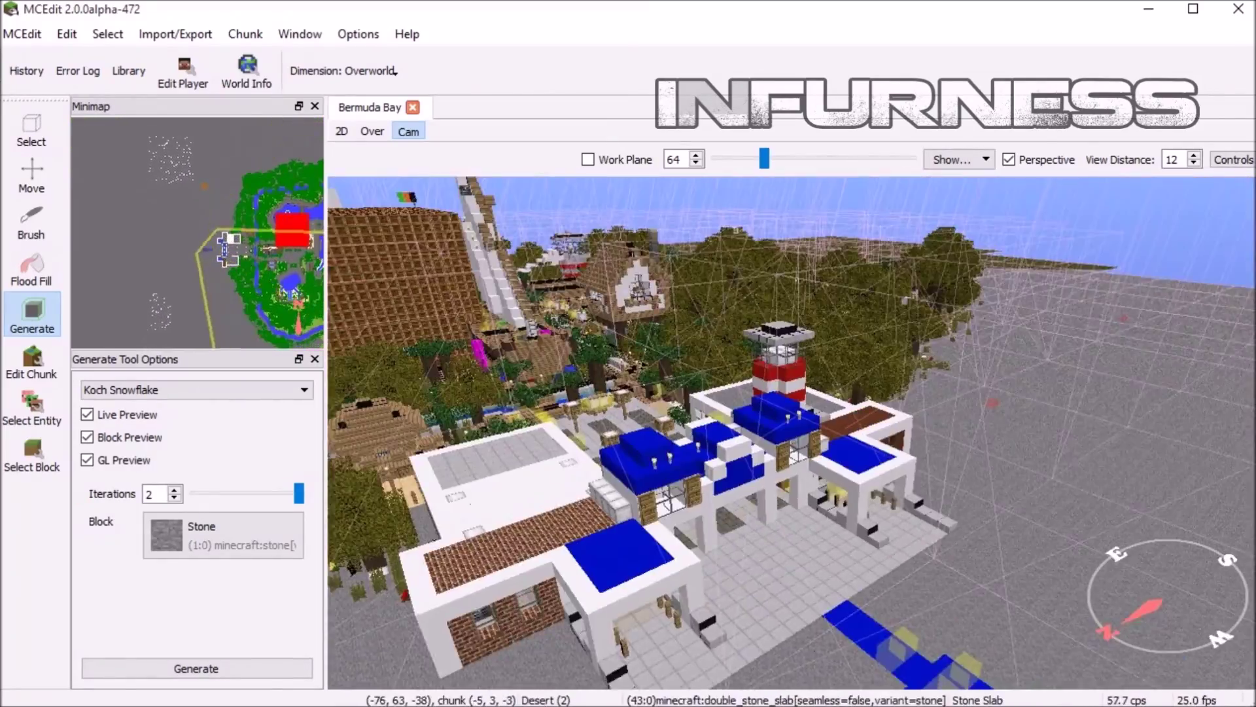
{"action": "right_click_drag", "start_coordinate": [655, 432], "coordinate": [788, 481]}
{"action": "key", "text": "w"}
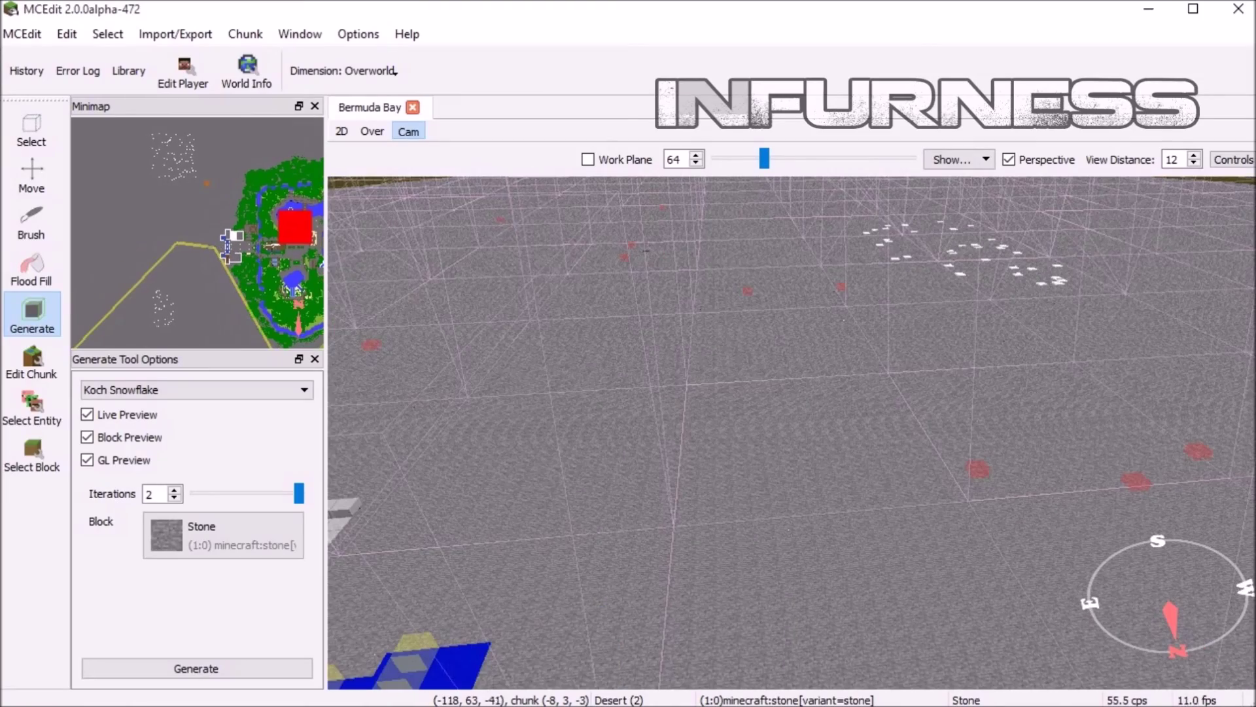
- Switch to the Edit Chunk tool and examine the world's bottom layer and the stone ground above it
{"action": "left_click", "coordinate": [32, 362]}
{"action": "key", "text": "w"}
{"action": "right_click_drag", "start_coordinate": [654, 432], "coordinate": [690, 468]}
{"action": "key", "text": "s"}
{"action": "key", "text": "w"}
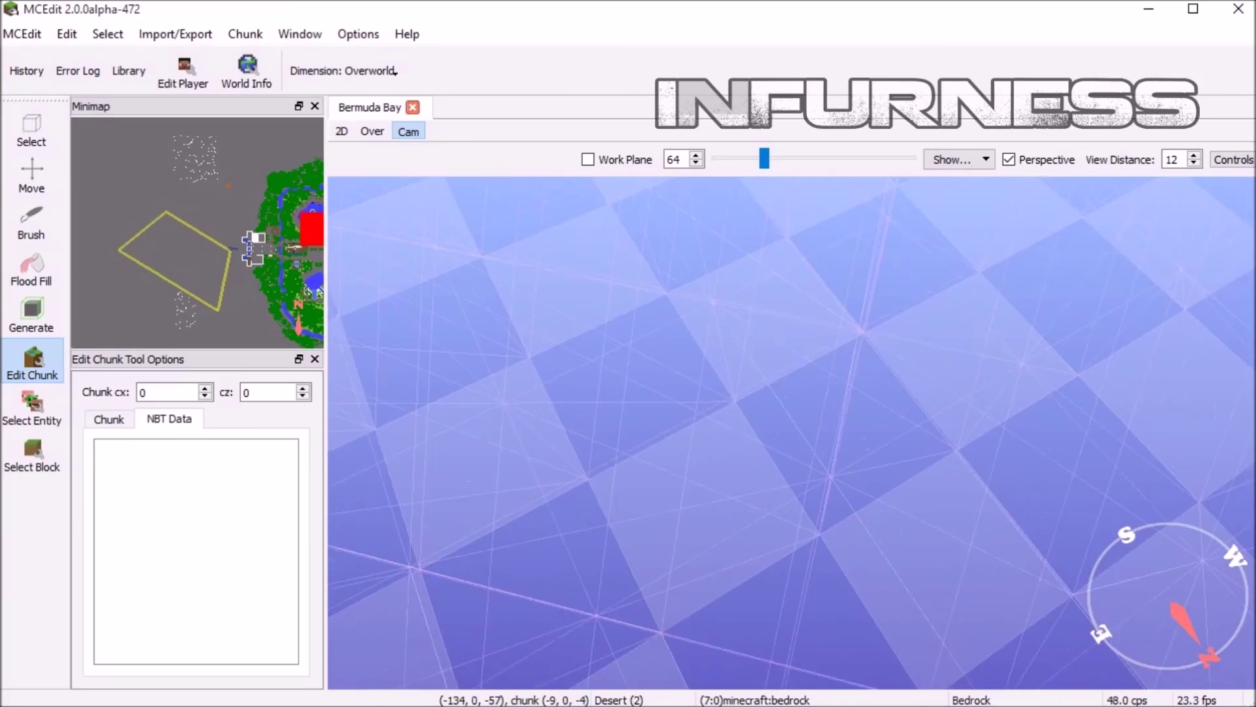
{"action": "key", "text": "w"}
{"action": "right_click_drag", "start_coordinate": [691, 468], "coordinate": [700, 350]}
{"action": "key", "text": "w"}
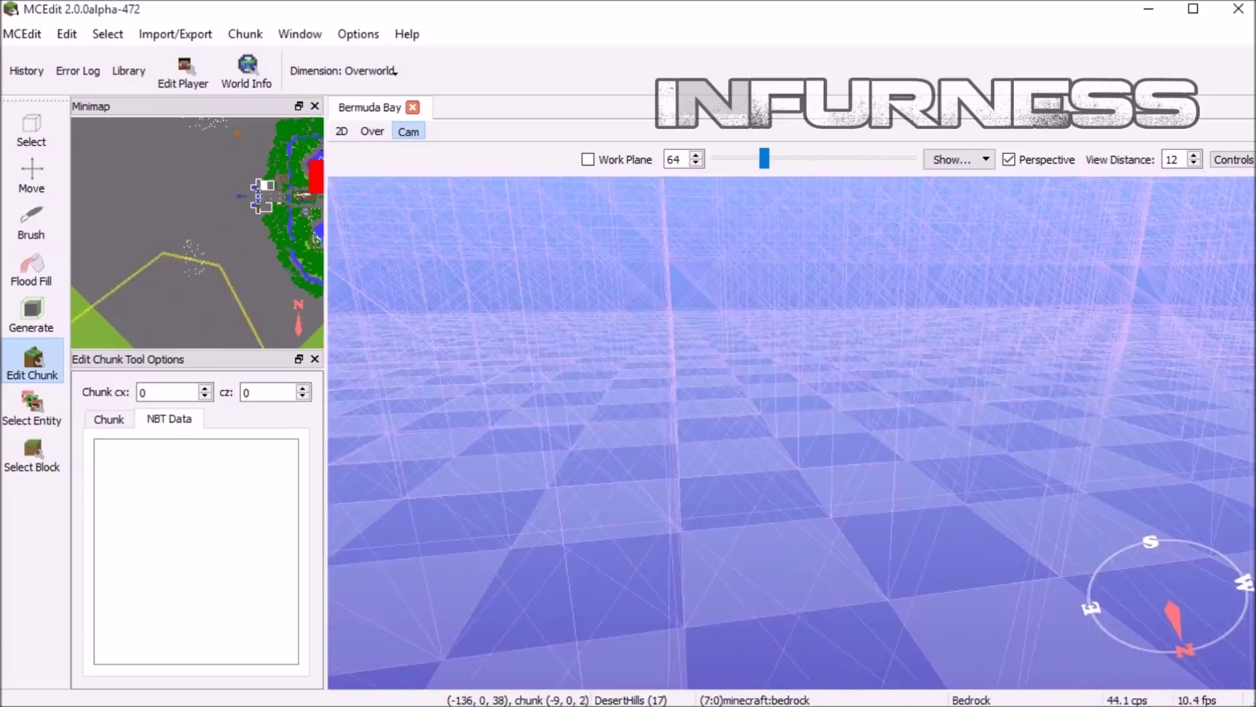
{"action": "right_click_drag", "start_coordinate": [700, 350], "coordinate": [788, 366]}
{"action": "key", "text": "space"}
{"action": "key", "text": "w"}
{"action": "key", "text": "w"}
{"action": "key", "text": "s"}
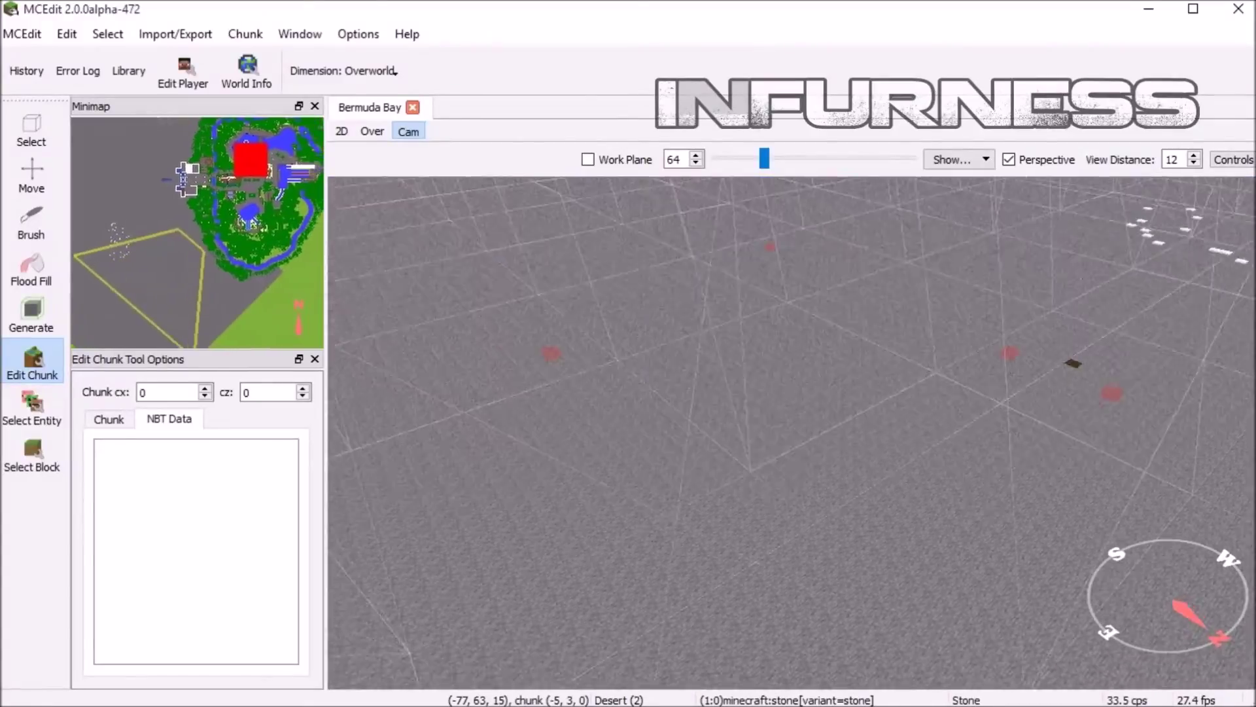
- Examine the park entrance close up, including the fence-lined passage, and the building from above
{"action": "key", "text": "w"}
{"action": "right_click_drag", "start_coordinate": [788, 366], "coordinate": [611, 418]}
{"action": "key", "text": "d"}
{"action": "key", "text": "w"}
{"action": "key", "text": "a"}
{"action": "key", "text": "w"}
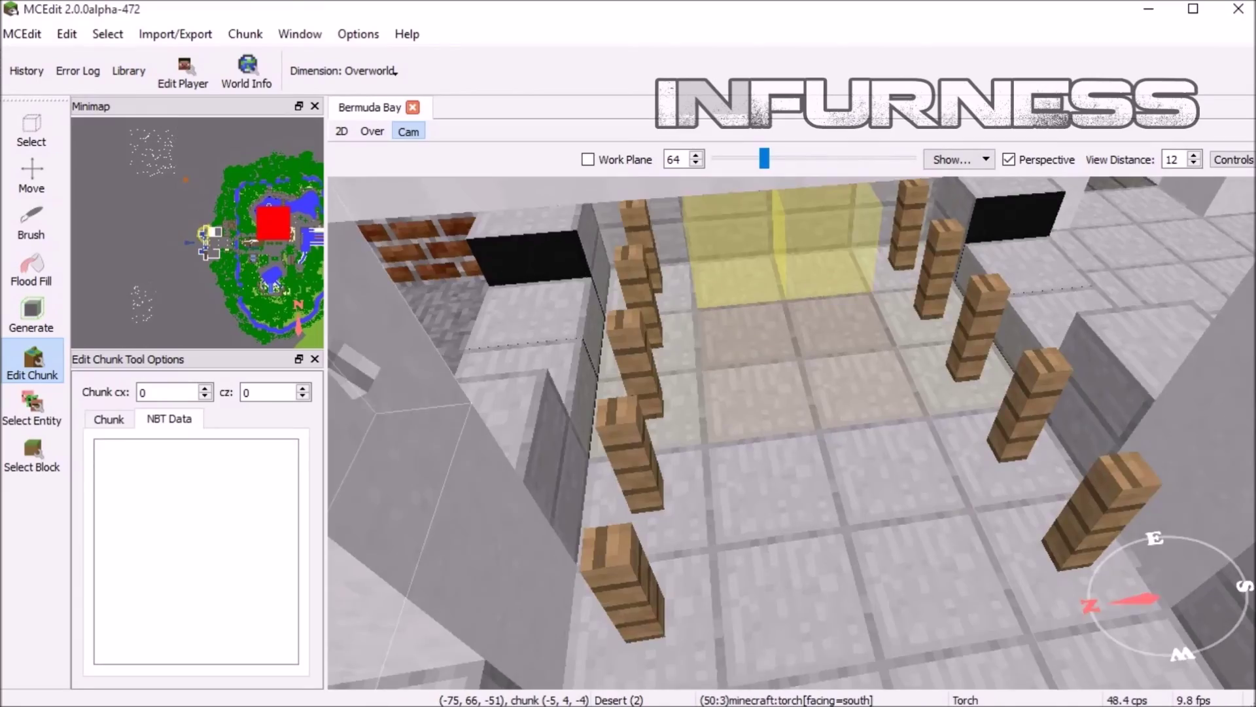
{"action": "key", "text": "s"}
{"action": "right_click_drag", "start_coordinate": [612, 419], "coordinate": [719, 432]}
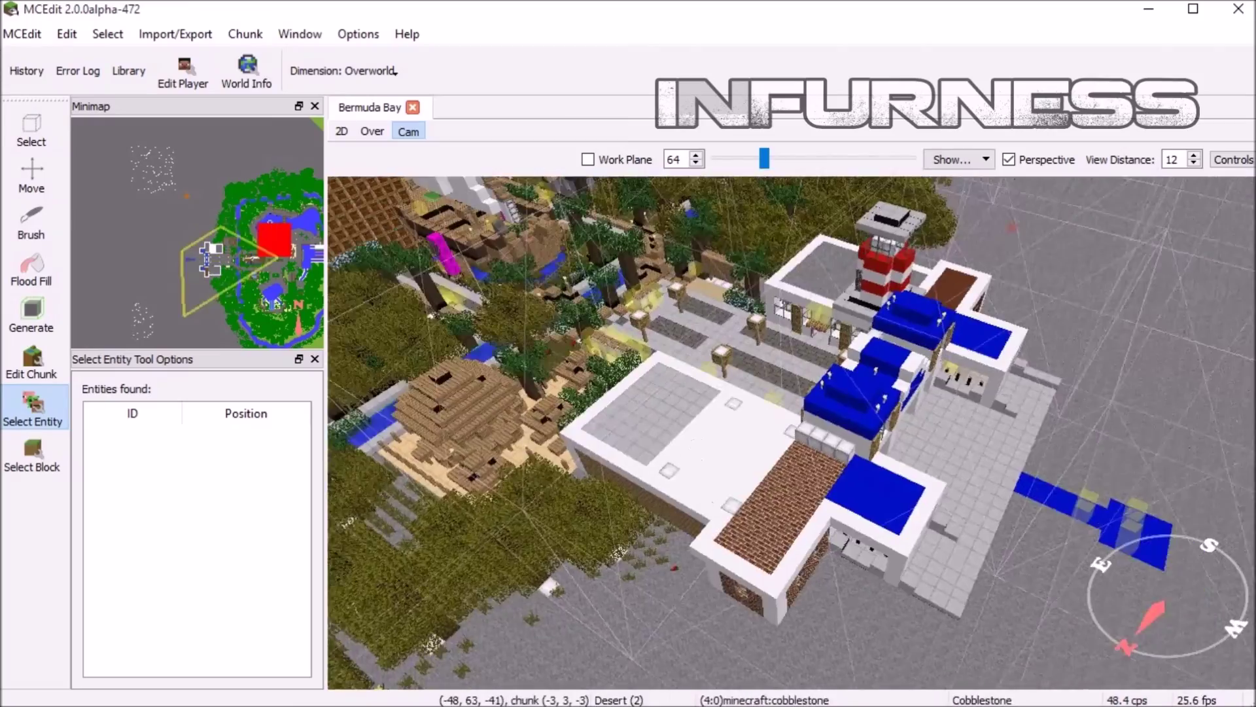
- With the Select Entity tool active, examine the entrance buildings, the lantern-lined path and the park from above
{"action": "key", "text": "w"}
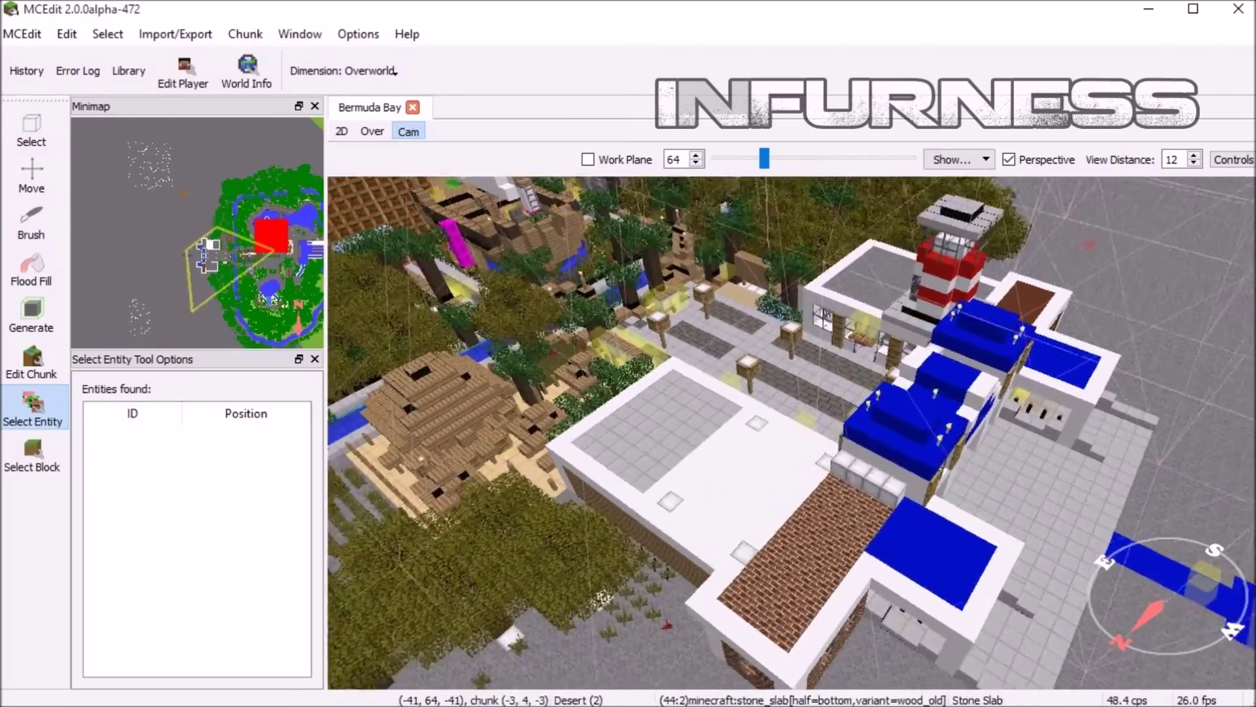
{"action": "right_click_drag", "start_coordinate": [693, 419], "coordinate": [609, 402]}
{"action": "key", "text": "w"}
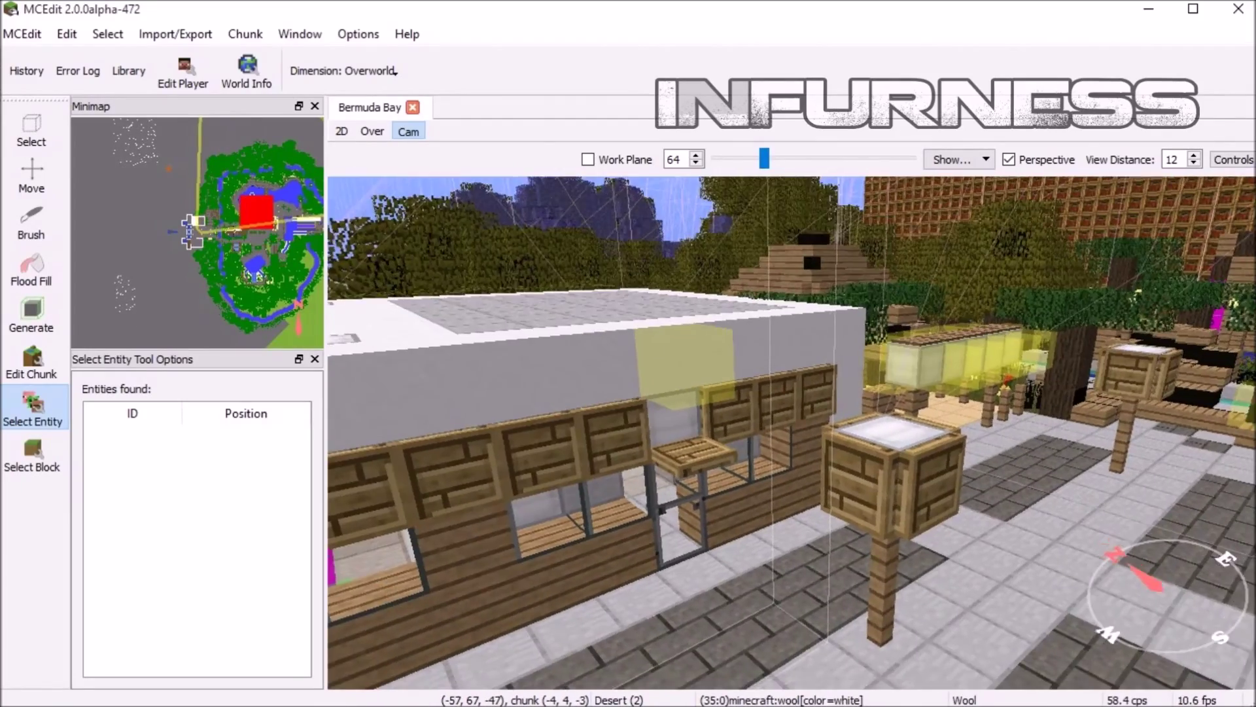
{"action": "key", "text": "a"}
{"action": "right_click_drag", "start_coordinate": [791, 432], "coordinate": [791, 484]}
{"action": "key", "text": "s"}
{"action": "key", "text": "w"}
{"action": "key", "text": "s"}
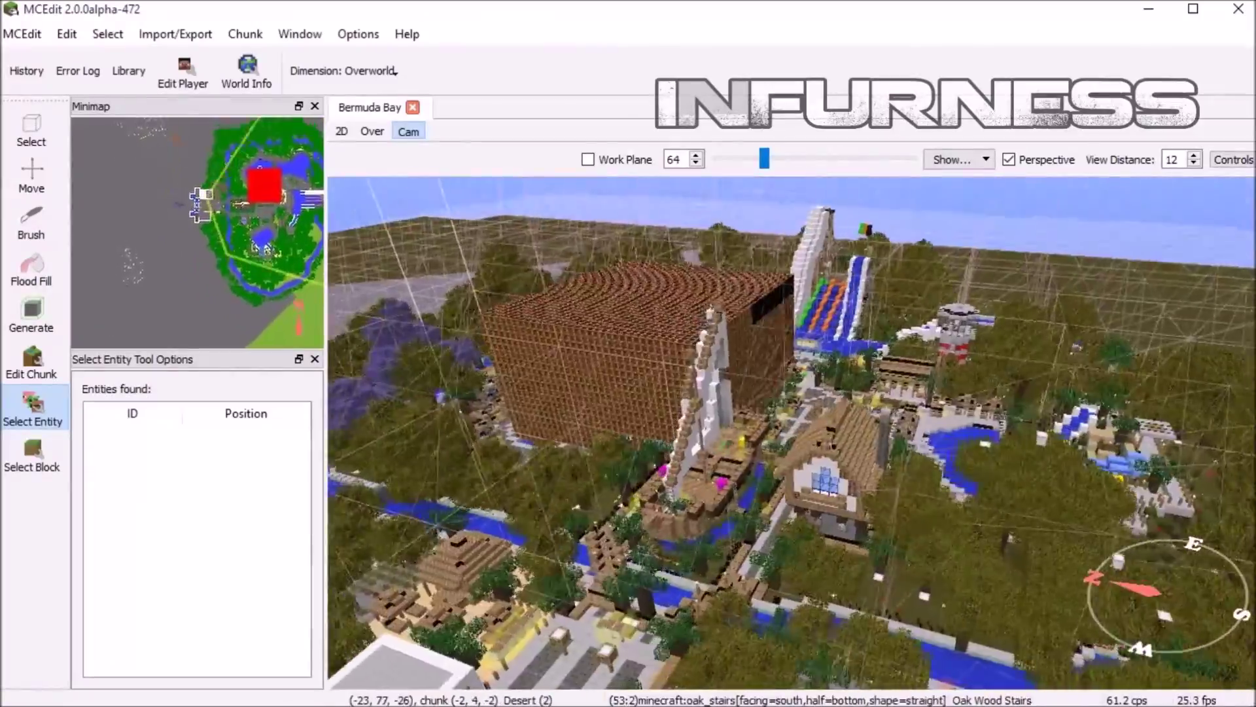
- Examine the large TNT block, the pool beneath it and the surrounding trees
{"action": "key", "text": "w"}
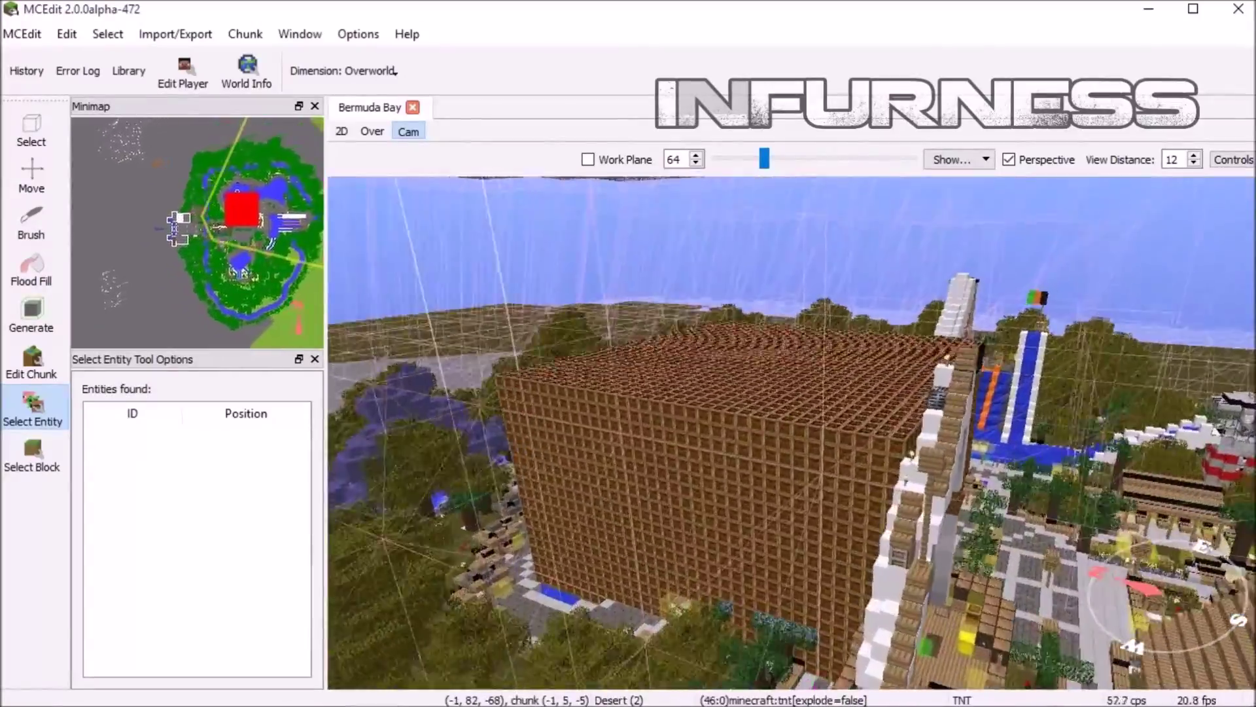
{"action": "key", "text": "w"}
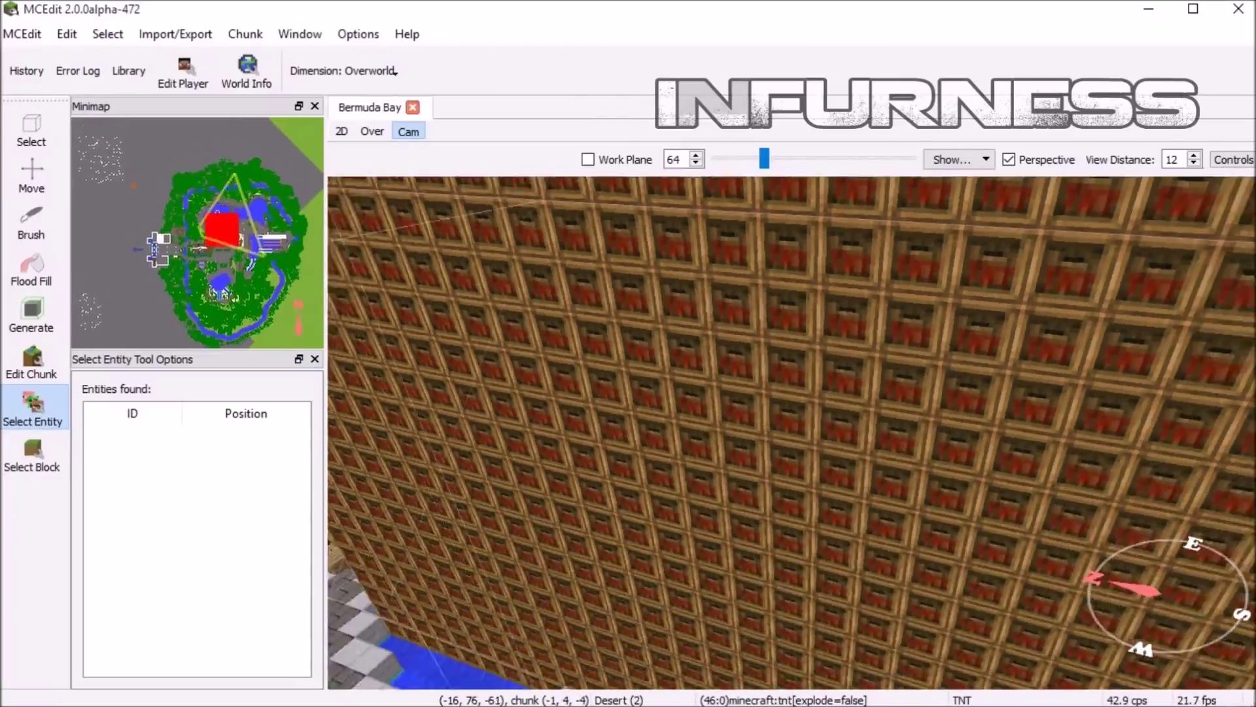
{"action": "key", "text": "s"}
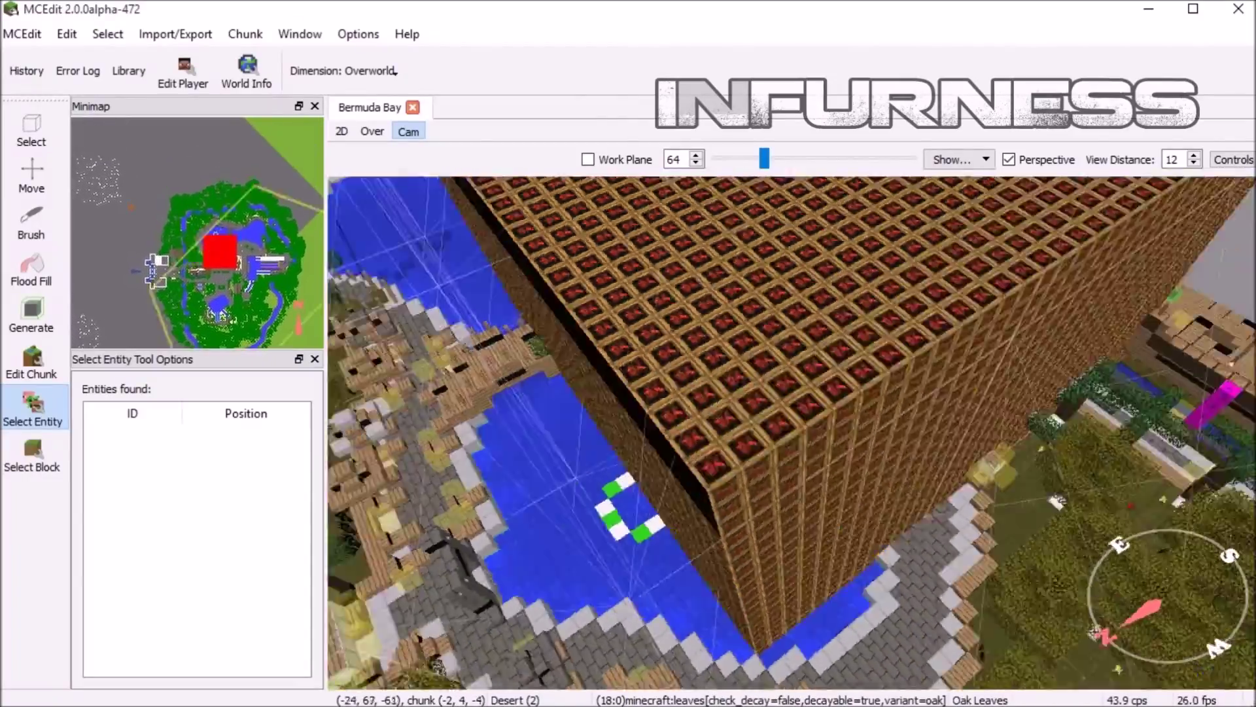
{"action": "key", "text": "w"}
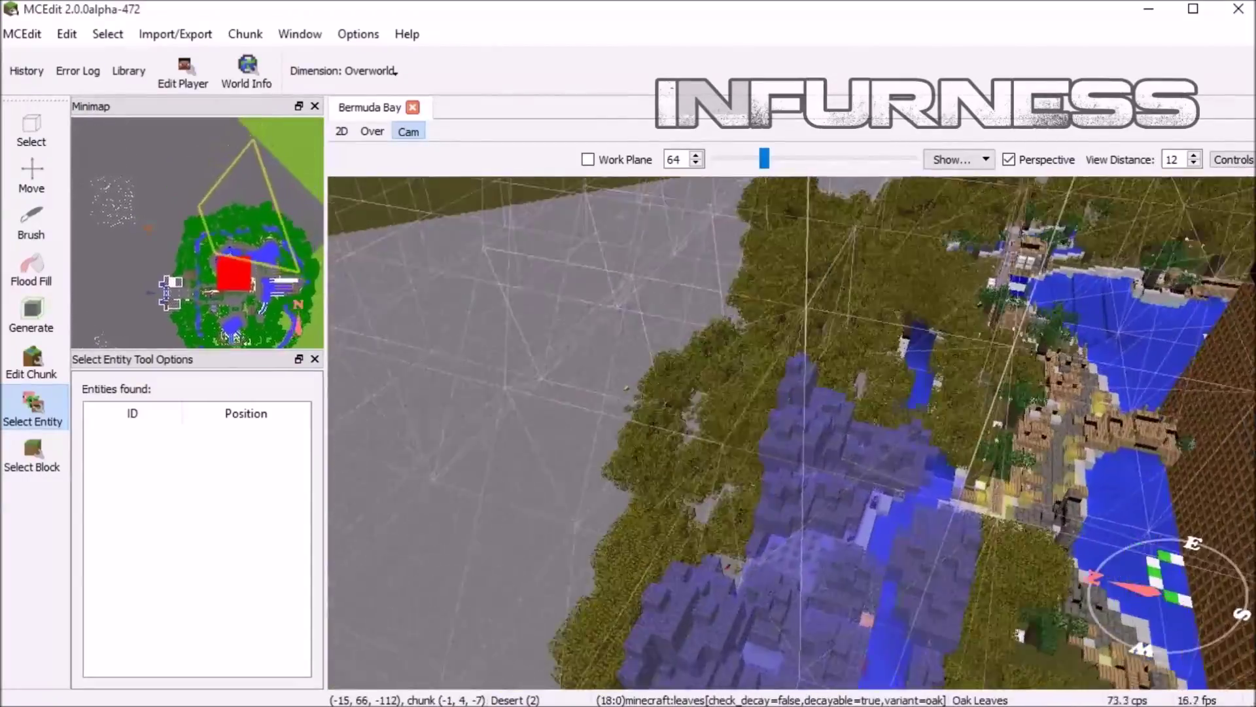
{"action": "key", "text": "s"}
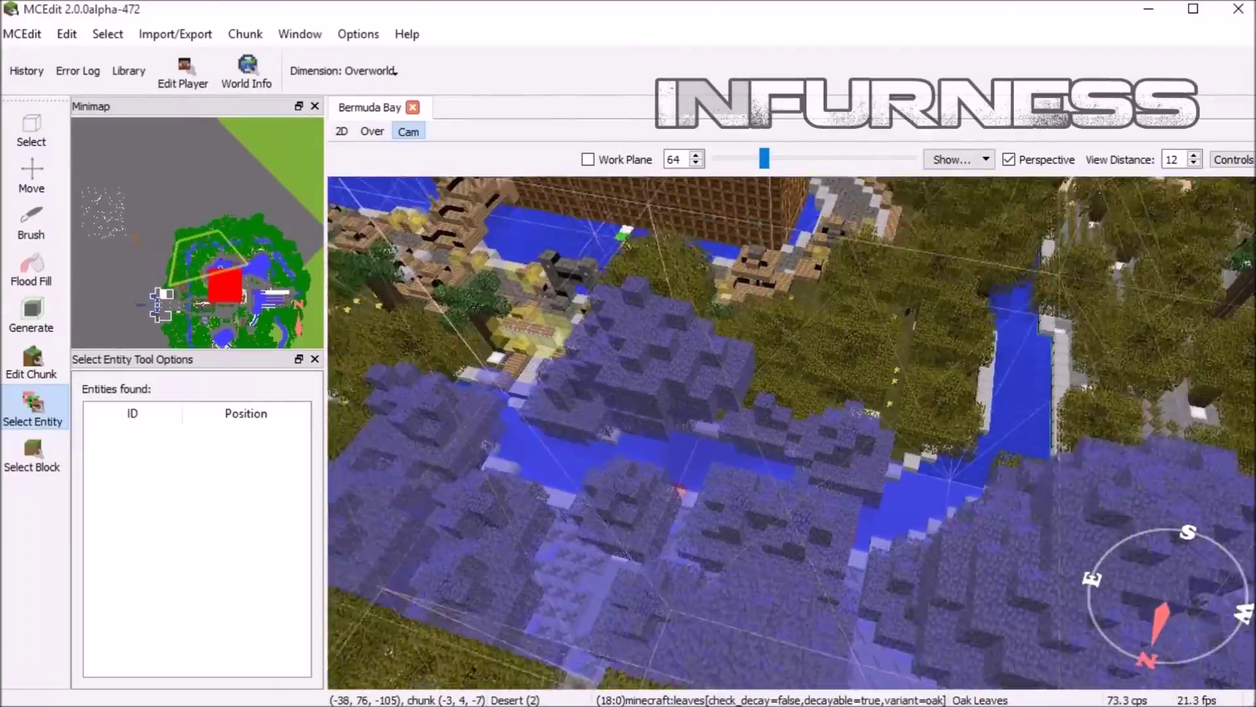
{"action": "key", "text": "w"}
{"action": "key", "text": "w"}
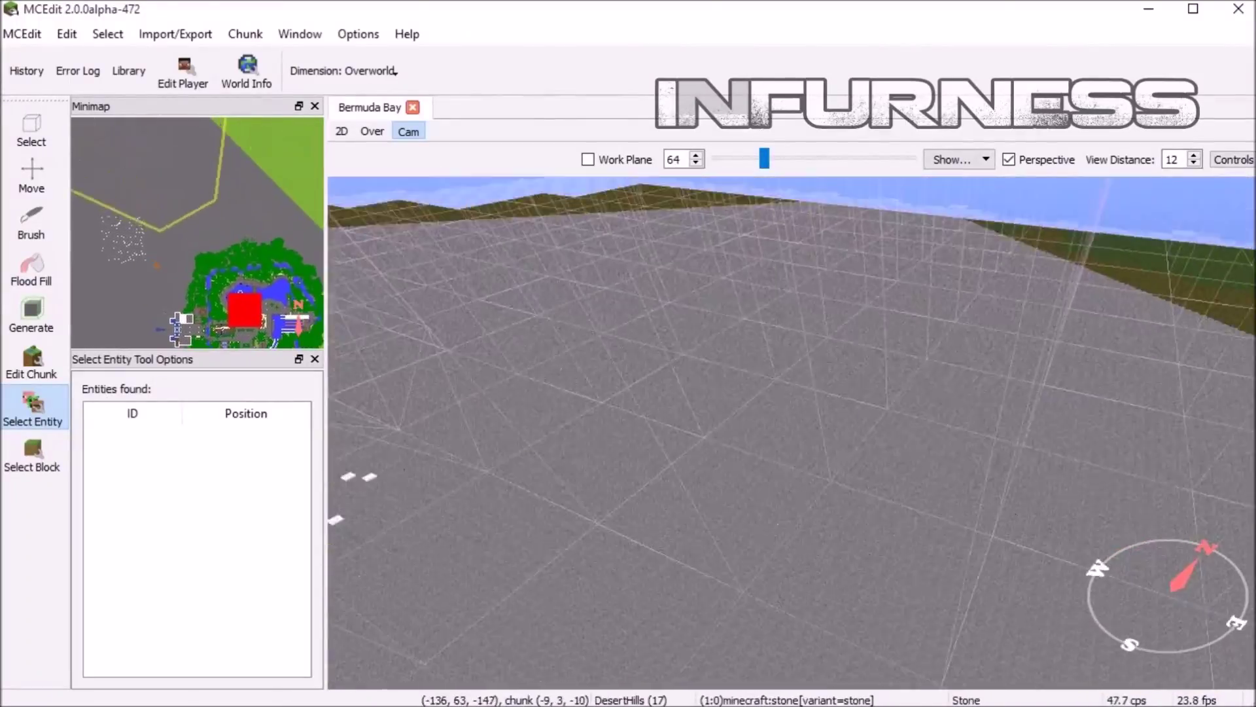
- Inspect the TileEntity NBT of a stone block beside the park with the Select Block tool, and close the inspector
{"action": "key", "text": "w"}
{"action": "key", "text": "w"}
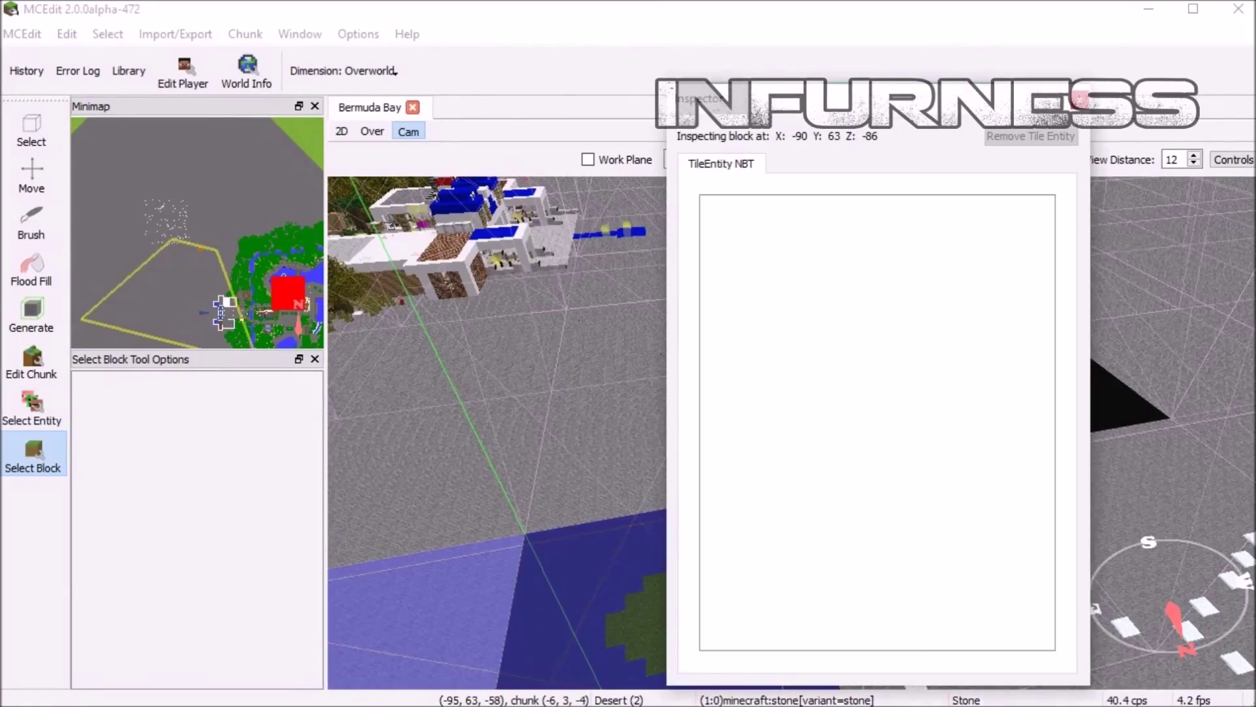
{"action": "left_click_drag", "start_coordinate": [877, 99], "coordinate": [931, 63]}
{"action": "mouse_move", "coordinate": [772, 62]}
{"action": "left_mouse_down"}
{"action": "mouse_move", "coordinate": [487, 107]}
{"action": "mouse_move", "coordinate": [731, 40]}
{"action": "mouse_move", "coordinate": [753, 63]}
{"action": "left_mouse_up"}
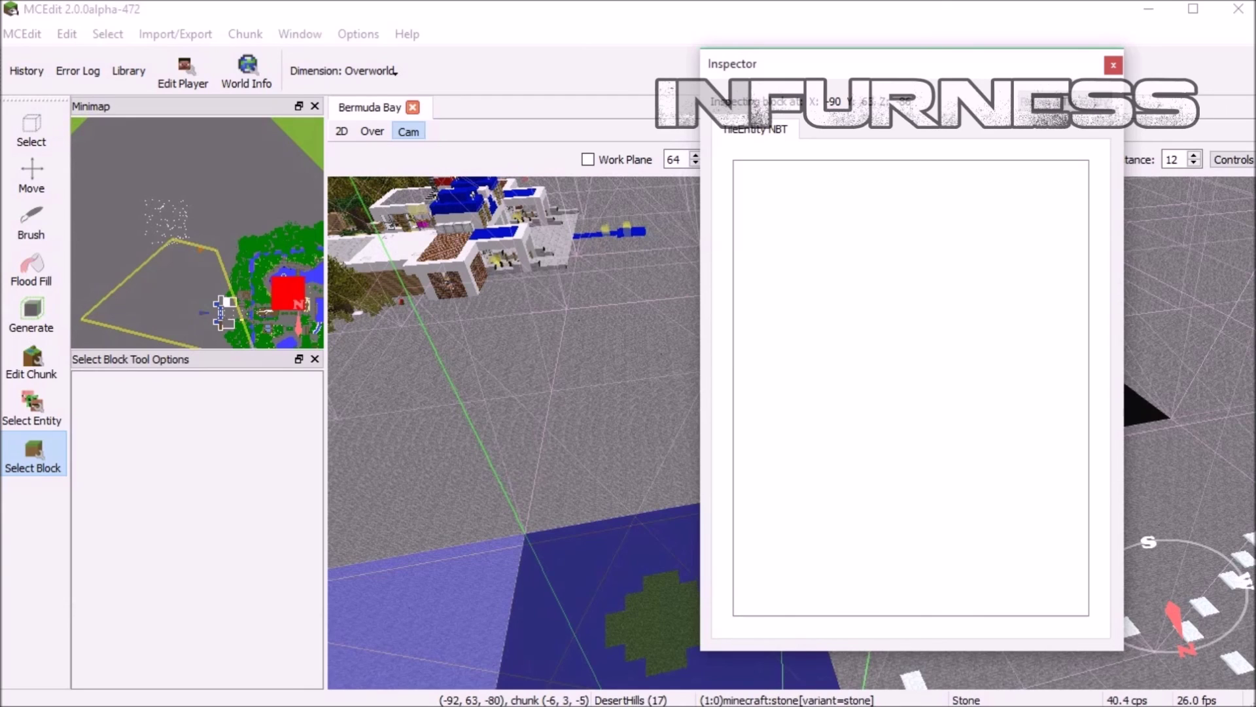
{"action": "left_click", "coordinate": [1114, 65]}
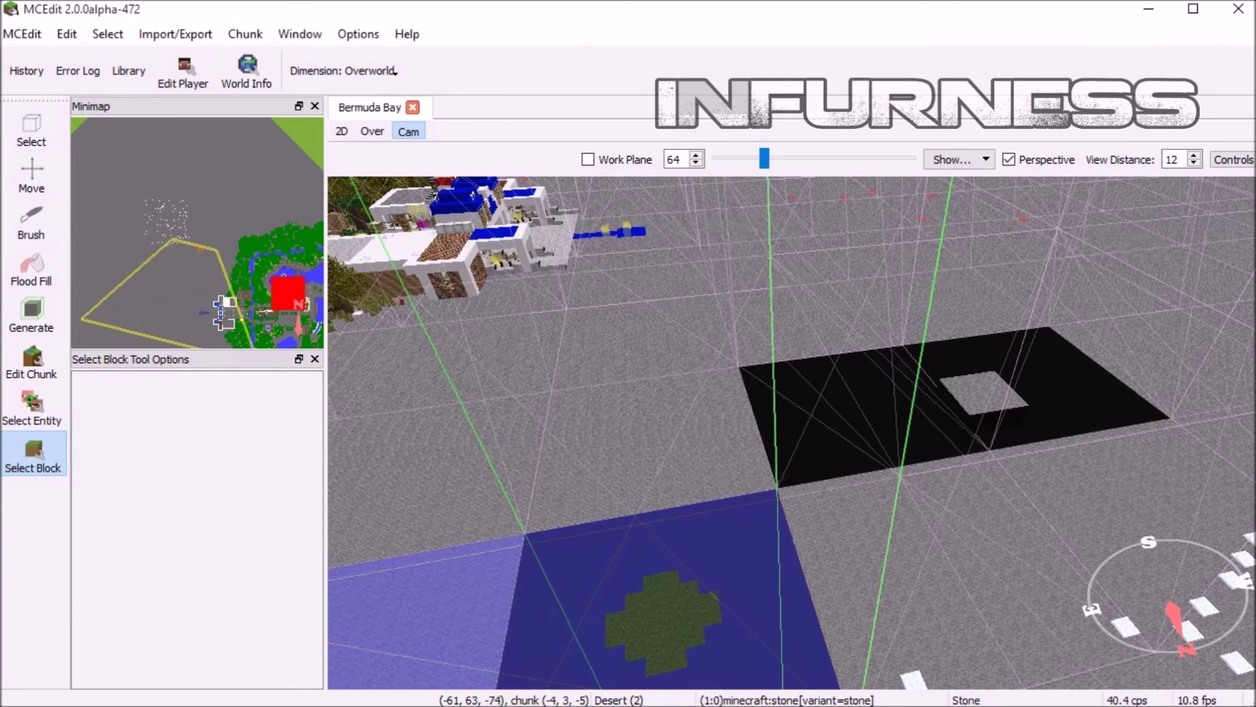
- Open the player editor and examine the single-player's properties, inventory slots and available item list
{"action": "left_click", "coordinate": [183, 72]}
{"action": "left_click", "coordinate": [768, 387]}
{"action": "left_click", "coordinate": [467, 114]}
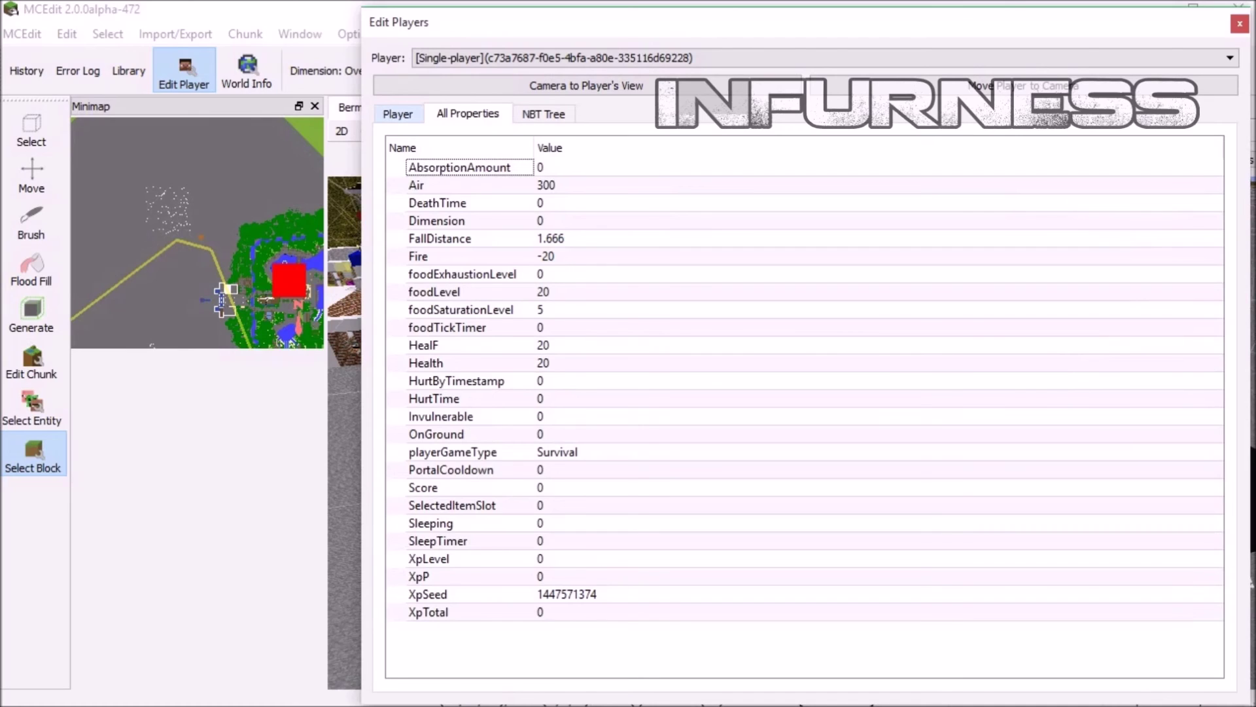
{"action": "left_click", "coordinate": [397, 114]}
{"action": "left_click", "coordinate": [442, 448]}
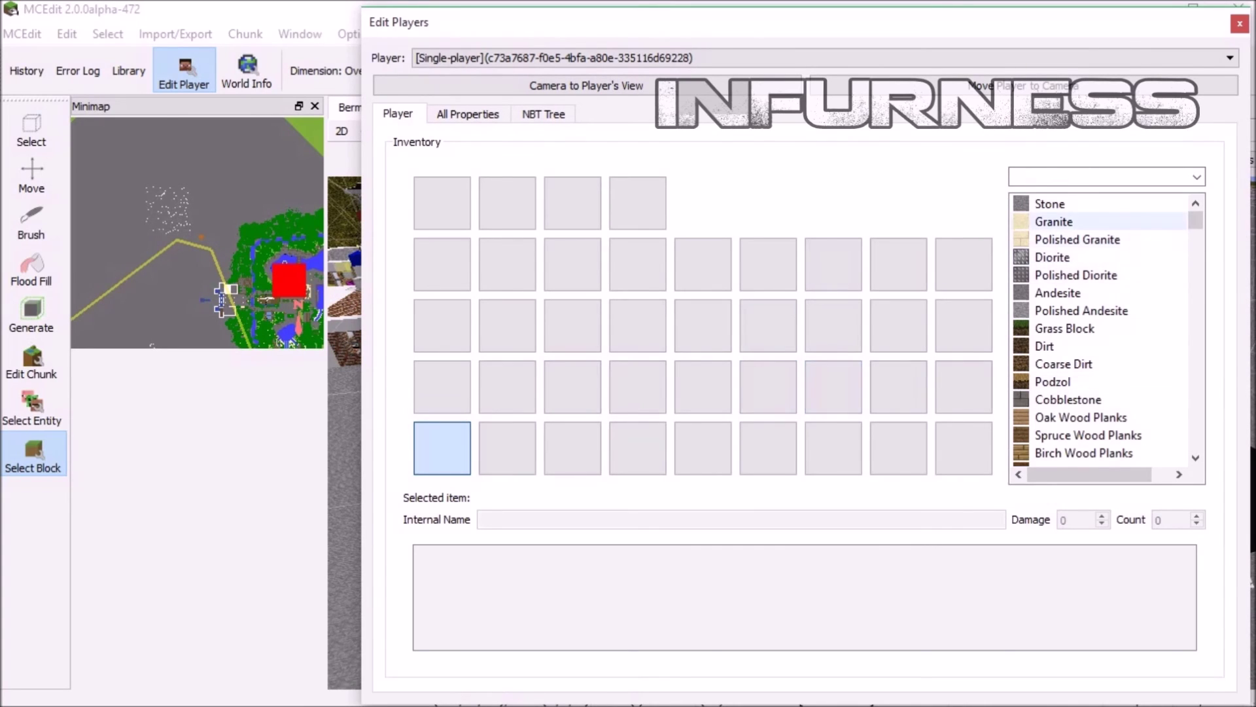
{"action": "left_click_drag", "start_coordinate": [1196, 221], "coordinate": [1196, 182]}
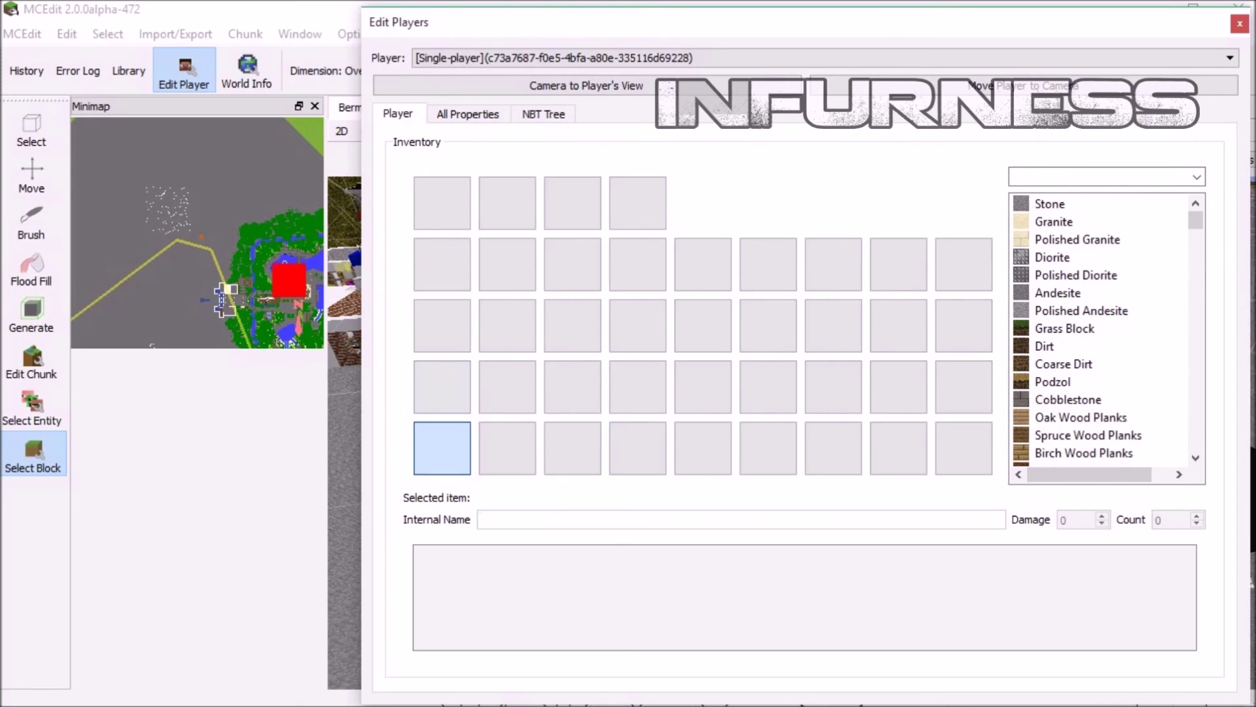
- Examine the player's full property list and NBT tree
{"action": "left_click", "coordinate": [467, 113]}
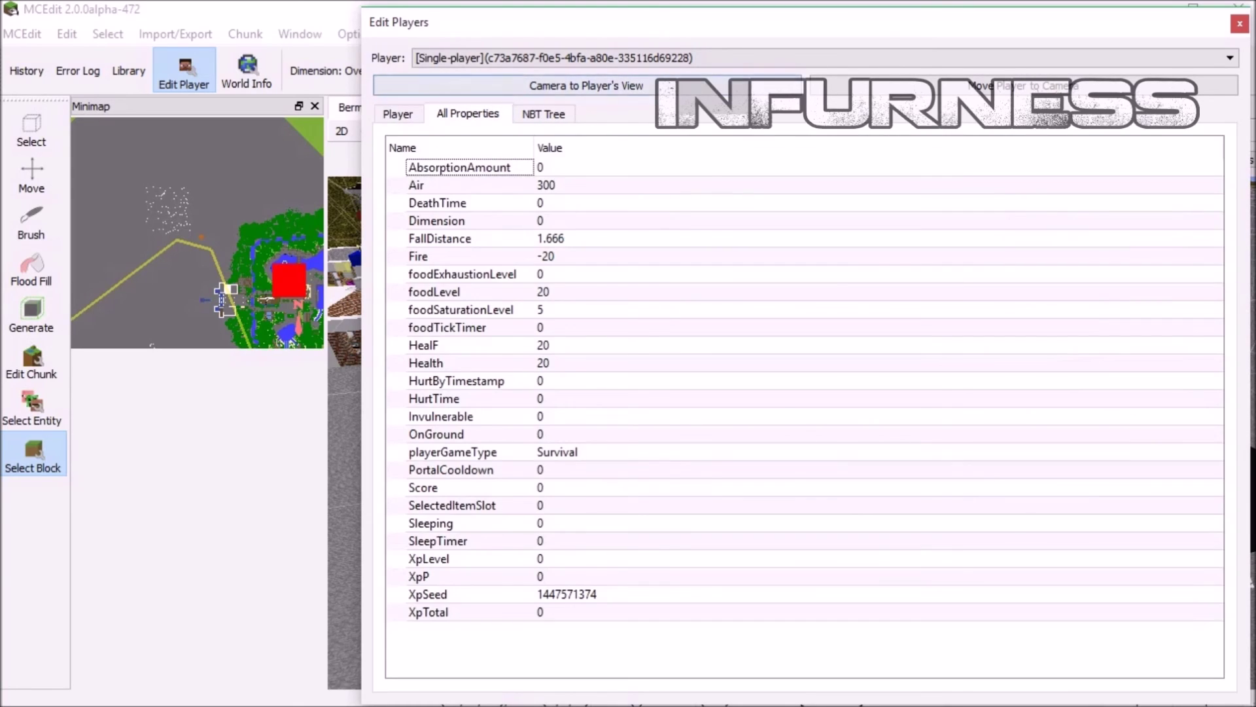
{"action": "left_click", "coordinate": [564, 114]}
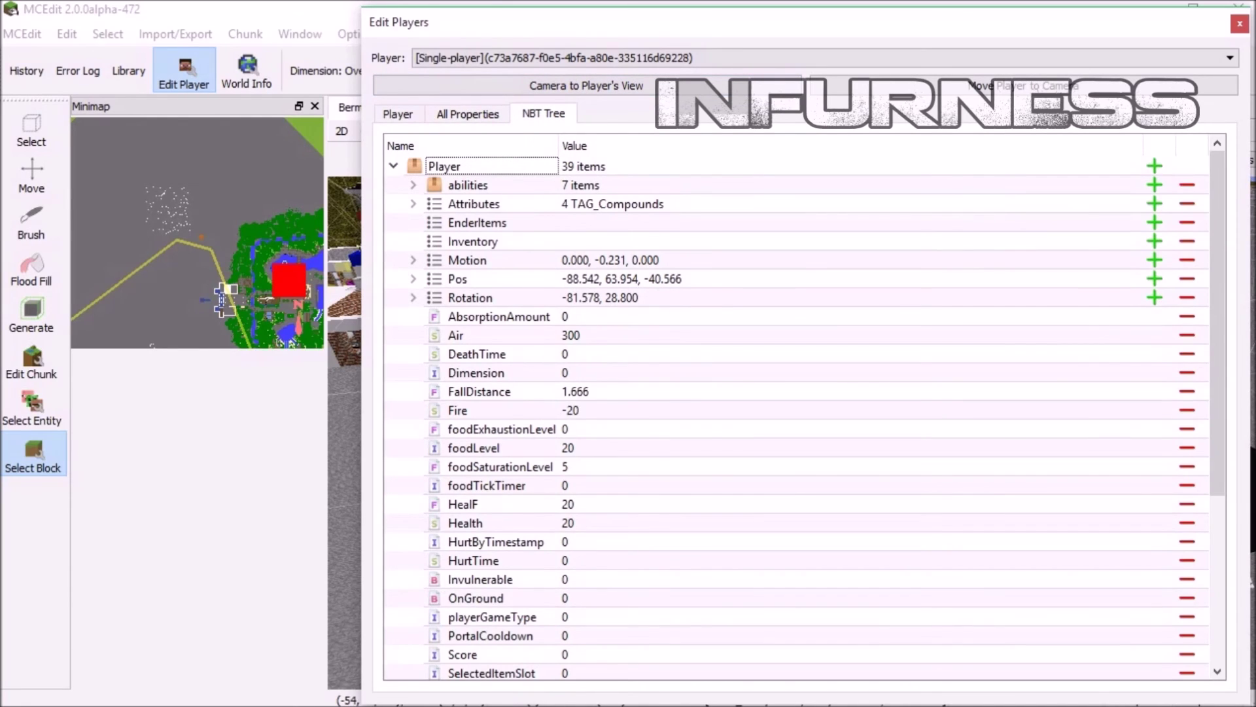
{"action": "scroll", "coordinate": [798, 405], "scroll_direction": "down", "scroll_amount": 5}
{"action": "scroll", "coordinate": [798, 406], "scroll_direction": "up", "scroll_amount": 5}
- Set the camera to the player's view, close the player editor and look around from there
{"action": "left_click", "coordinate": [1023, 85]}
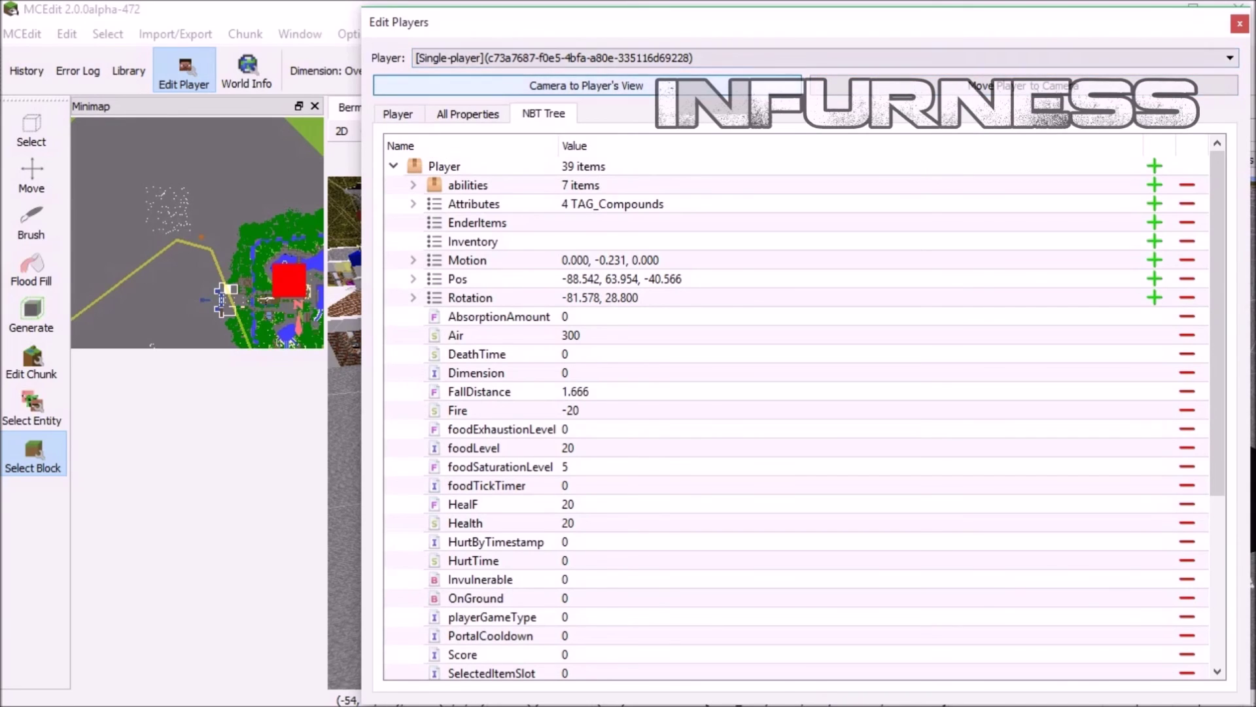
{"action": "left_click", "coordinate": [586, 85]}
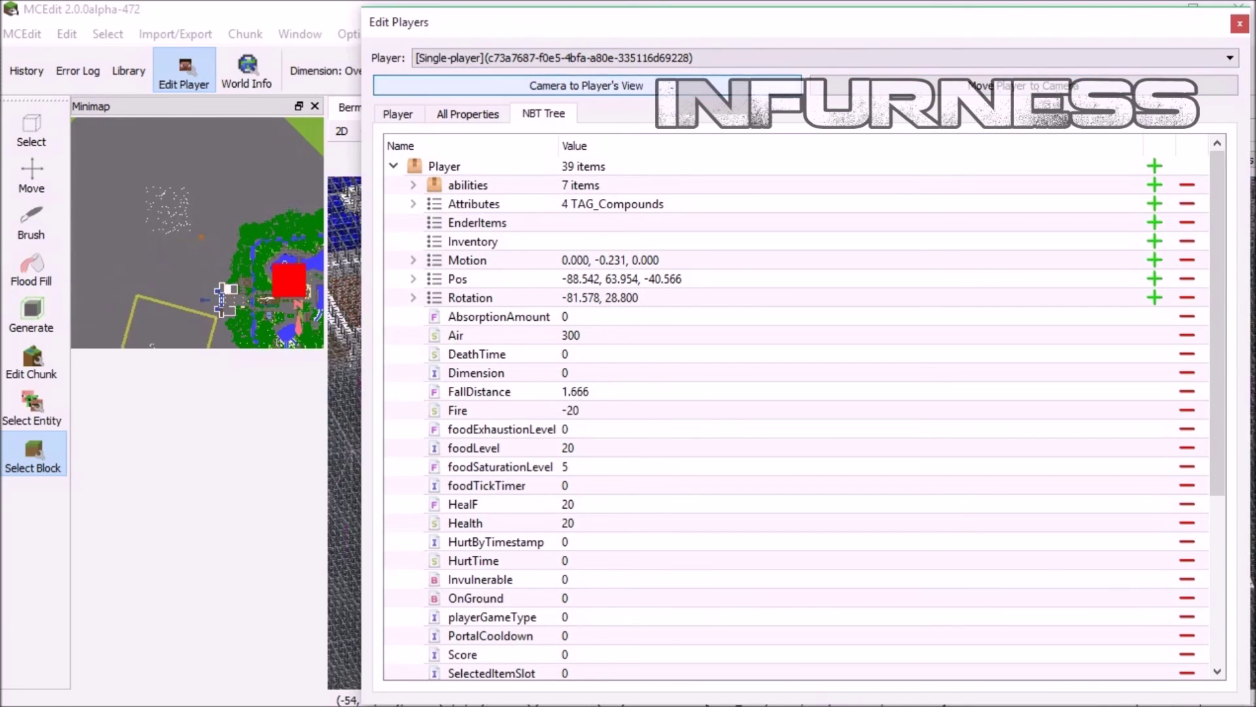
{"action": "left_click", "coordinate": [1240, 24]}
{"action": "right_click_drag", "start_coordinate": [792, 431], "coordinate": [726, 425]}
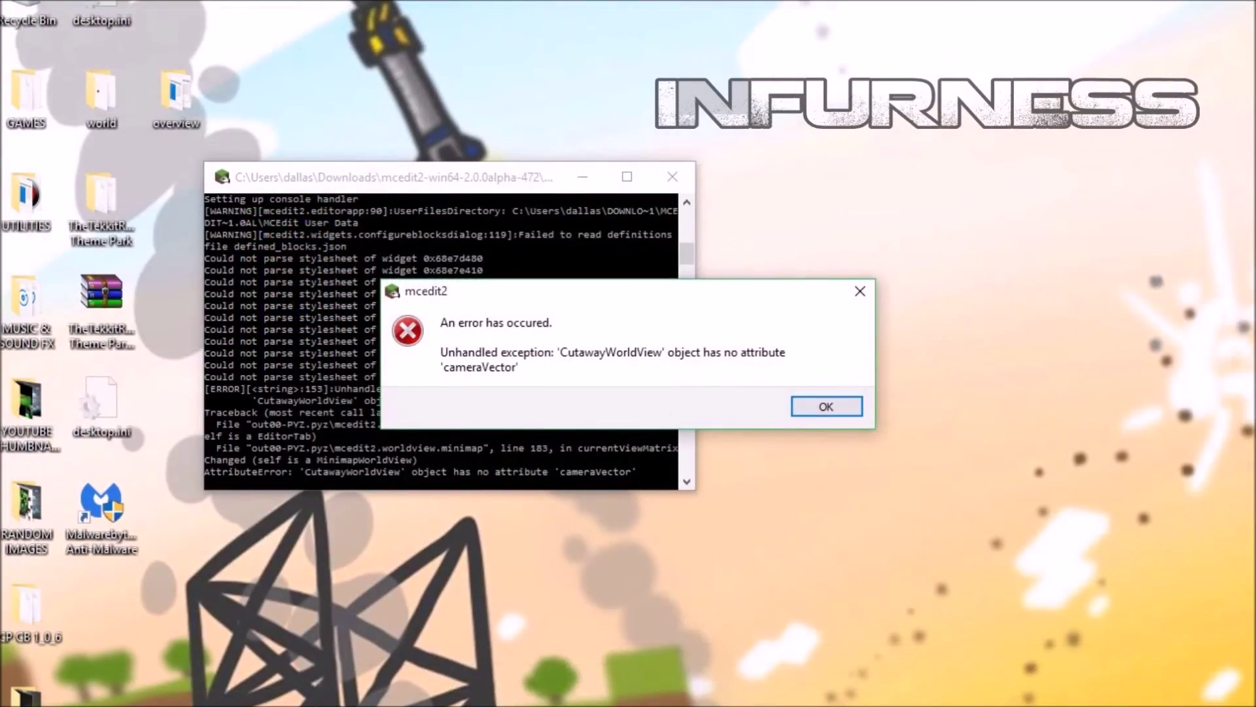
- Dismiss the error dialog and examine the park entrance, forest and surrounding grass in the reopened Bermuda Bay world
{"action": "key", "text": "Return"}
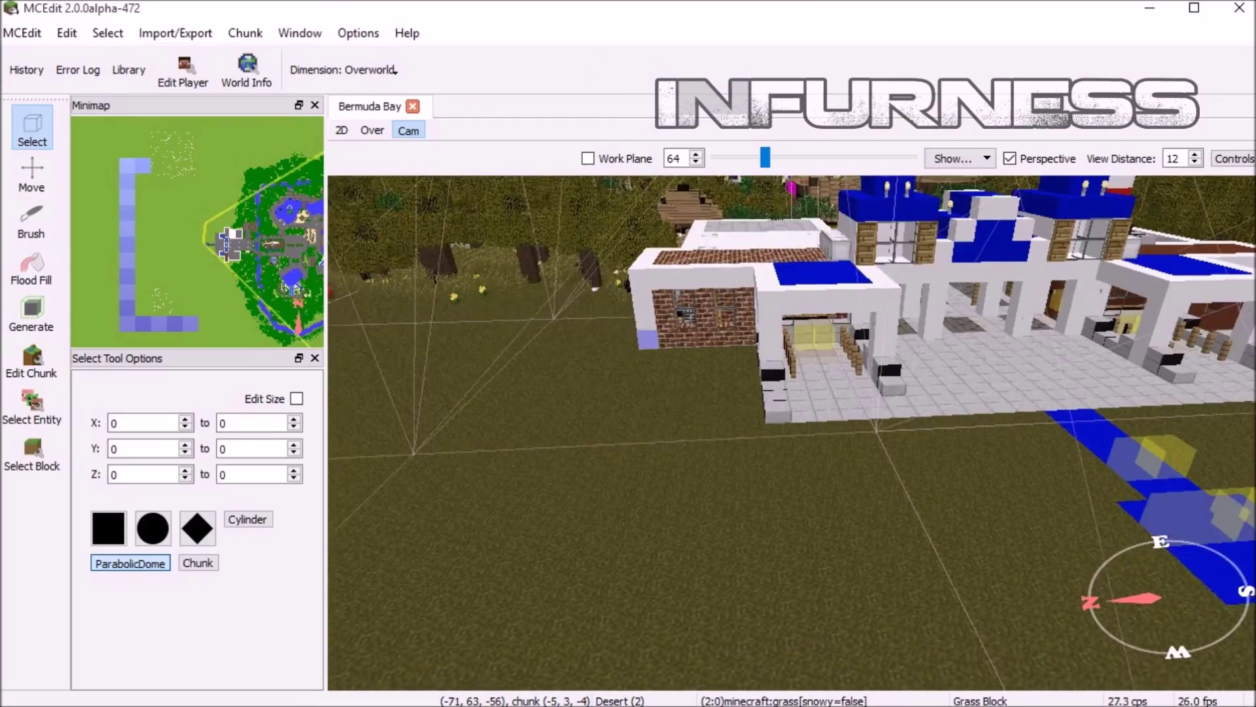
{"action": "key", "text": "s"}
{"action": "right_click_drag", "start_coordinate": [648, 338], "coordinate": [925, 378]}
{"action": "key", "text": "a"}
{"action": "key", "text": "a"}
{"action": "key", "text": "s"}
{"action": "key", "text": "w"}
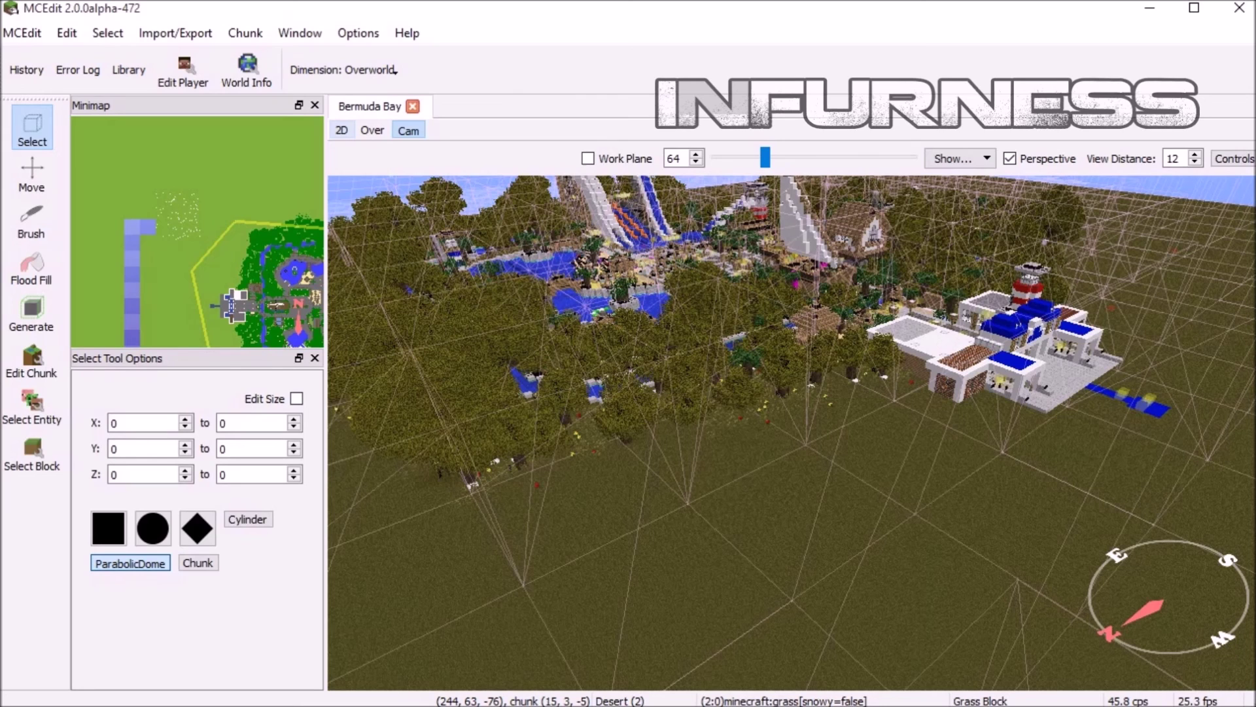
{"action": "right_click_drag", "start_coordinate": [720, 513], "coordinate": [498, 501]}
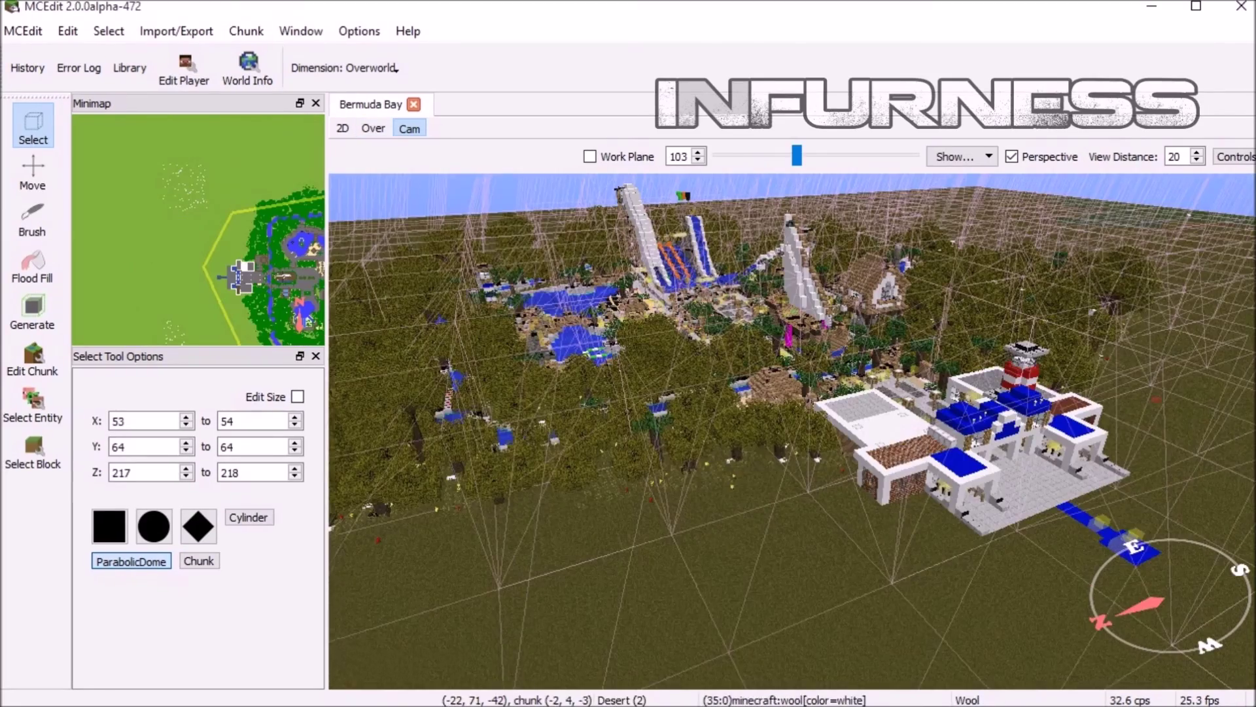
{"action": "key", "text": "w"}
{"action": "key", "text": "w"}
{"action": "right_click_drag", "start_coordinate": [550, 337], "coordinate": [631, 318]}
{"action": "key", "text": "s"}
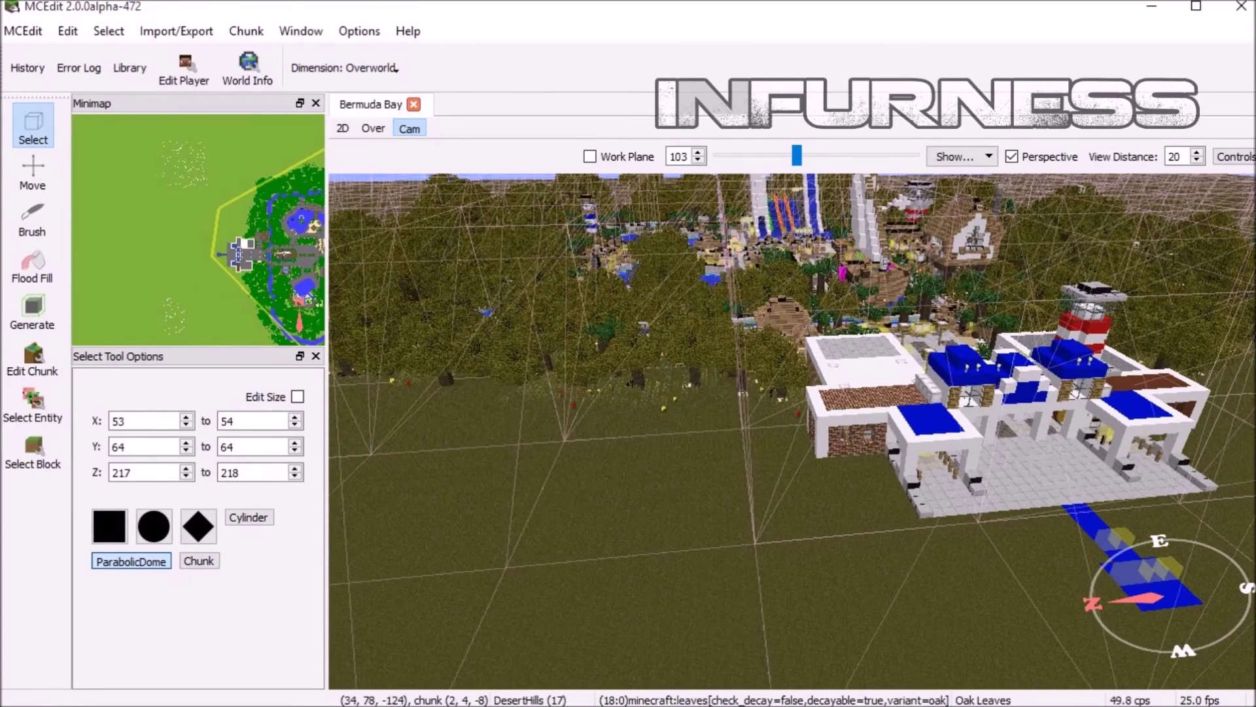
- Open the world info editor and switch the Locked and Hardcore options on and off again
{"action": "left_click", "coordinate": [249, 68]}
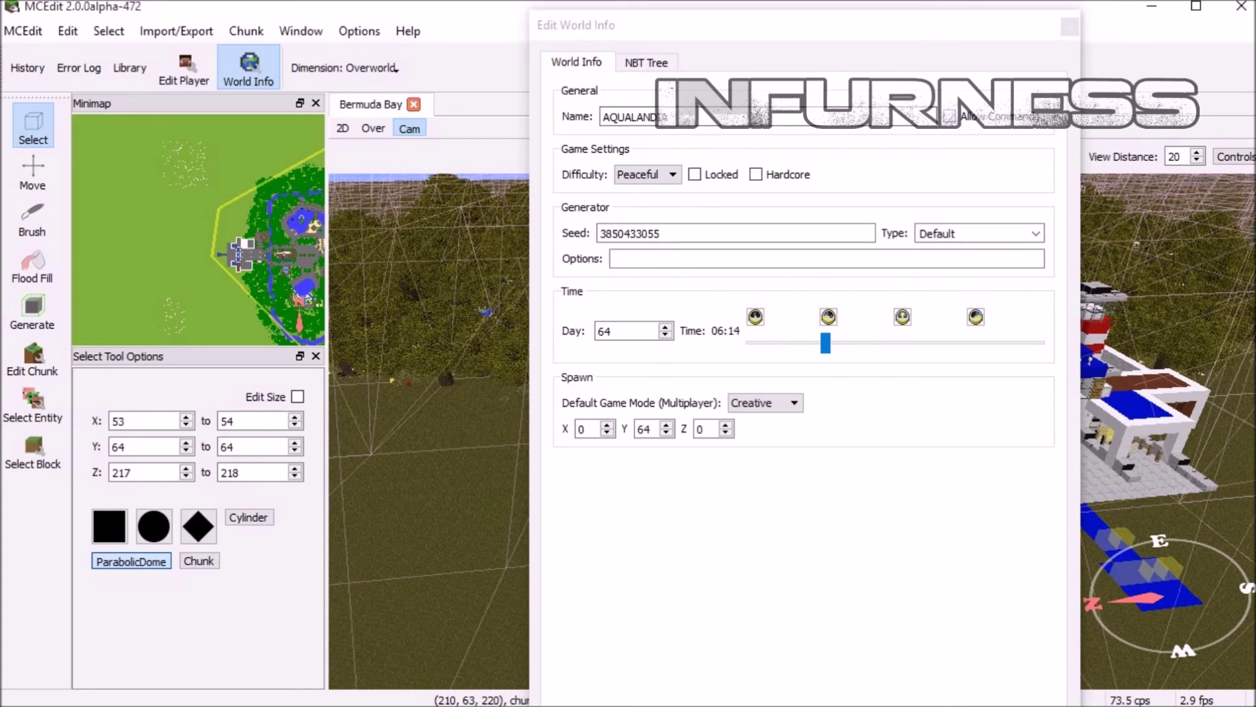
{"action": "left_click", "coordinate": [949, 116]}
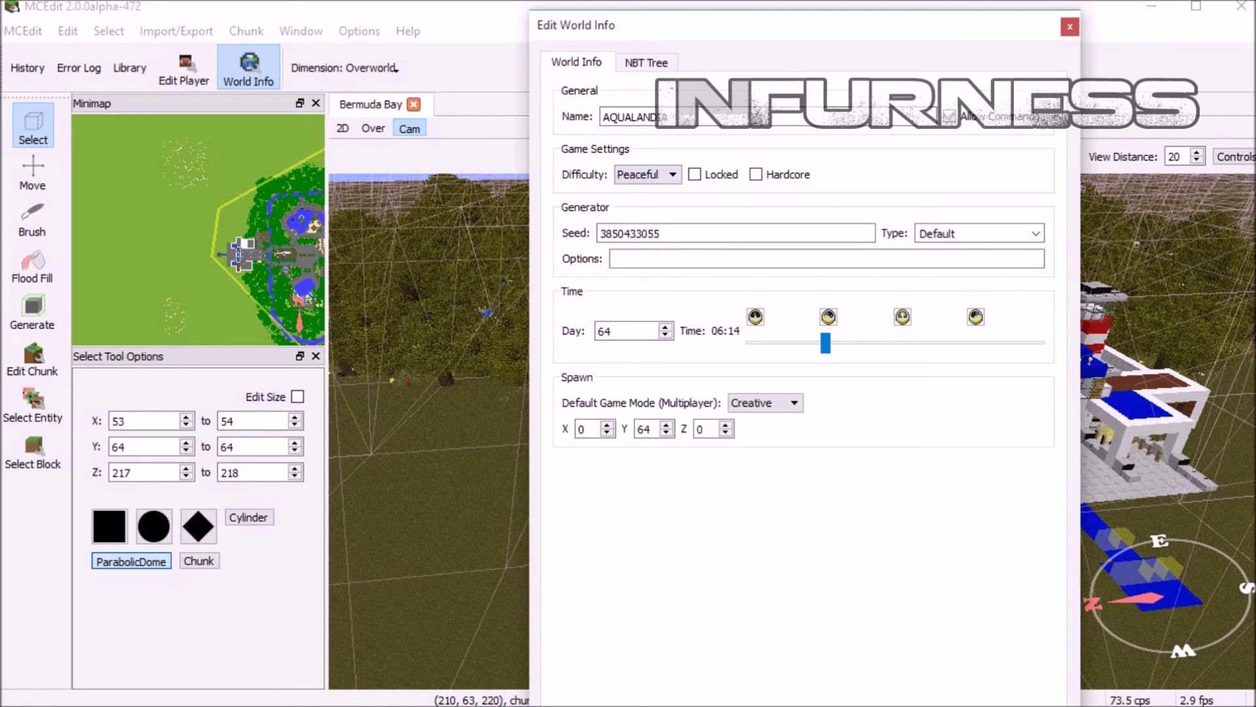
{"action": "left_click", "coordinate": [695, 175]}
{"action": "left_click", "coordinate": [695, 174]}
{"action": "left_click", "coordinate": [756, 175]}
{"action": "left_click", "coordinate": [756, 175]}
- Set the world time to 08:32, and switch the default multiplayer game mode to Survival and back to Creative
{"action": "mouse_move", "coordinate": [826, 343]}
{"action": "left_mouse_down"}
{"action": "mouse_move", "coordinate": [880, 343]}
{"action": "mouse_move", "coordinate": [853, 343]}
{"action": "left_mouse_up"}
{"action": "left_click", "coordinate": [764, 402]}
{"action": "left_click", "coordinate": [759, 415]}
{"action": "left_click", "coordinate": [764, 403]}
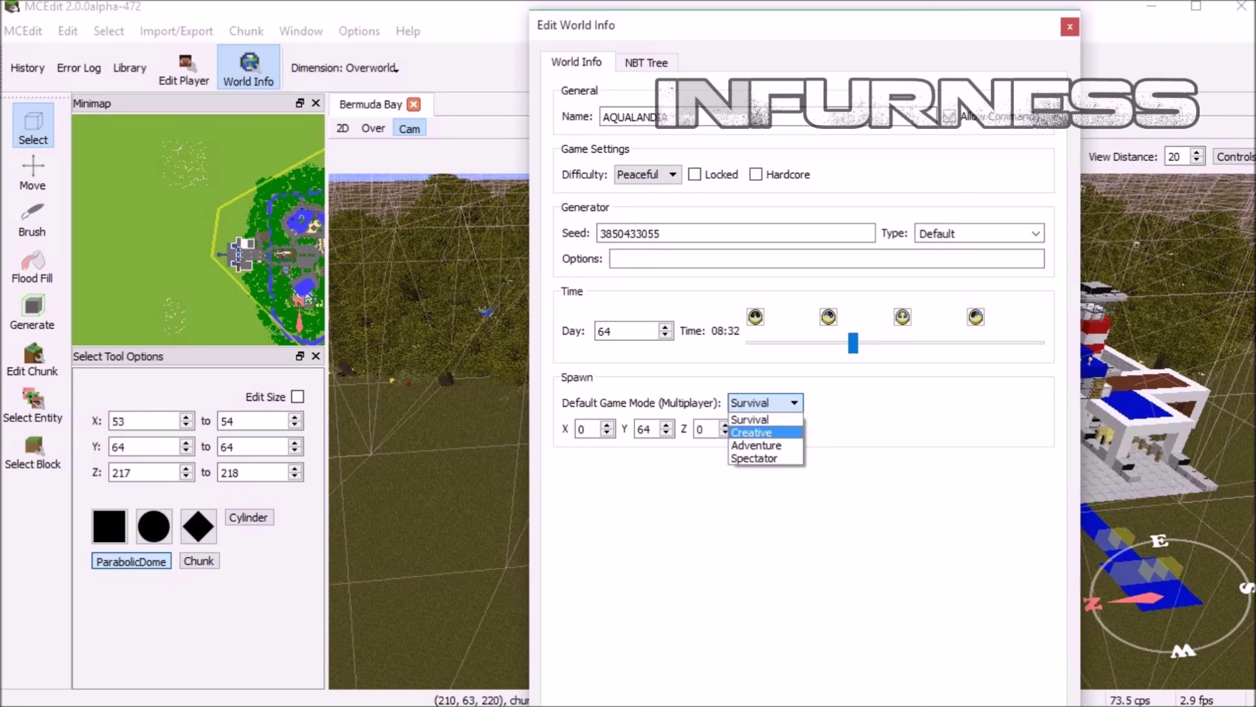
{"action": "left_click", "coordinate": [753, 432]}
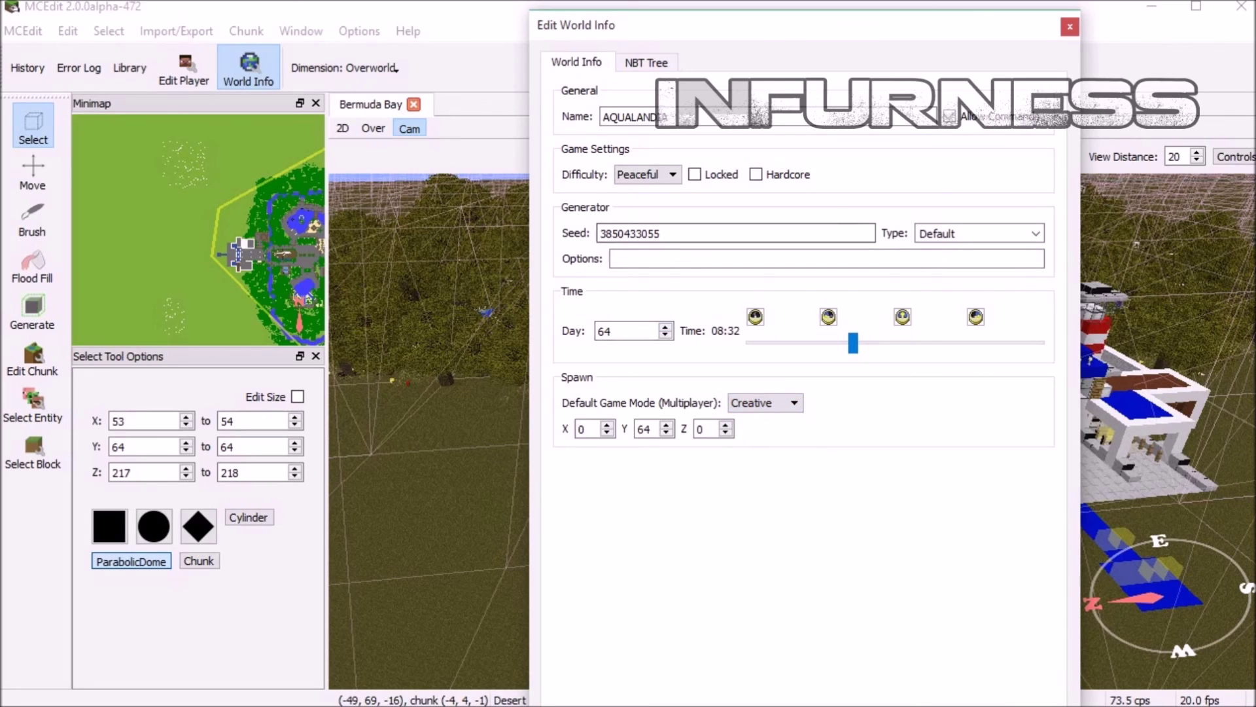
- Examine the world's generator options, generator types and difficulty choices
{"action": "left_click", "coordinate": [720, 259]}
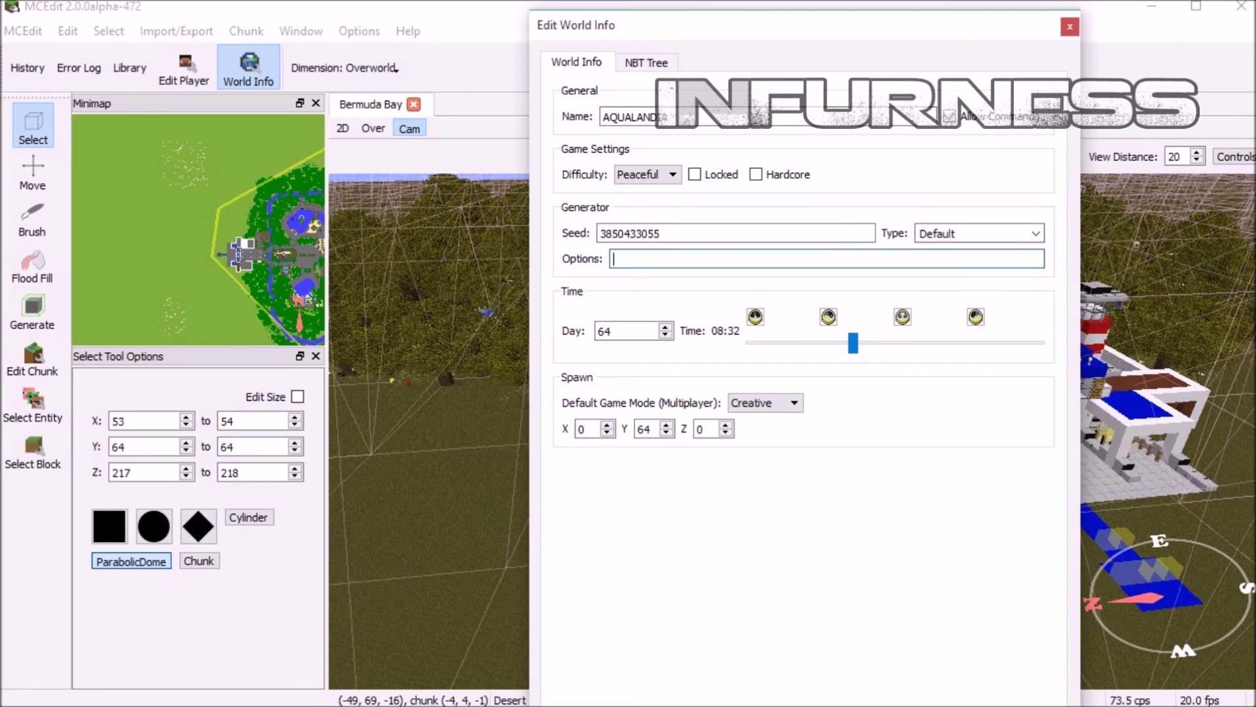
{"action": "left_click", "coordinate": [1036, 233]}
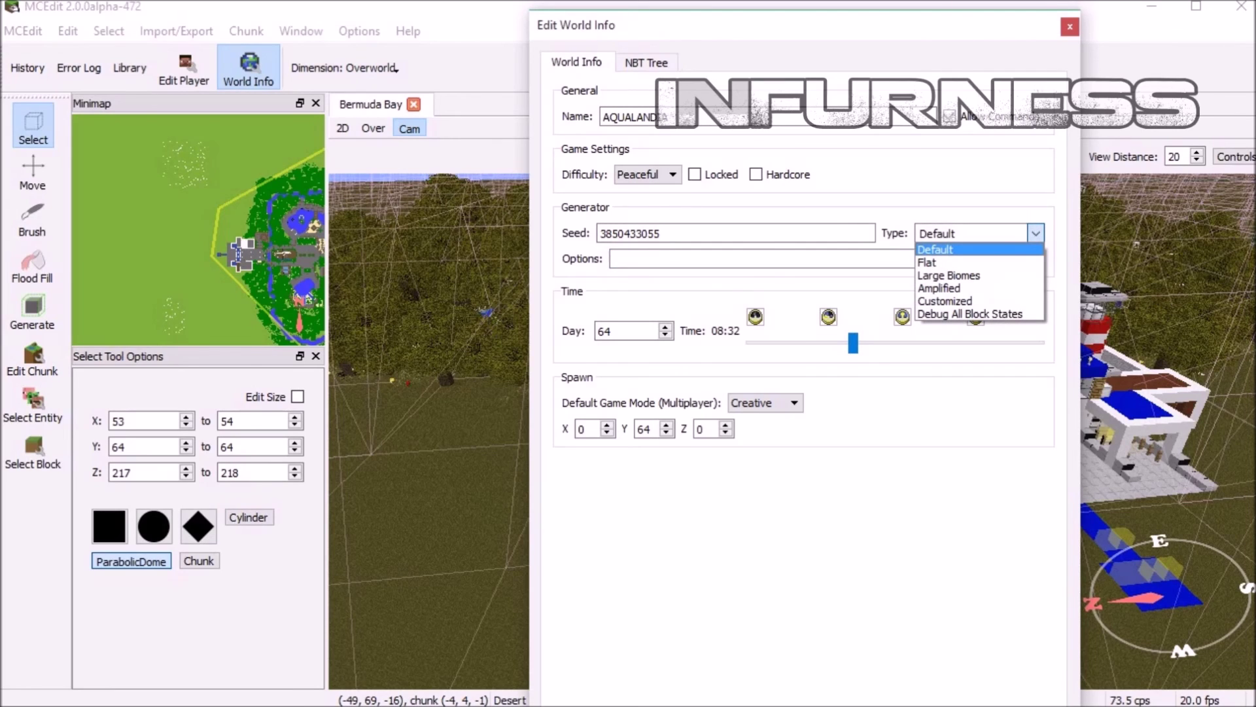
{"action": "left_click", "coordinate": [1035, 233]}
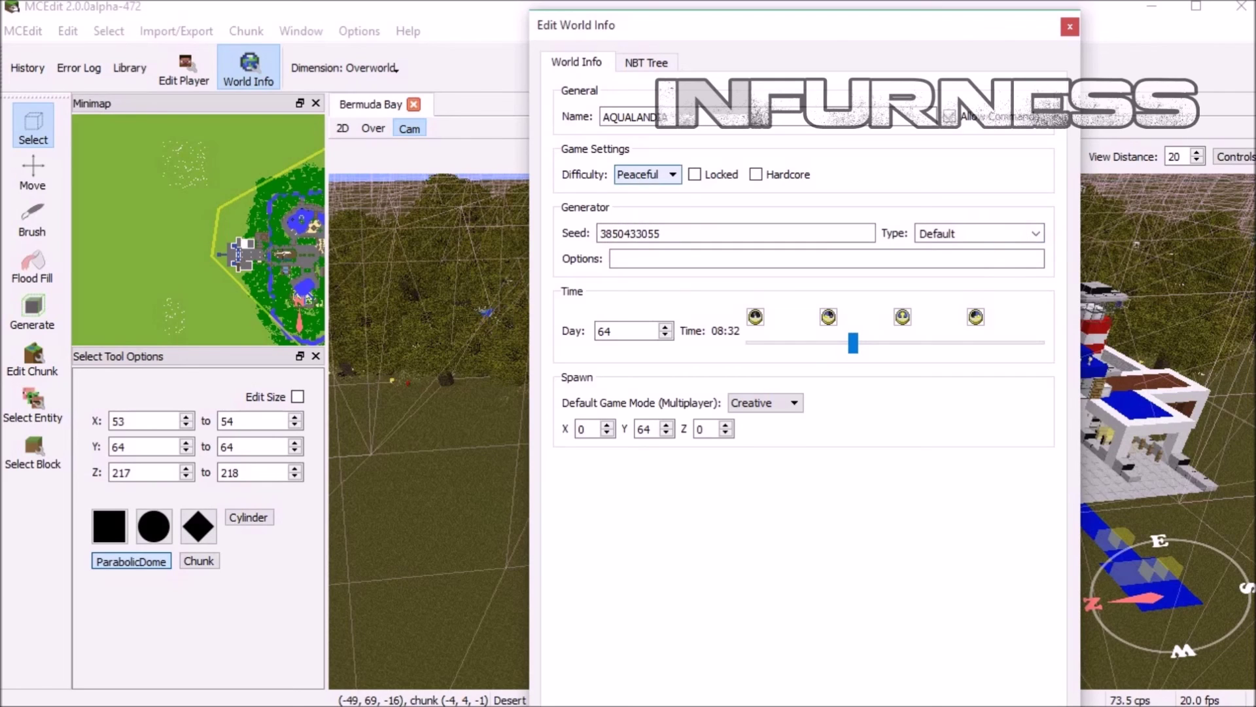
{"action": "left_click", "coordinate": [662, 175]}
{"action": "left_click", "coordinate": [662, 174]}
- Examine the world's NBT tree, including its game rules and border data, and close the world info editor
{"action": "left_click", "coordinate": [670, 61]}
{"action": "scroll", "coordinate": [795, 392], "scroll_direction": "down", "scroll_amount": 2}
{"action": "scroll", "coordinate": [795, 392], "scroll_direction": "up", "scroll_amount": 2}
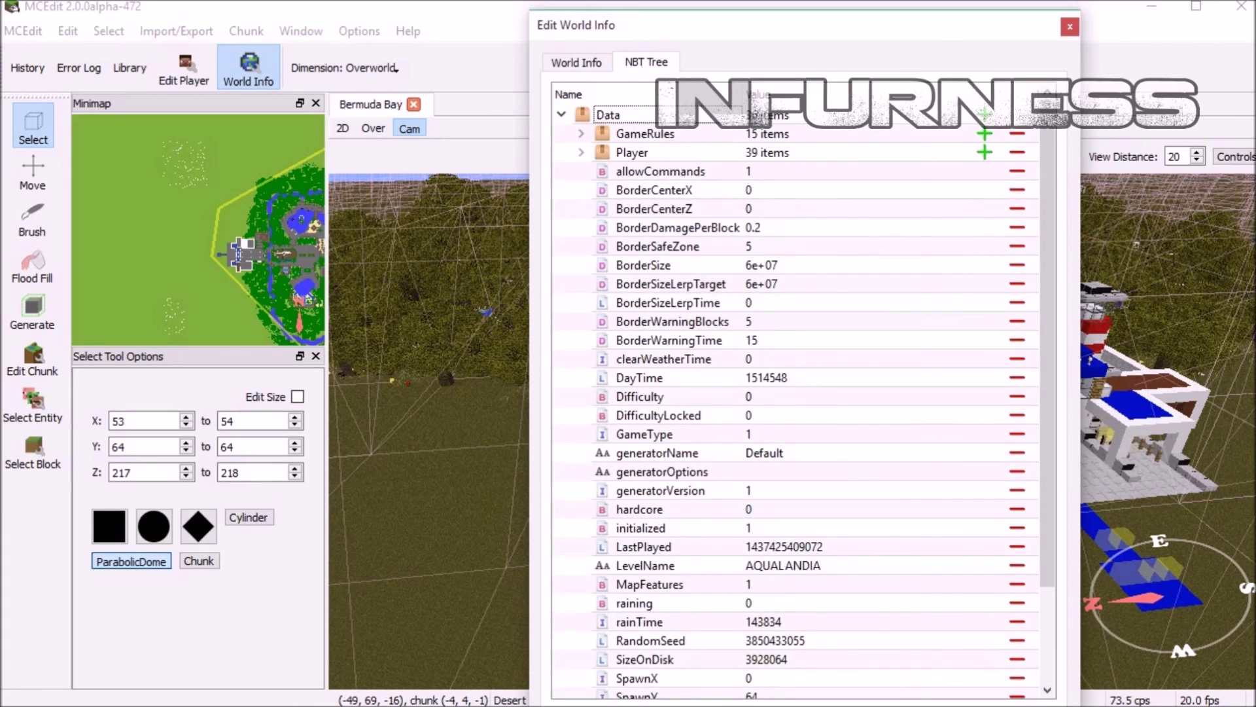
{"action": "left_click", "coordinate": [1069, 27]}
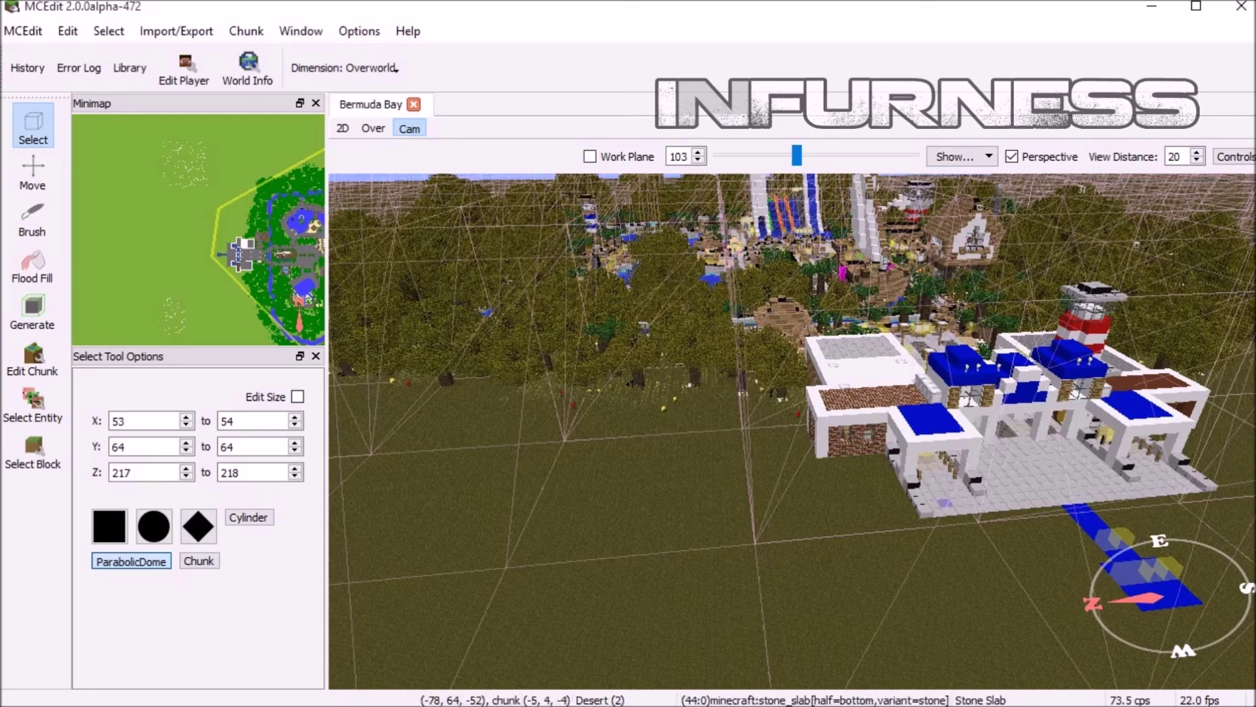
{"action": "right_click_drag", "start_coordinate": [871, 464], "coordinate": [1141, 403]}
{"action": "right_click_drag", "start_coordinate": [1230, 406], "coordinate": [803, 255]}
{"action": "key", "text": "j"}
{"action": "key", "text": "k"}
{"action": "right_click_drag", "start_coordinate": [655, 327], "coordinate": [615, 333]}
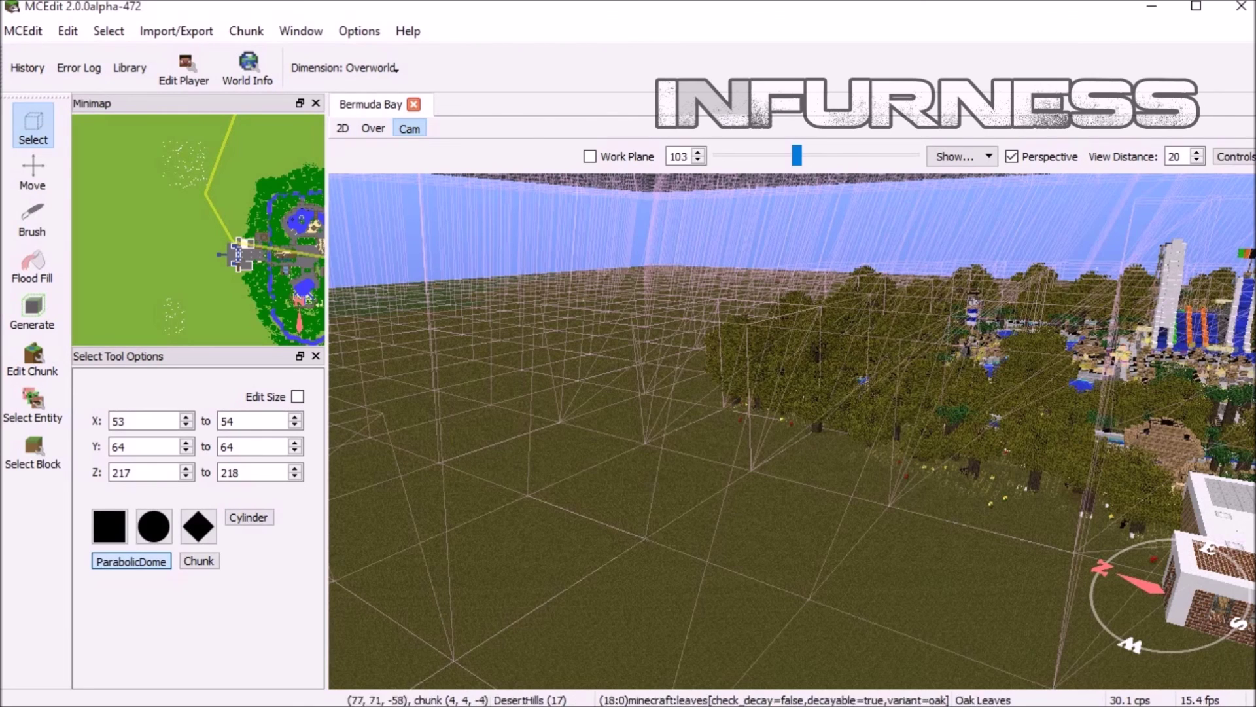
- Examine the available editing, selection, world file, chunk and help commands
{"action": "left_click", "coordinate": [68, 31]}
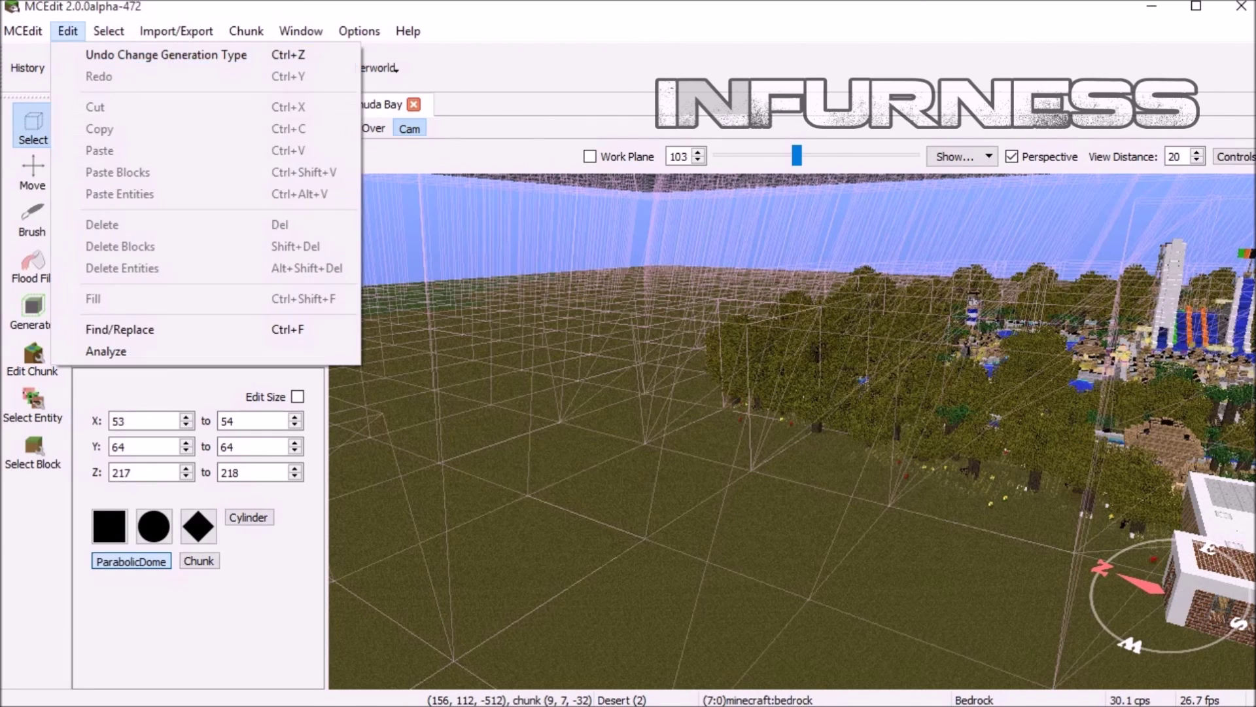
{"action": "left_click", "coordinate": [68, 31]}
{"action": "left_click", "coordinate": [108, 30]}
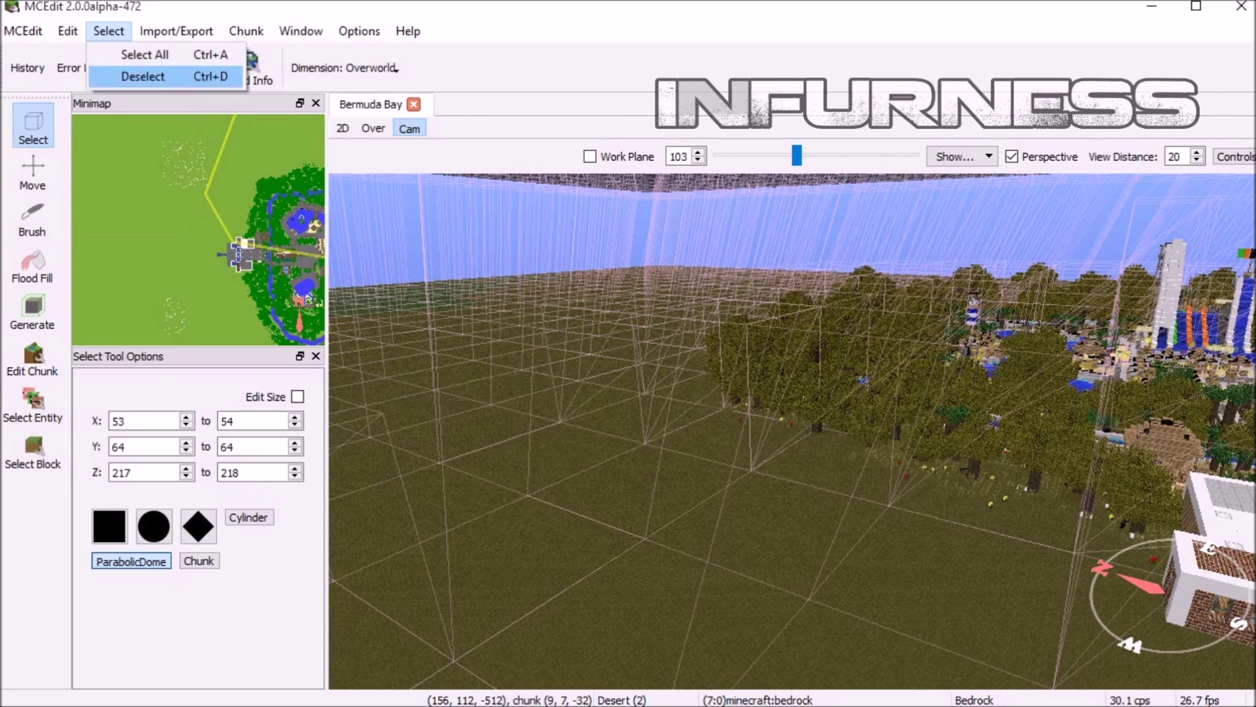
{"action": "mouse_move", "coordinate": [23, 30]}
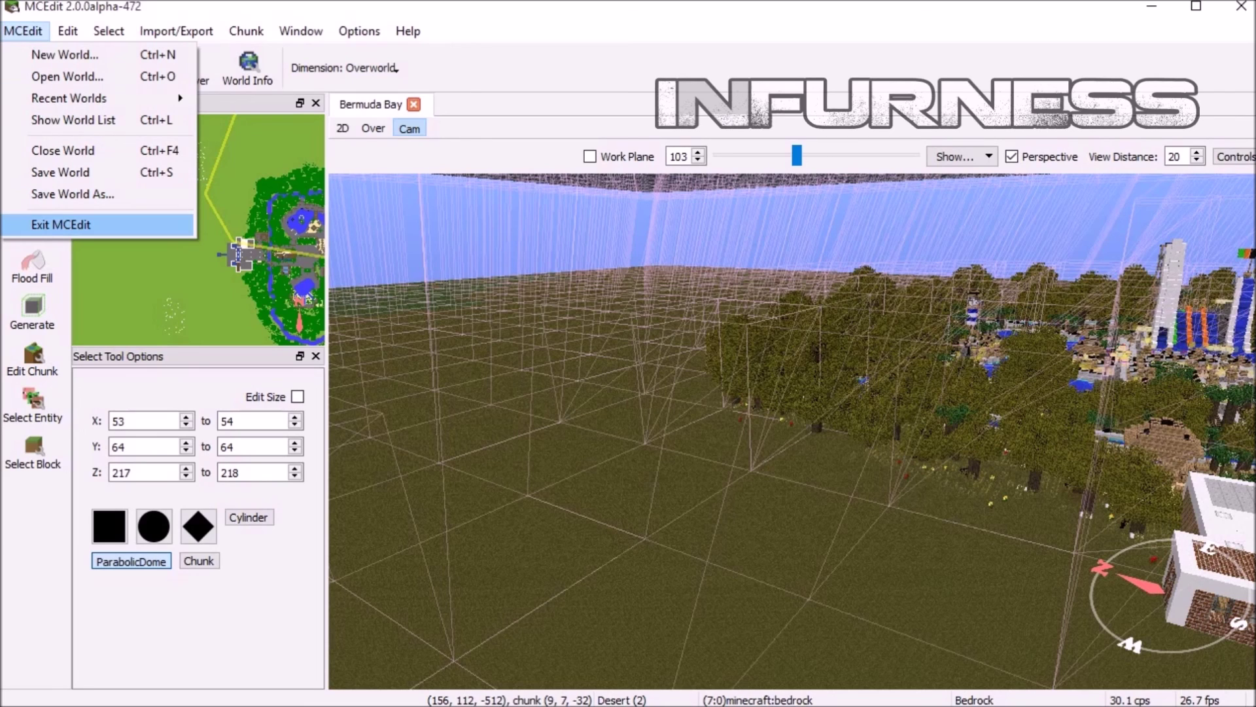
{"action": "mouse_move", "coordinate": [68, 31]}
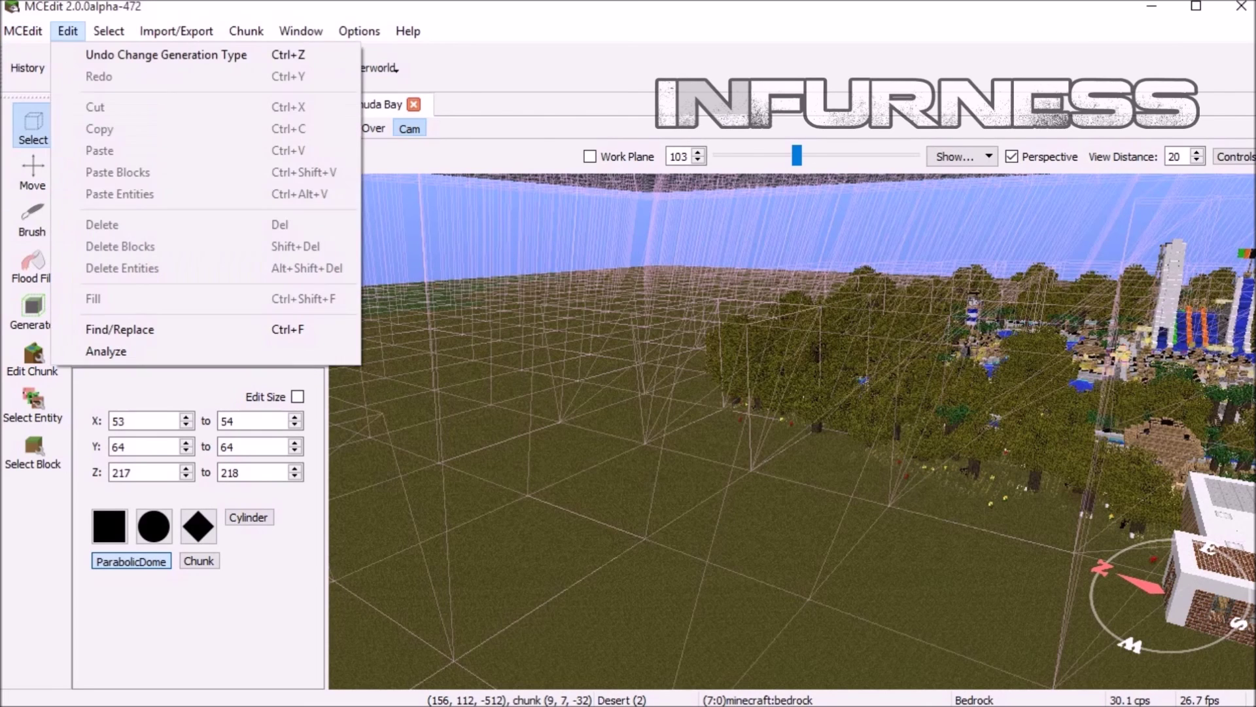
{"action": "mouse_move", "coordinate": [246, 31]}
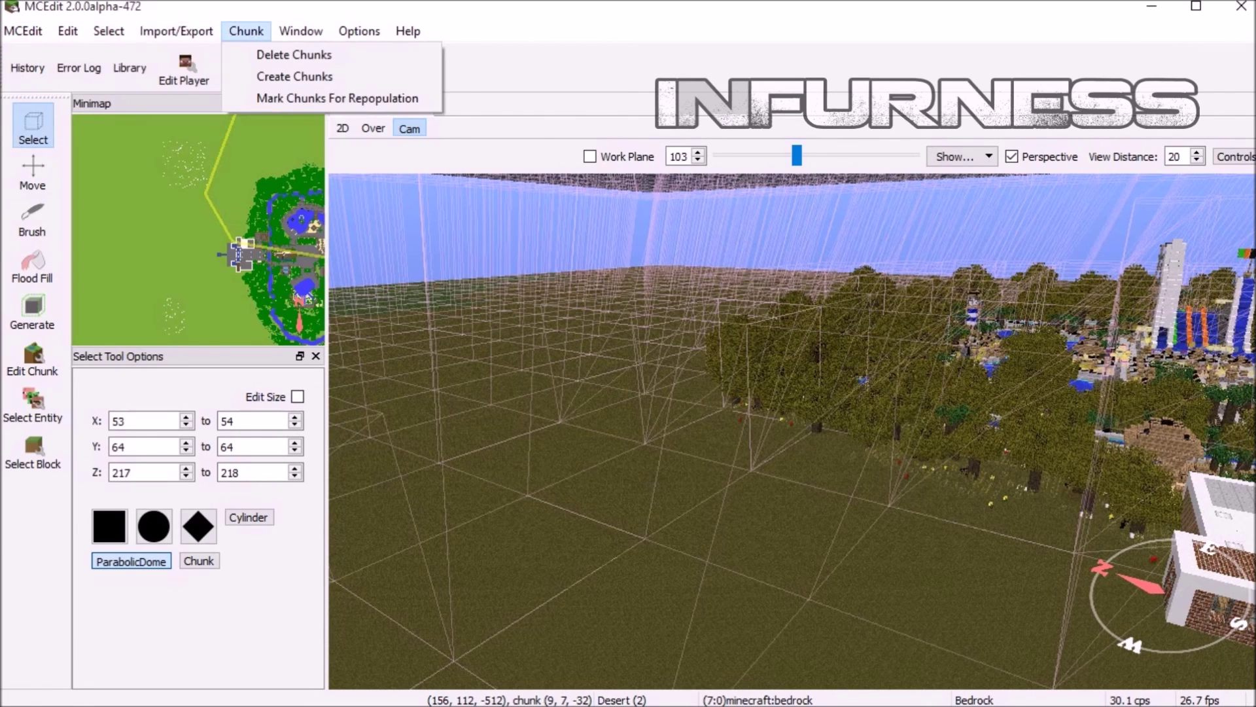
{"action": "key", "text": "Right"}
{"action": "key", "text": "Right"}
{"action": "key", "text": "Right"}
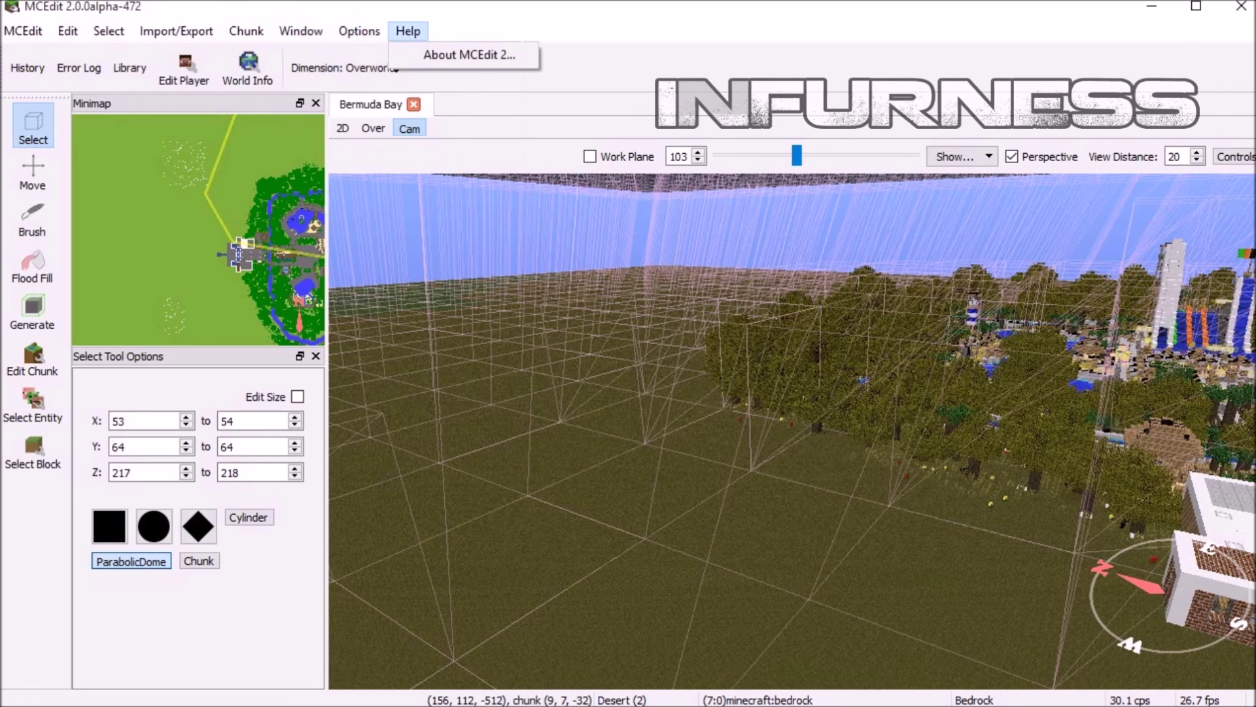
- Open the import dialog at the schematics folder and close it without importing anything
{"action": "key", "text": "Left"}
{"action": "key", "text": "Left"}
{"action": "key", "text": "Left"}
{"action": "key", "text": "Left"}
{"action": "key", "text": "Down"}
{"action": "key", "text": "Down"}
{"action": "key", "text": "Return"}
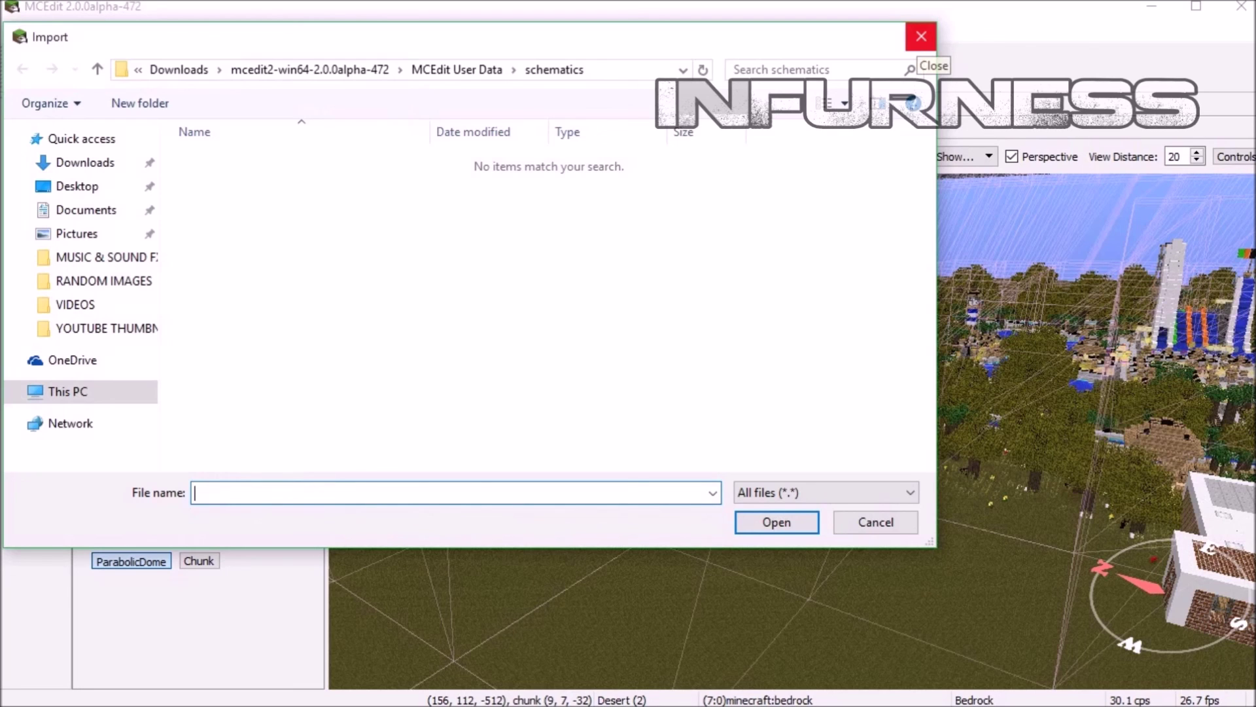
{"action": "left_click", "coordinate": [921, 36]}
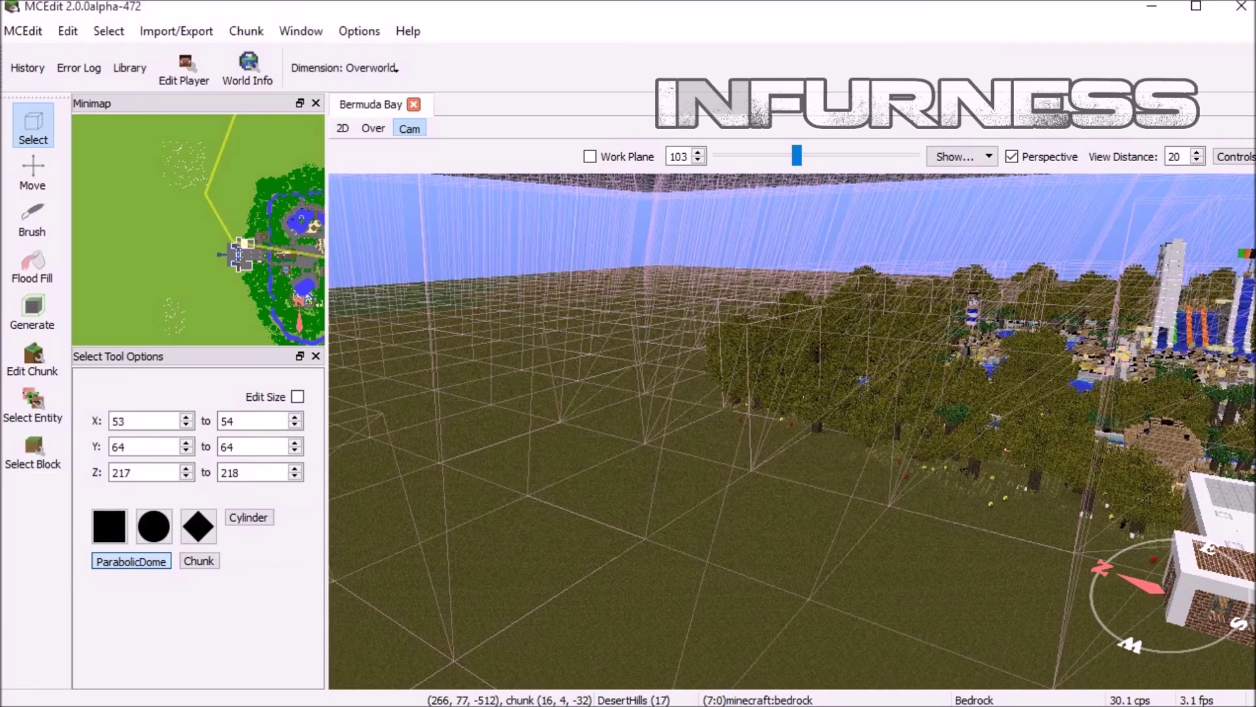
- Select a flat area at the park entrance spanning X -75 to -67, Y 65 and Z -51 to -43
{"action": "right_click_drag", "start_coordinate": [831, 474], "coordinate": [978, 534]}
{"action": "key", "text": "s"}
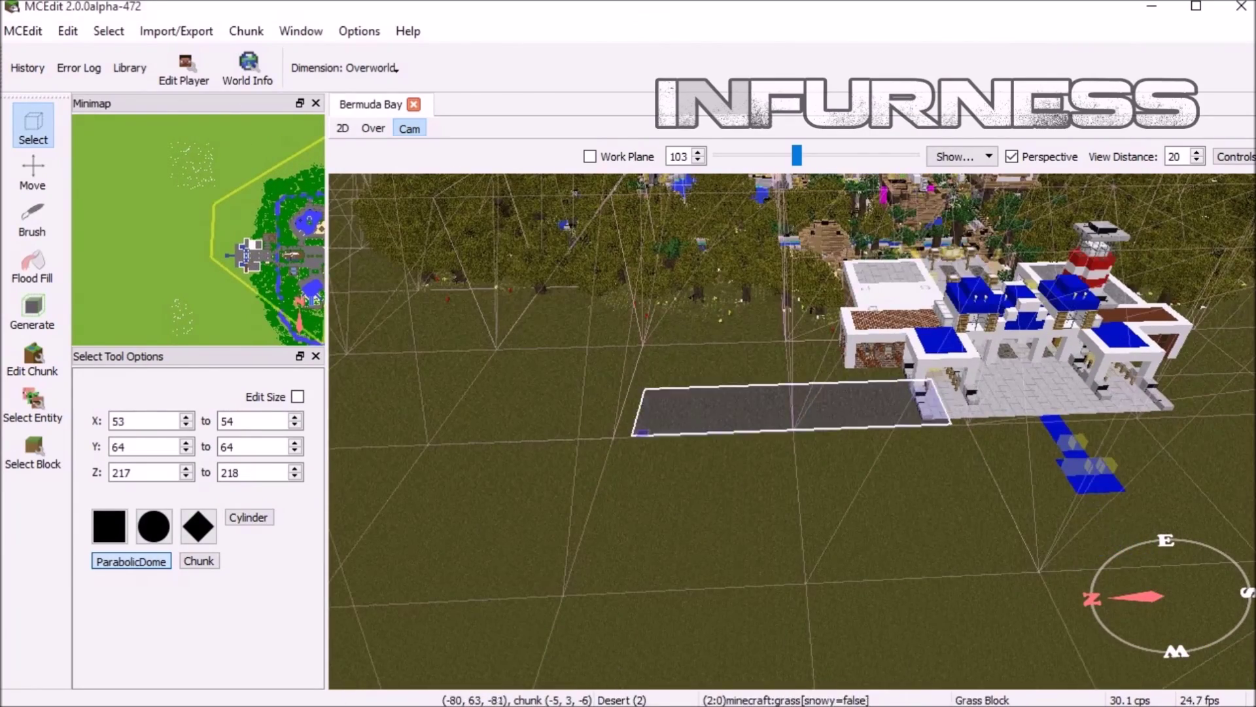
{"action": "mouse_move", "coordinate": [952, 326]}
{"action": "right_mouse_down"}
{"action": "mouse_move", "coordinate": [953, 369]}
{"action": "mouse_move", "coordinate": [952, 343]}
{"action": "right_mouse_up"}
{"action": "left_click_drag", "start_coordinate": [952, 343], "coordinate": [960, 303]}
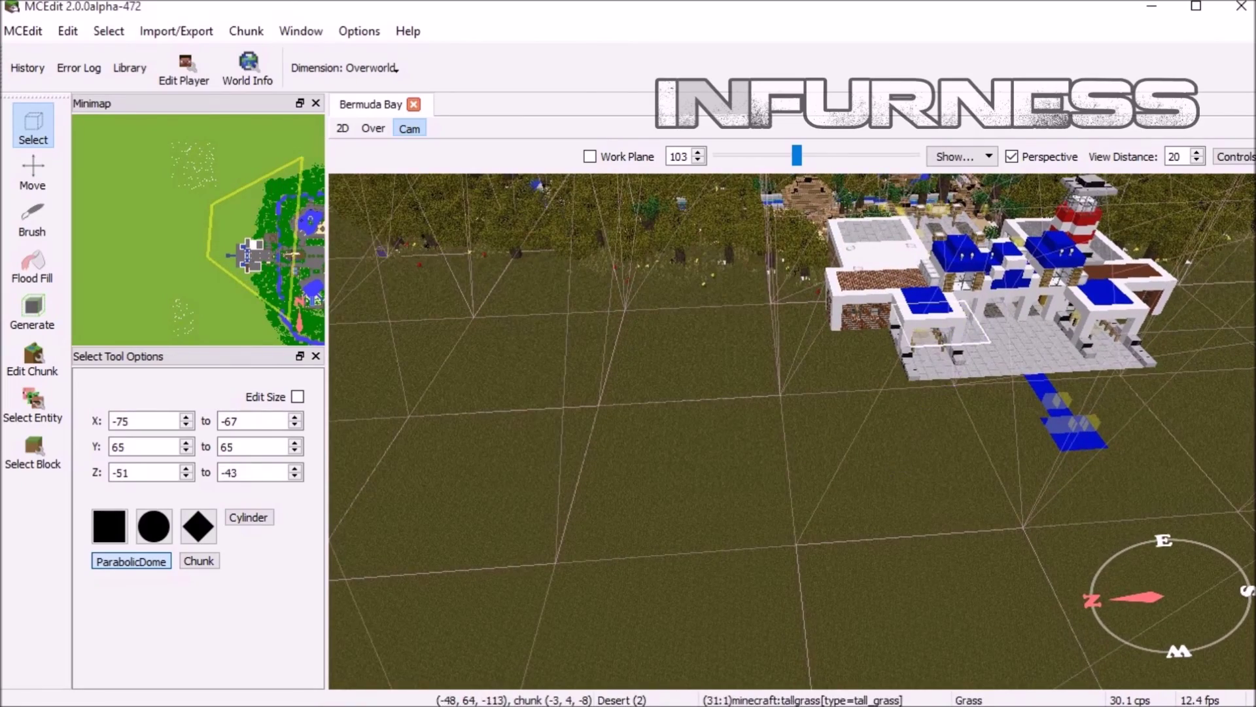
- Examine the park entrance, the surrounding grass and forest, and the paths inside the park from the air
{"action": "right_click_drag", "start_coordinate": [779, 398], "coordinate": [726, 347]}
{"action": "key", "text": "s"}
{"action": "key", "text": "w"}
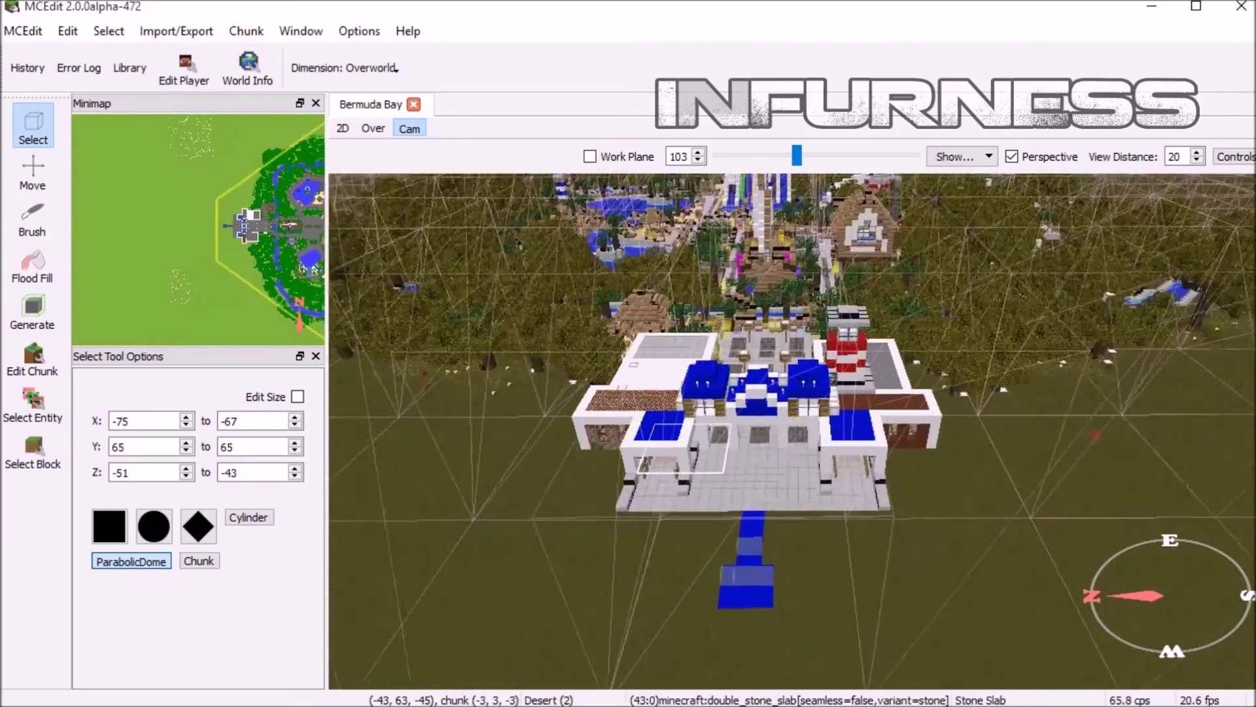
{"action": "key", "text": "w"}
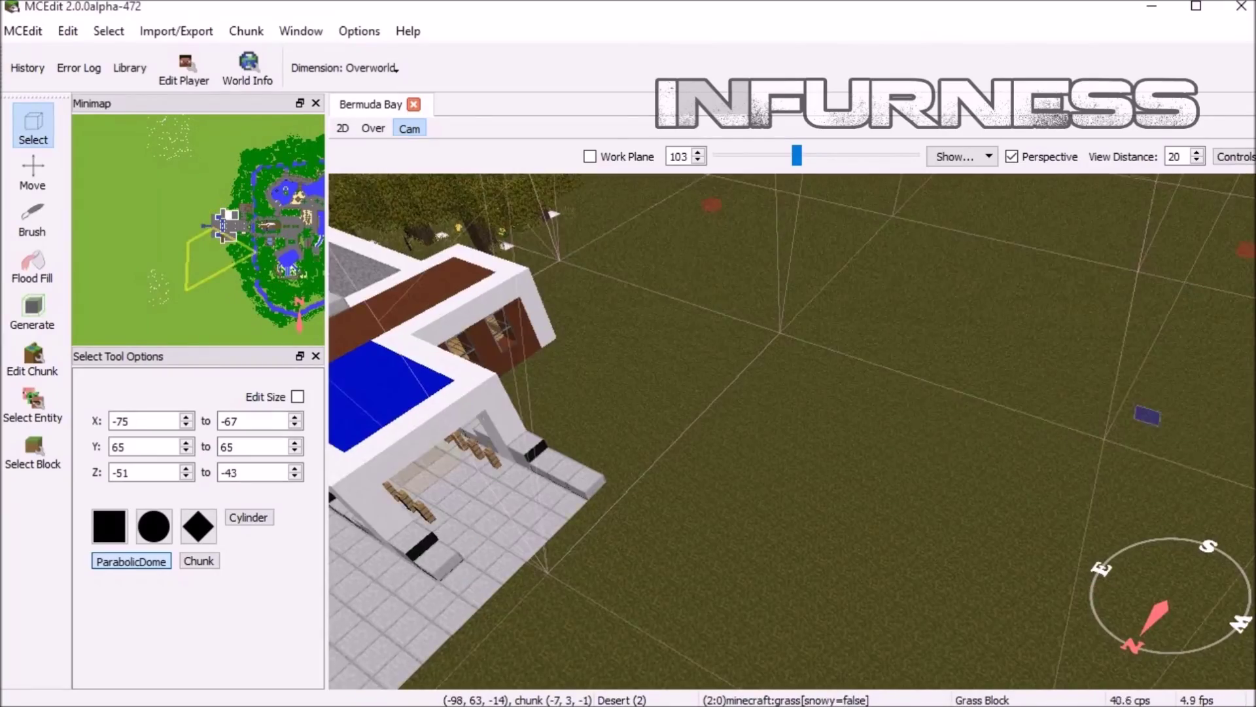
{"action": "right_click_drag", "start_coordinate": [1148, 416], "coordinate": [664, 311]}
{"action": "right_click_drag", "start_coordinate": [556, 311], "coordinate": [523, 301]}
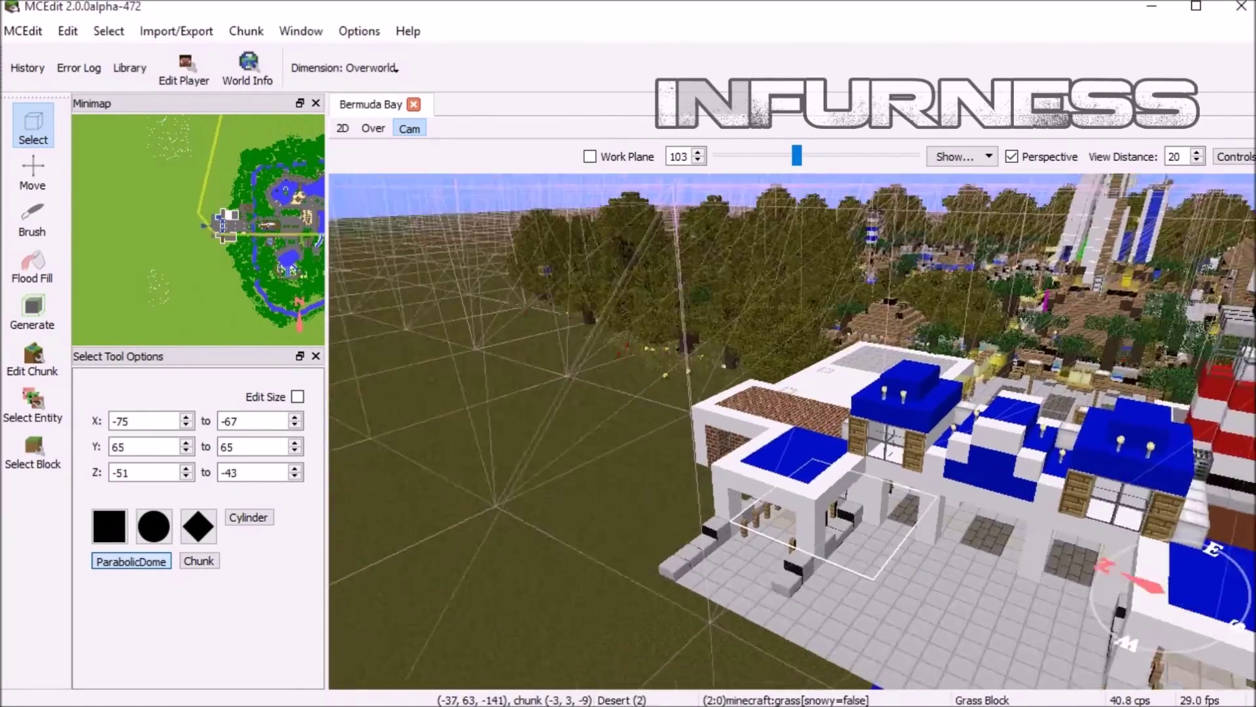
{"action": "key", "text": "Left"}
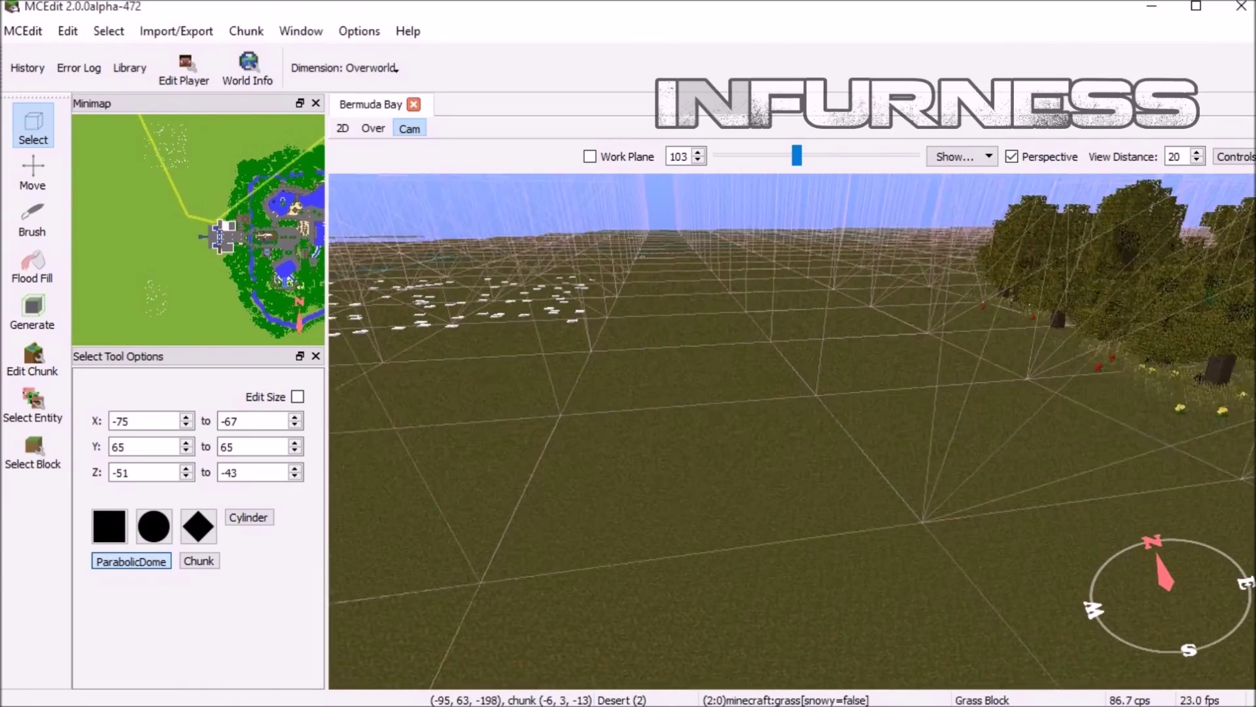
{"action": "key", "text": "Right"}
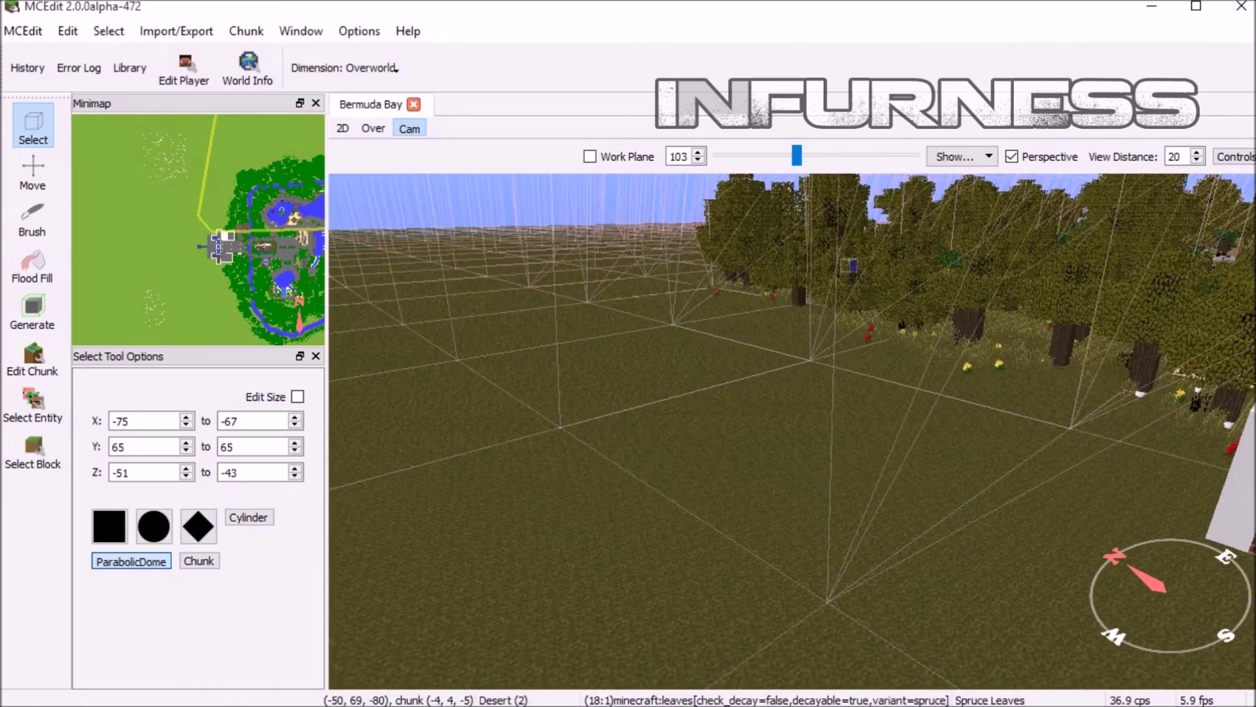
{"action": "key", "text": "Right"}
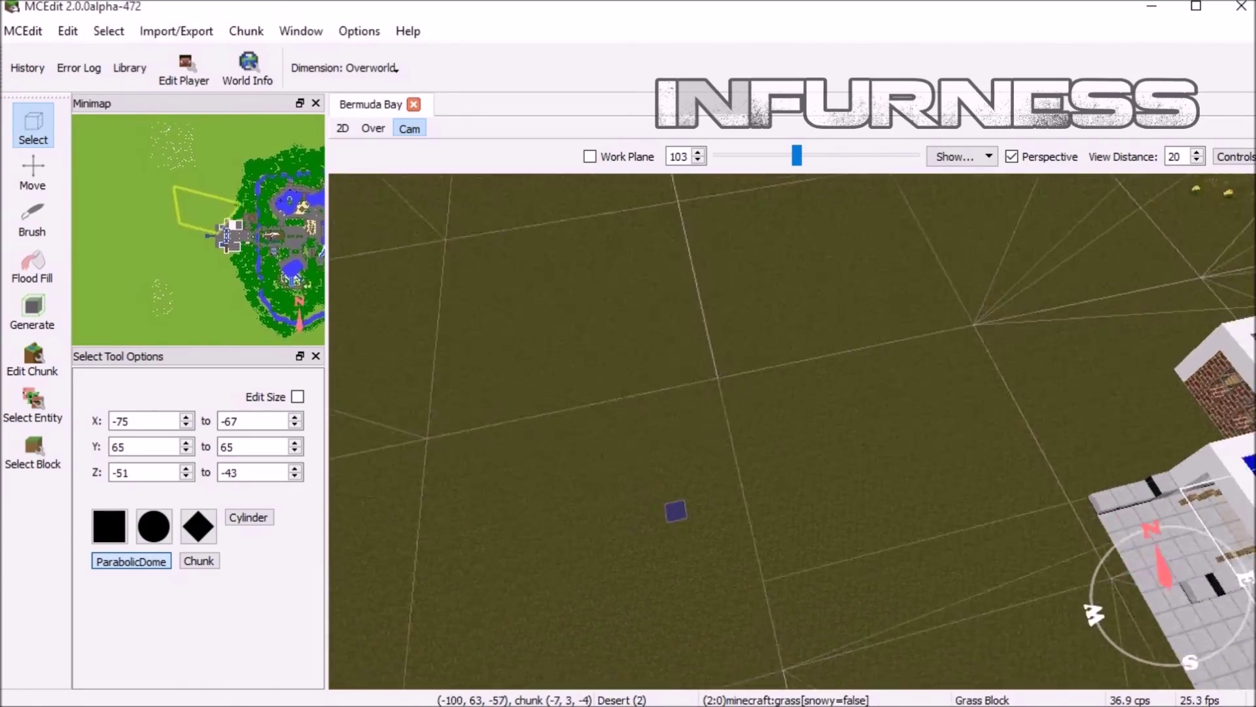
{"action": "key", "text": "Up"}
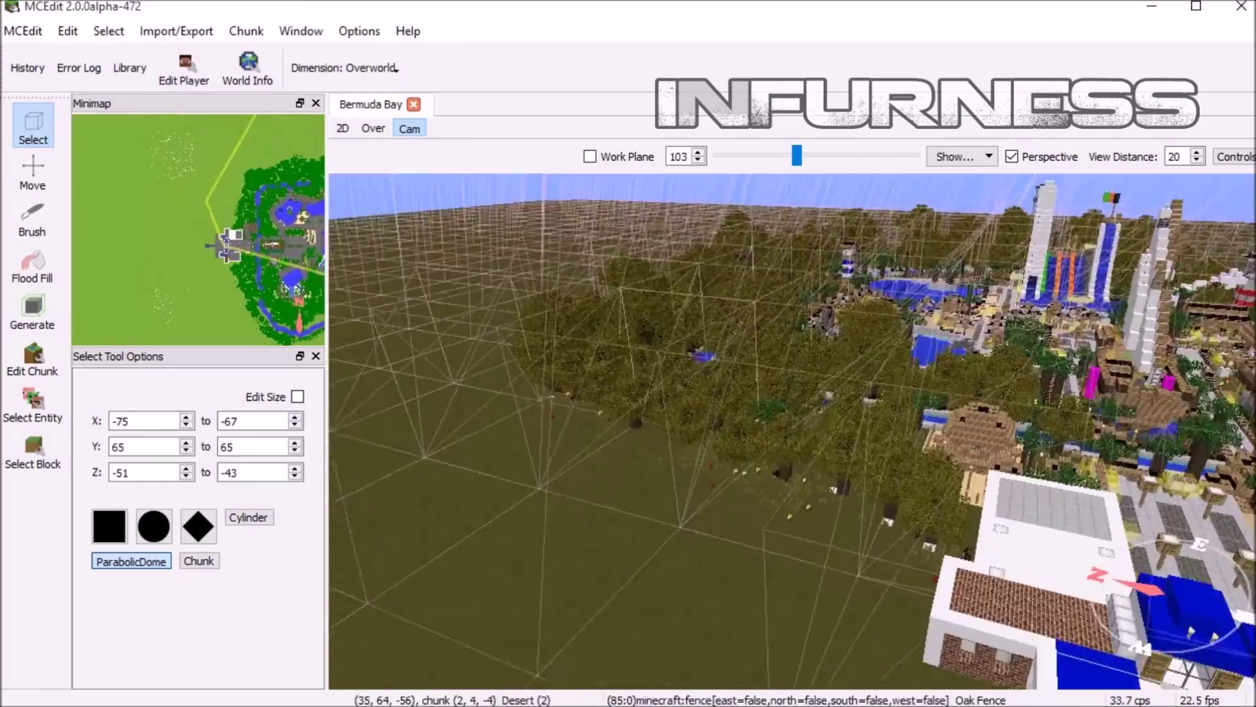
{"action": "key", "text": "w"}
{"action": "key", "text": "Left"}
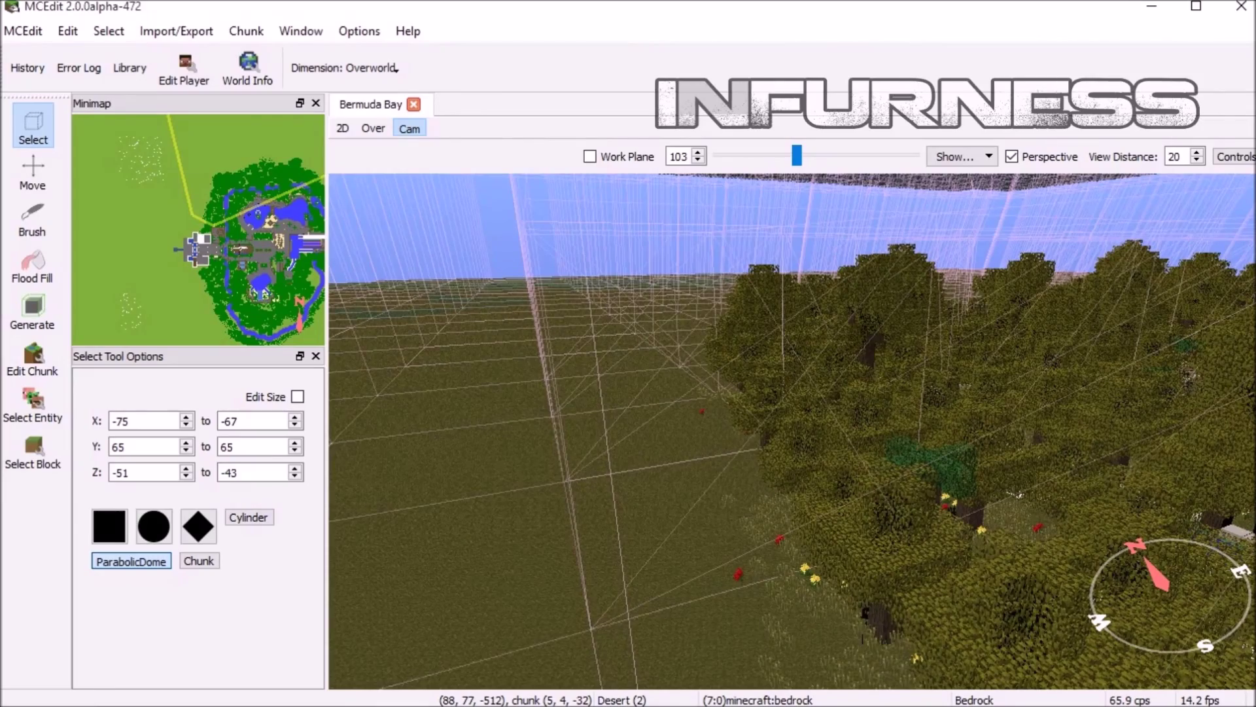
{"action": "key", "text": "Left"}
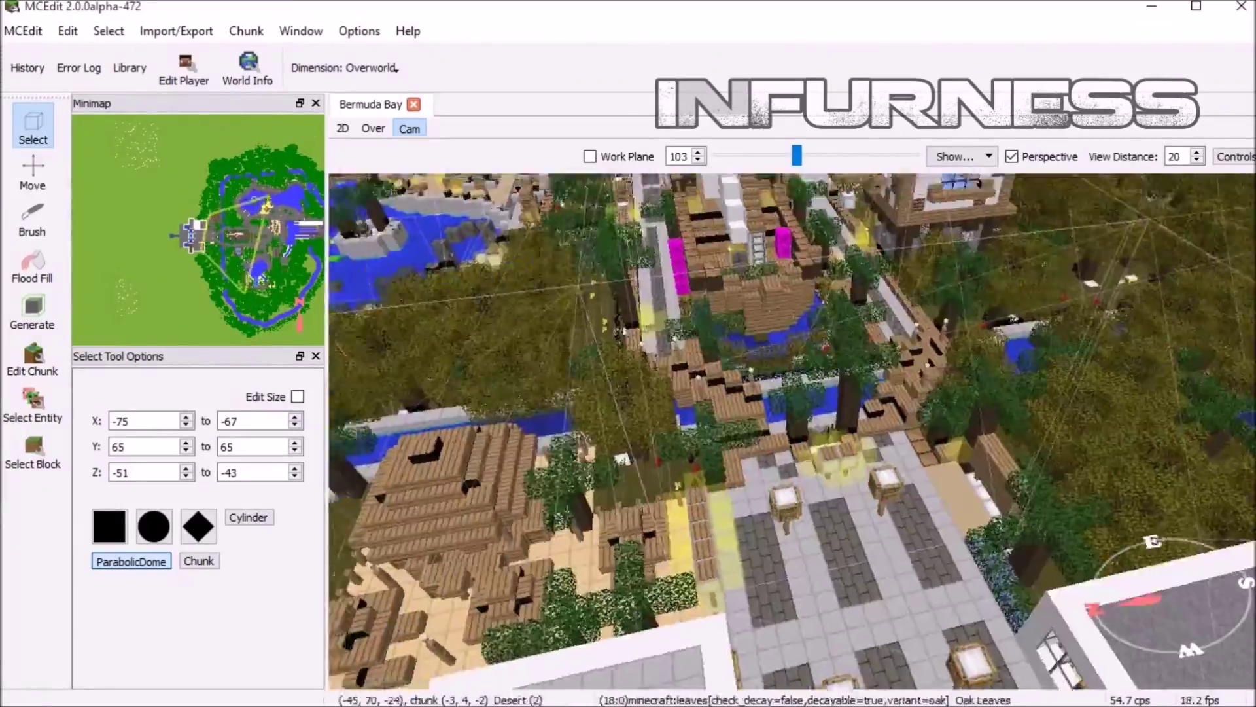
{"action": "right_click_drag", "start_coordinate": [791, 430], "coordinate": [335, 330]}
{"action": "key", "text": "w"}
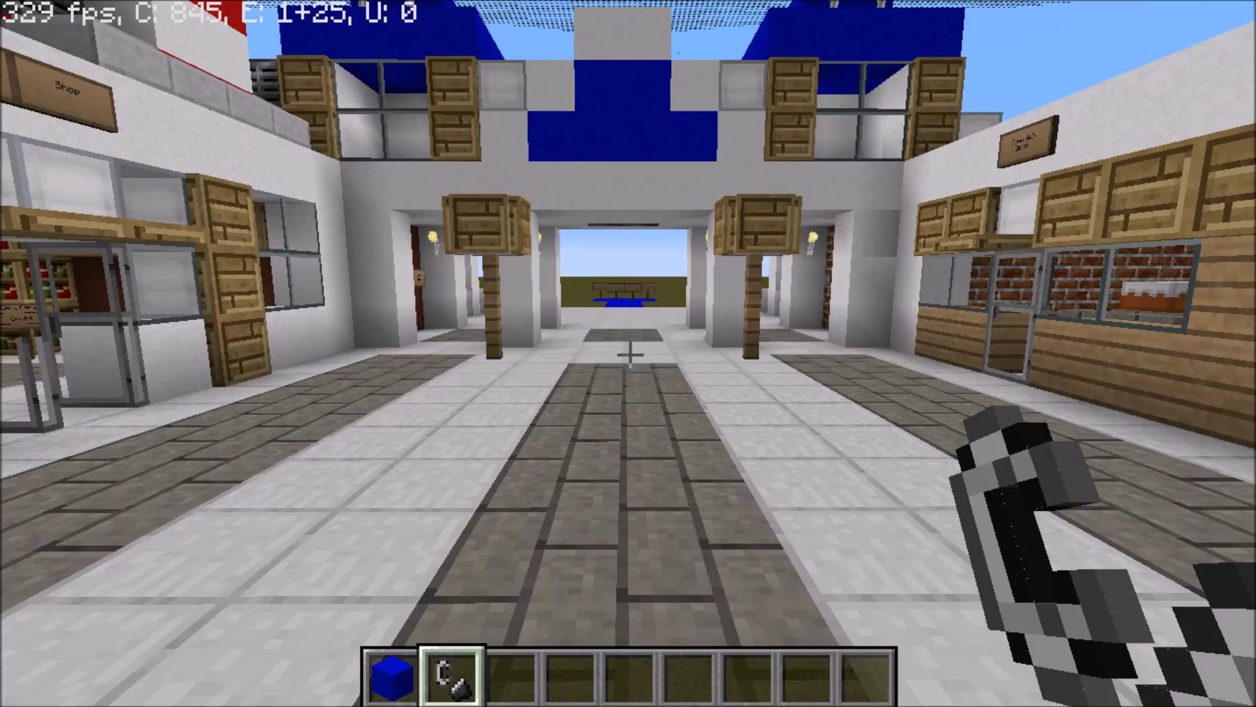
{"action": "key", "text": "w"}
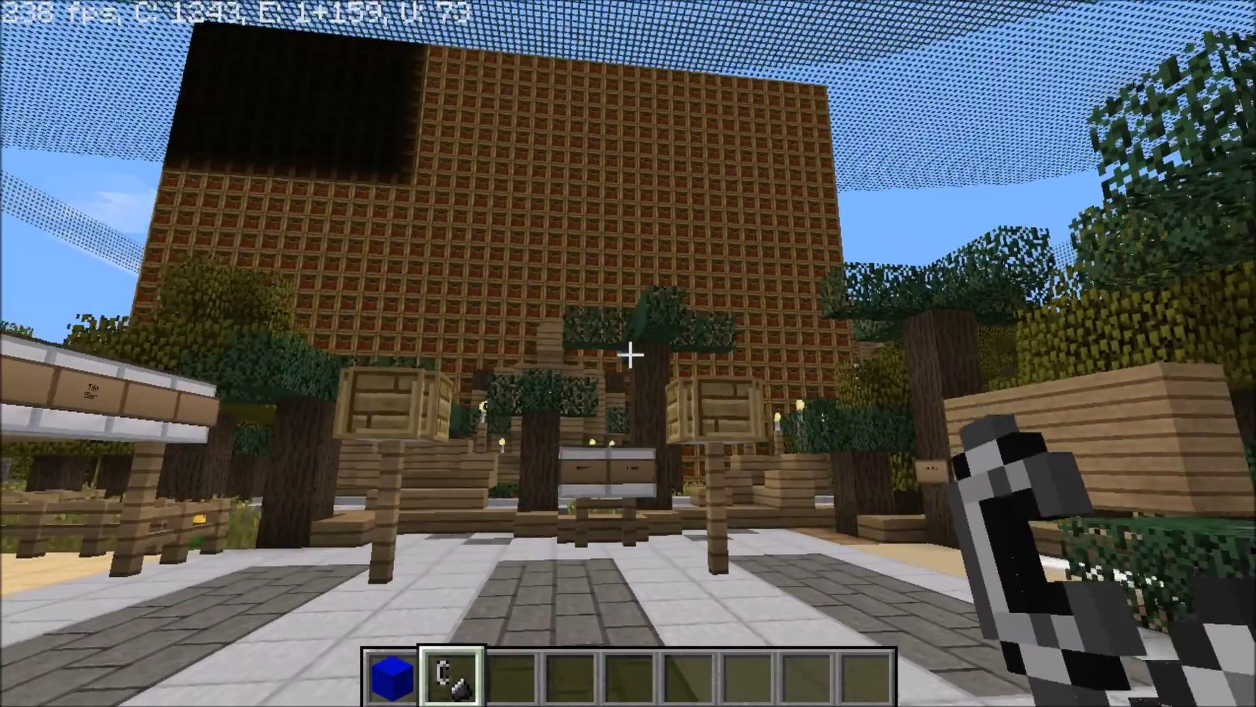
{"action": "key", "text": "w"}
{"action": "key", "text": "space"}
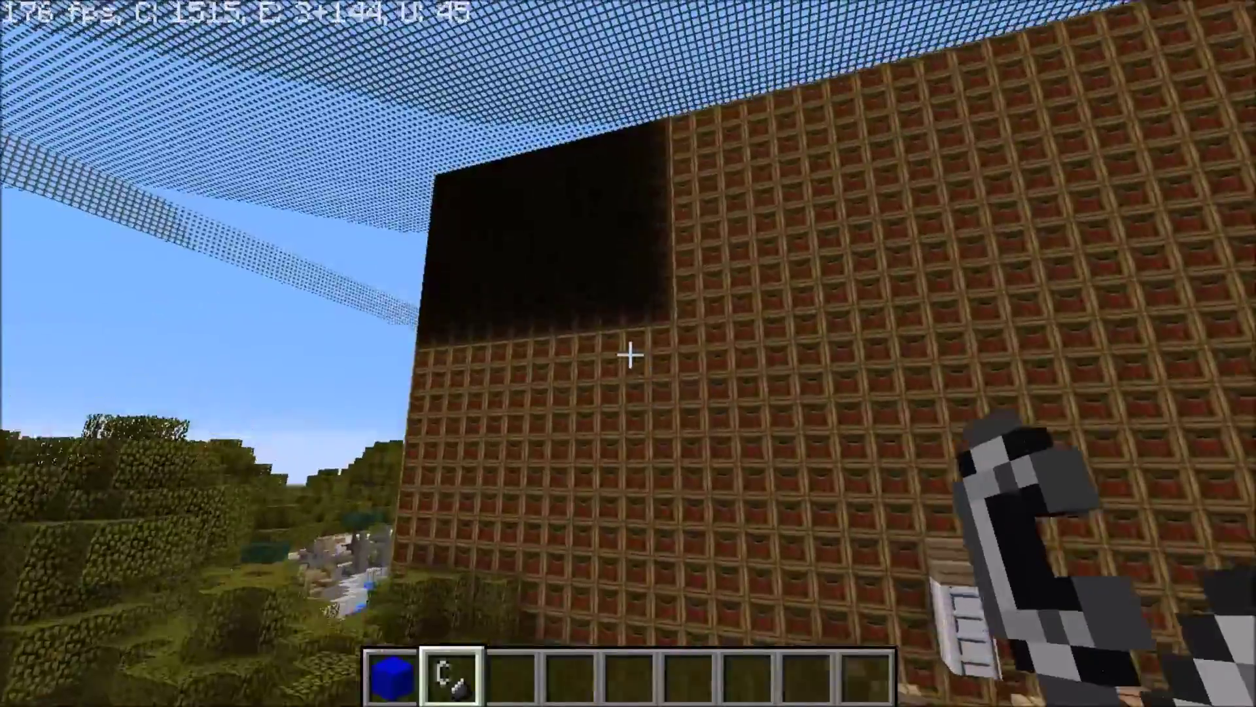
{"action": "key", "text": "w"}
{"action": "key", "text": "space"}
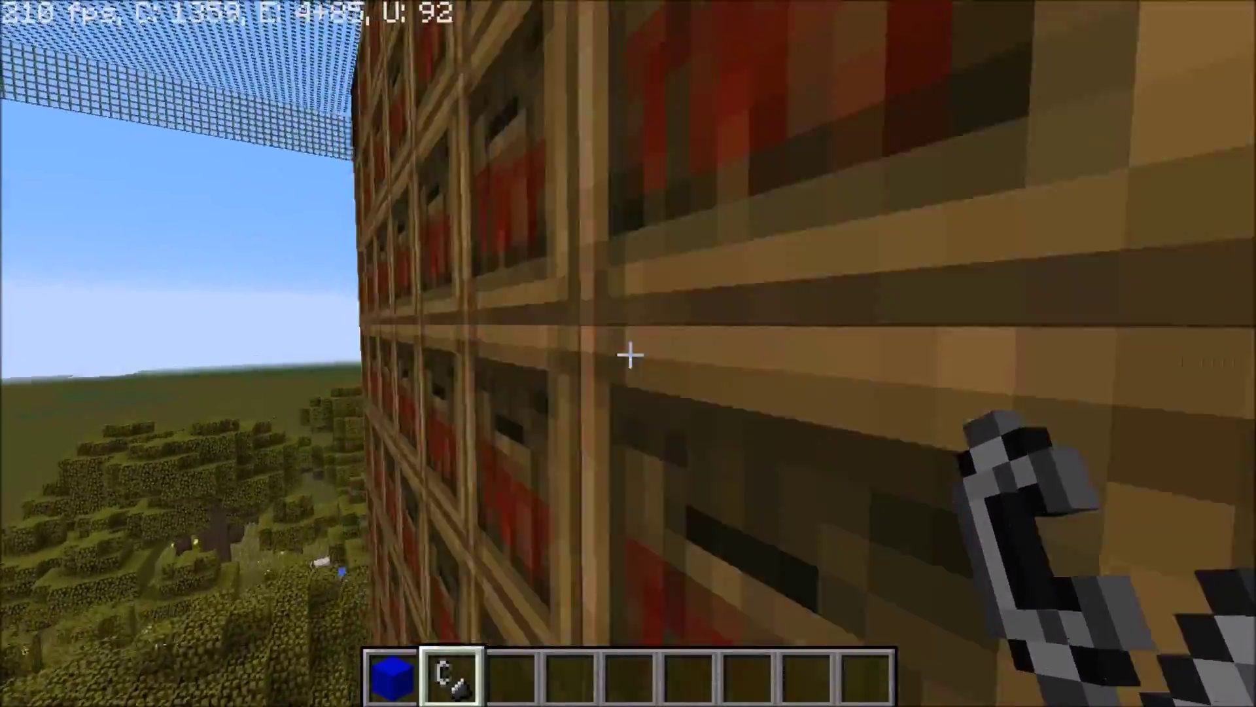
{"action": "key", "text": "s"}
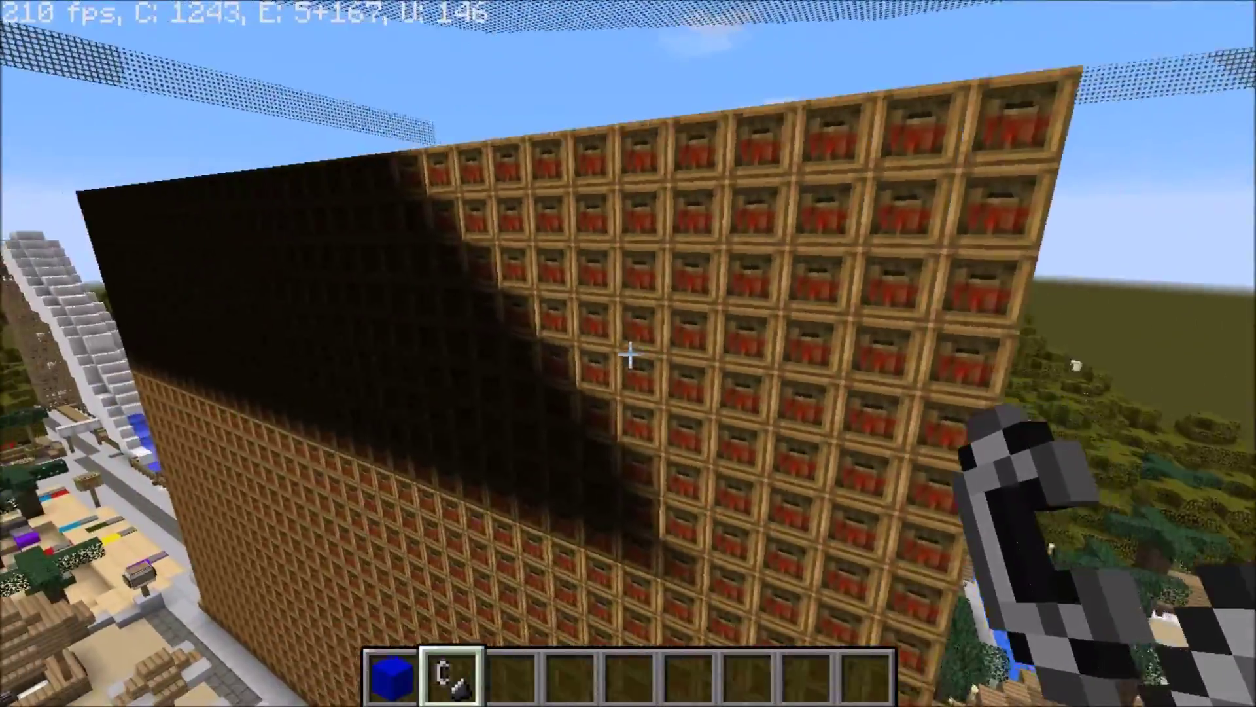
{"action": "key", "text": "d"}
{"action": "key", "text": "w"}
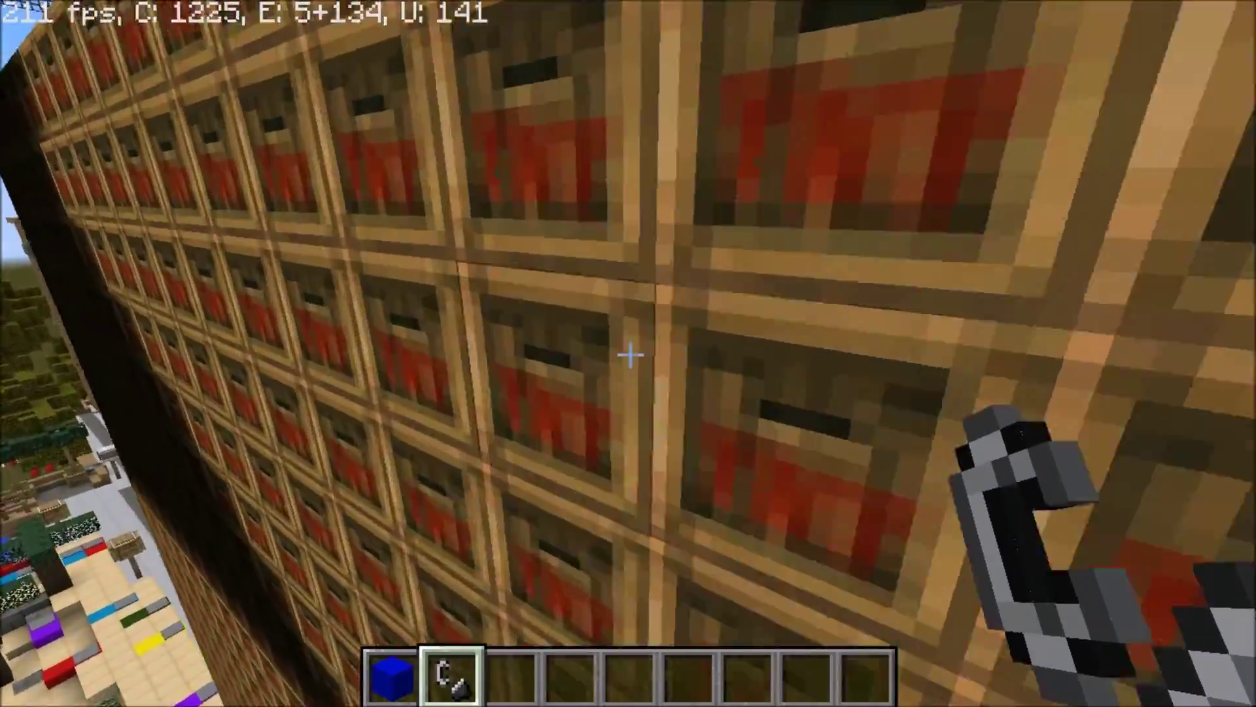
- Examine the sides and top of the giant TNT block standing over the park from the air
{"action": "key", "text": "s"}
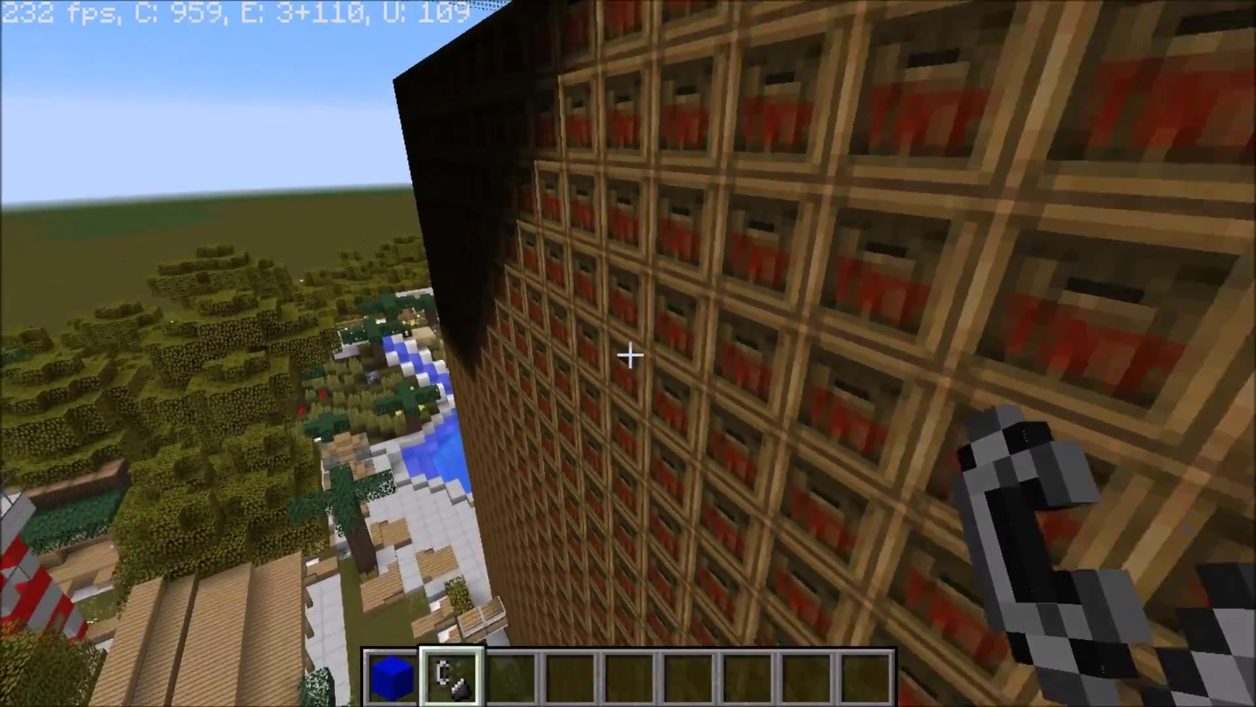
{"action": "key", "text": "w"}
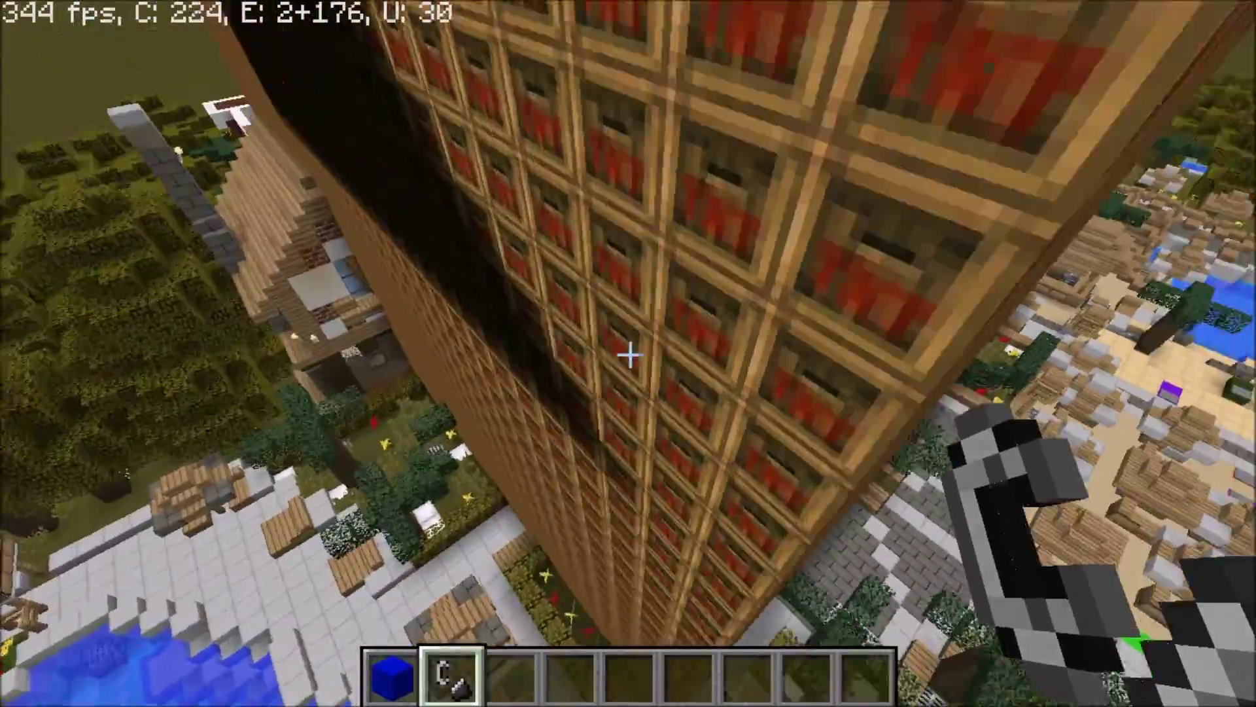
{"action": "key", "text": "w"}
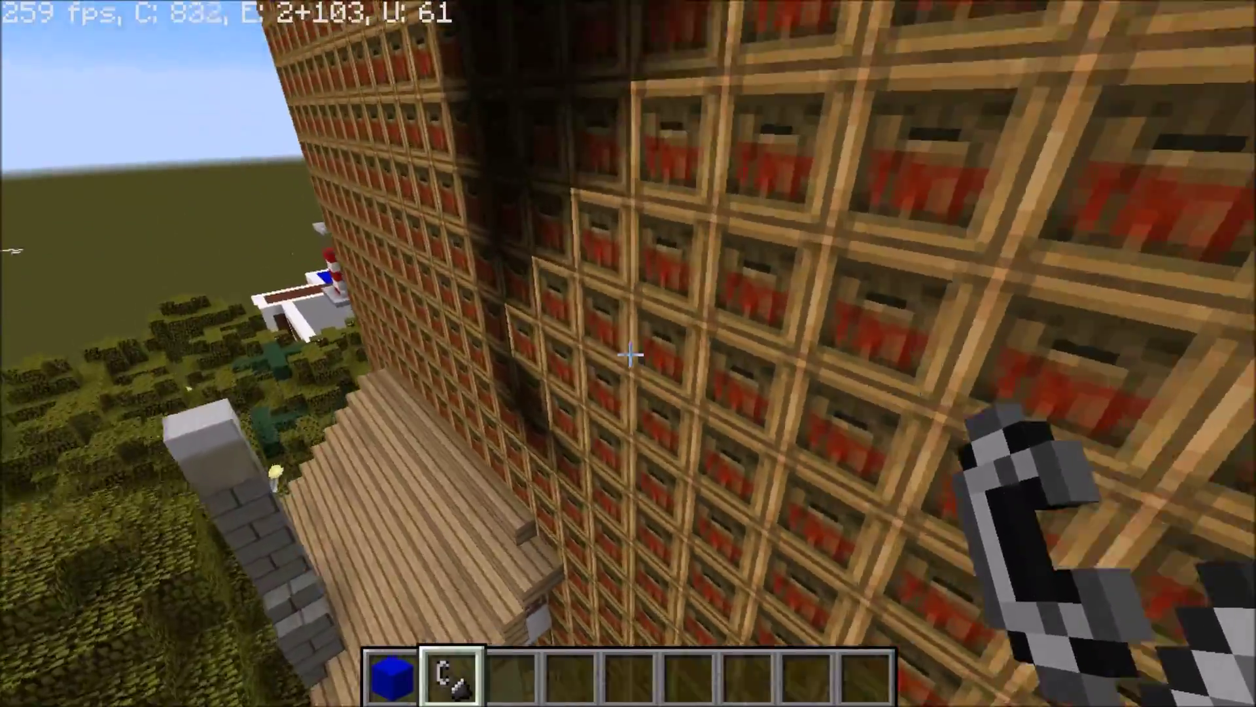
{"action": "key", "text": "s"}
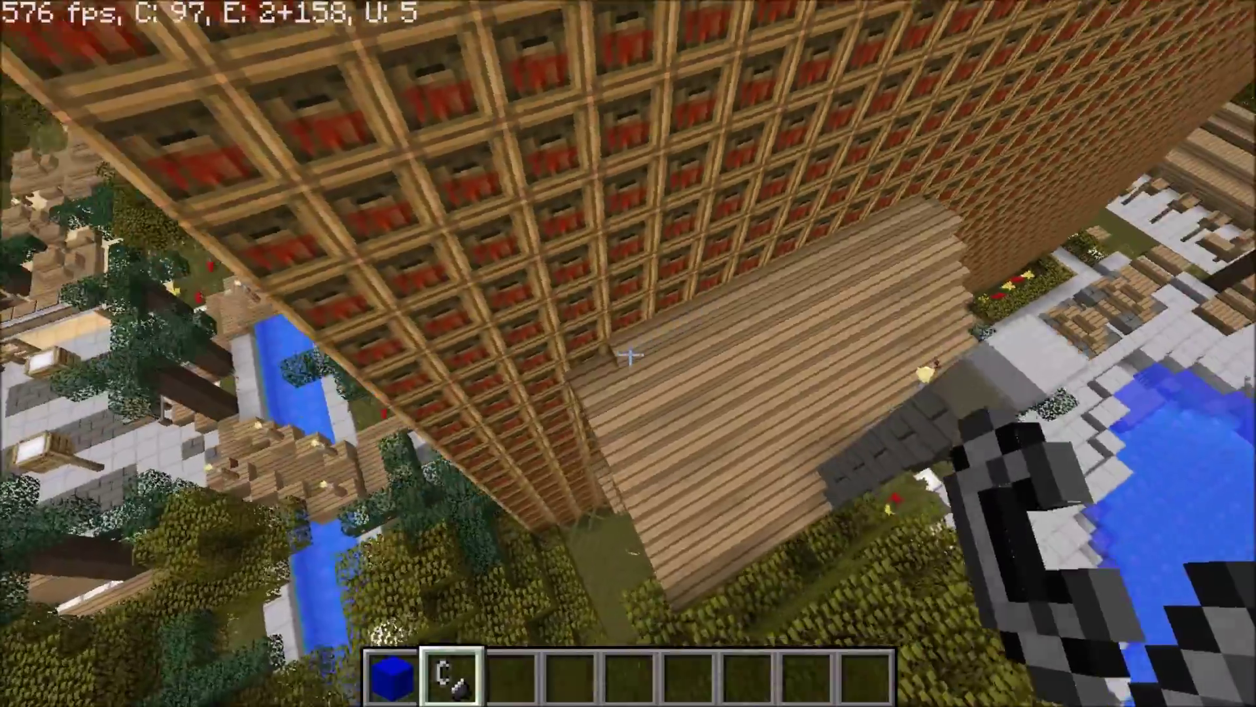
{"action": "key", "text": "s"}
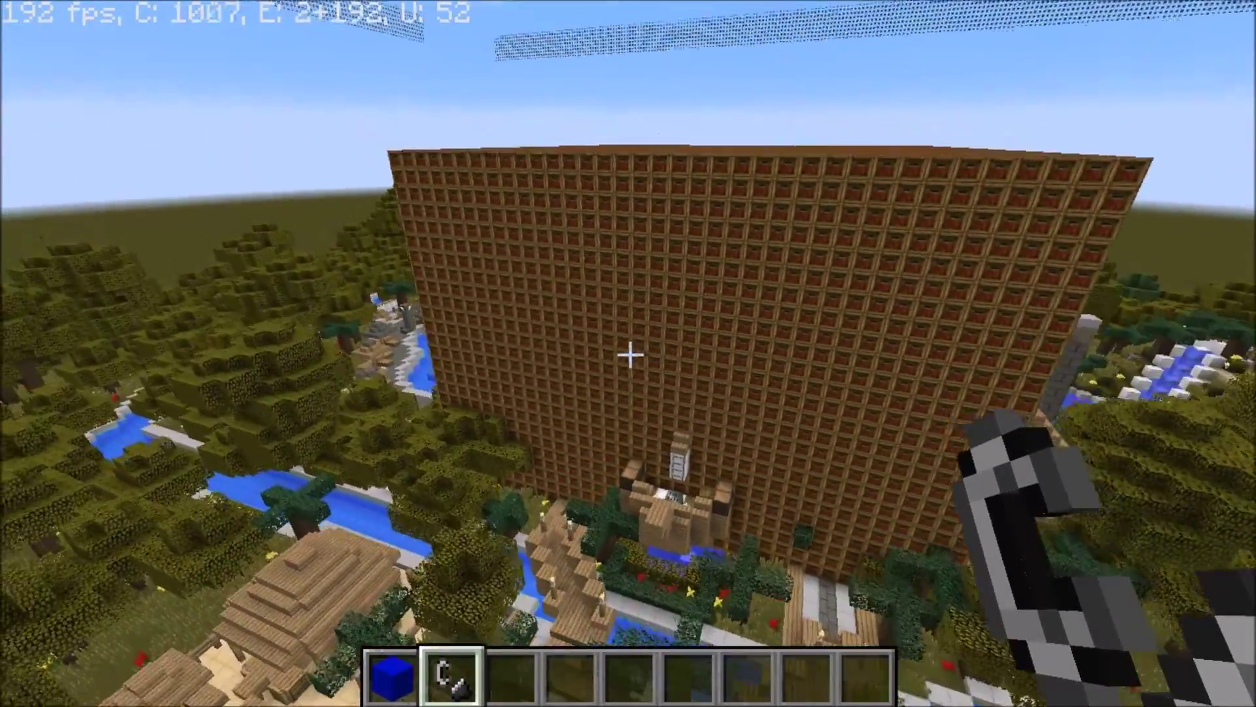
{"action": "key", "text": "space"}
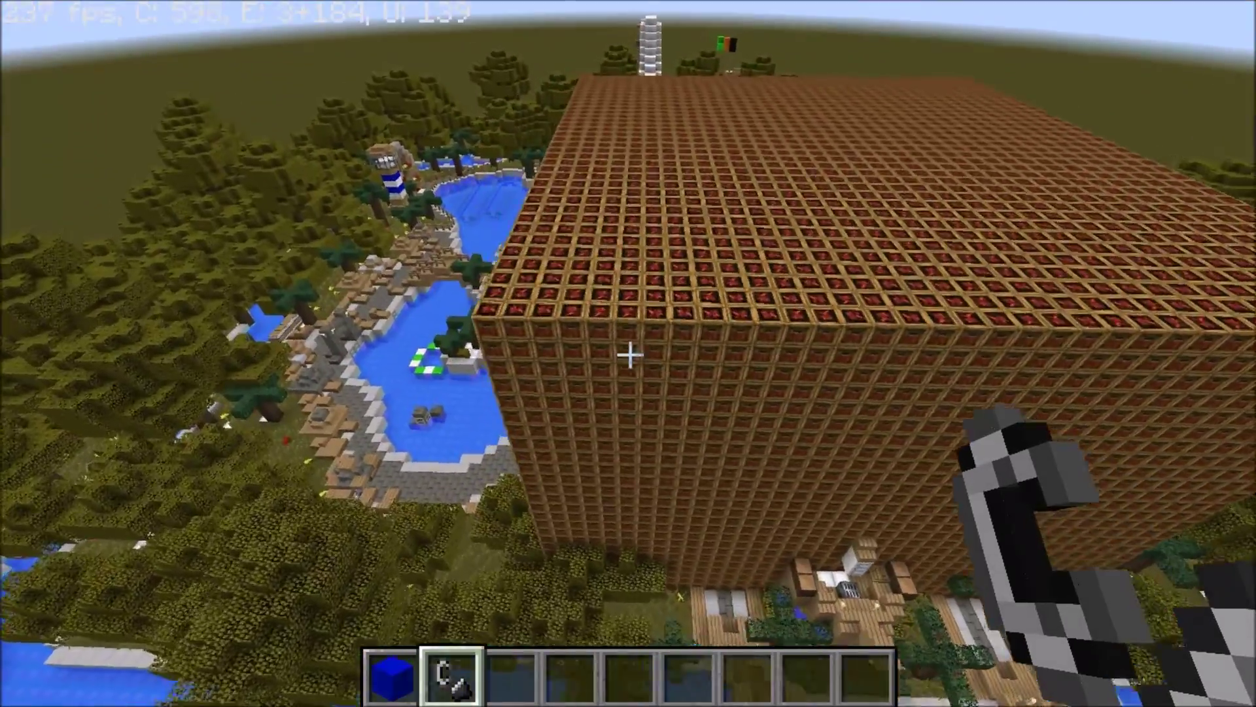
- Ignite the top corner of the giant TNT block with flint and steel, change the game mode, and back away from the explosion
{"action": "key", "text": "w"}
{"action": "key", "text": "w"}
{"action": "key", "text": "a"}
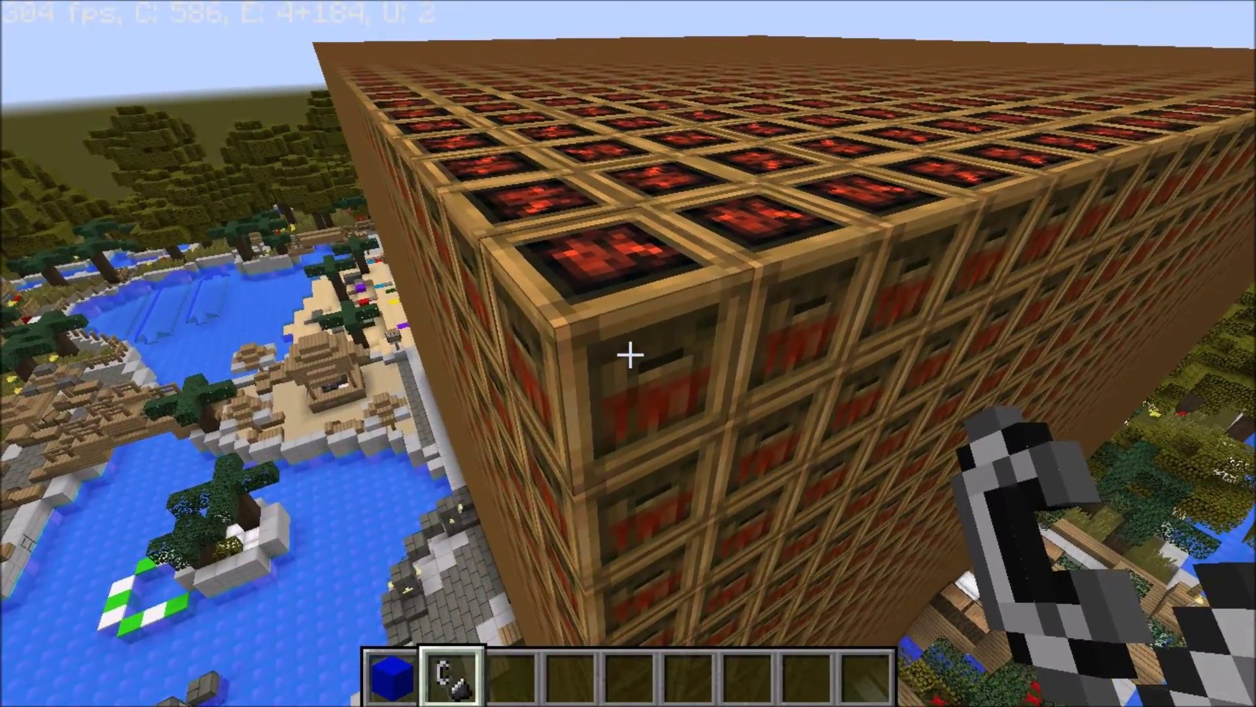
{"action": "right_click", "coordinate": [630, 355]}
{"action": "key", "text": "t"}
{"action": "key", "text": "Return"}
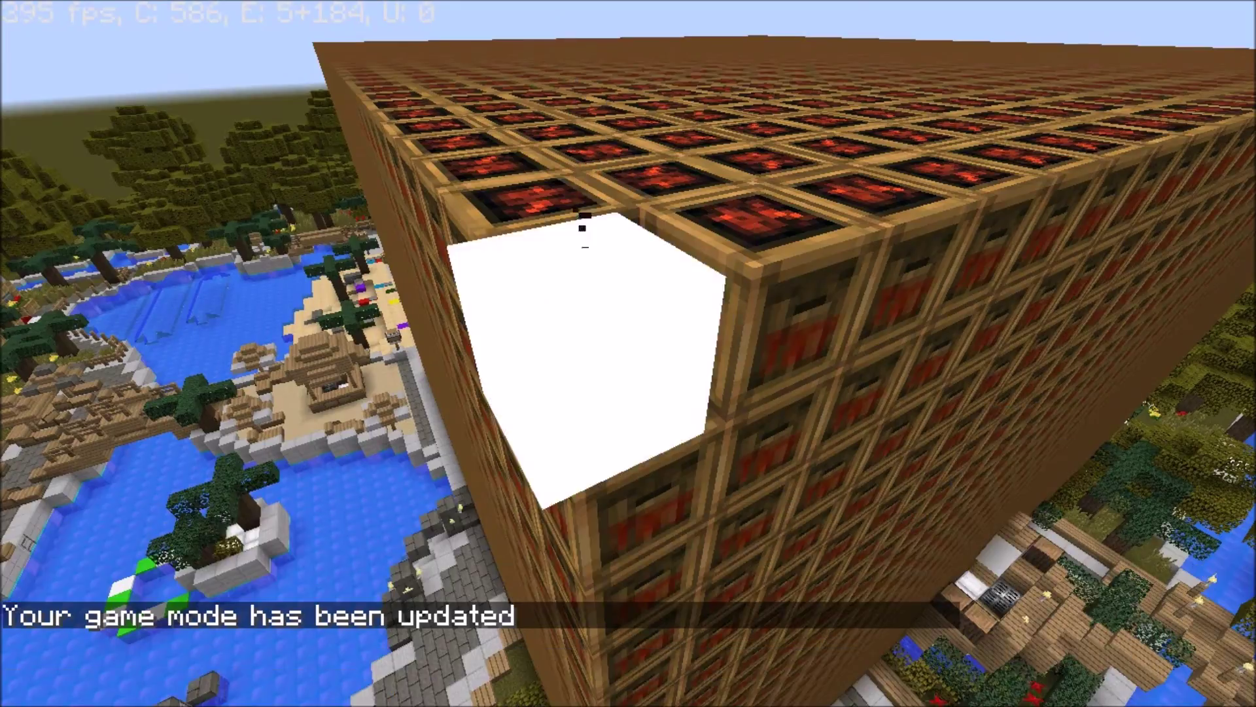
{"action": "key", "text": "s"}
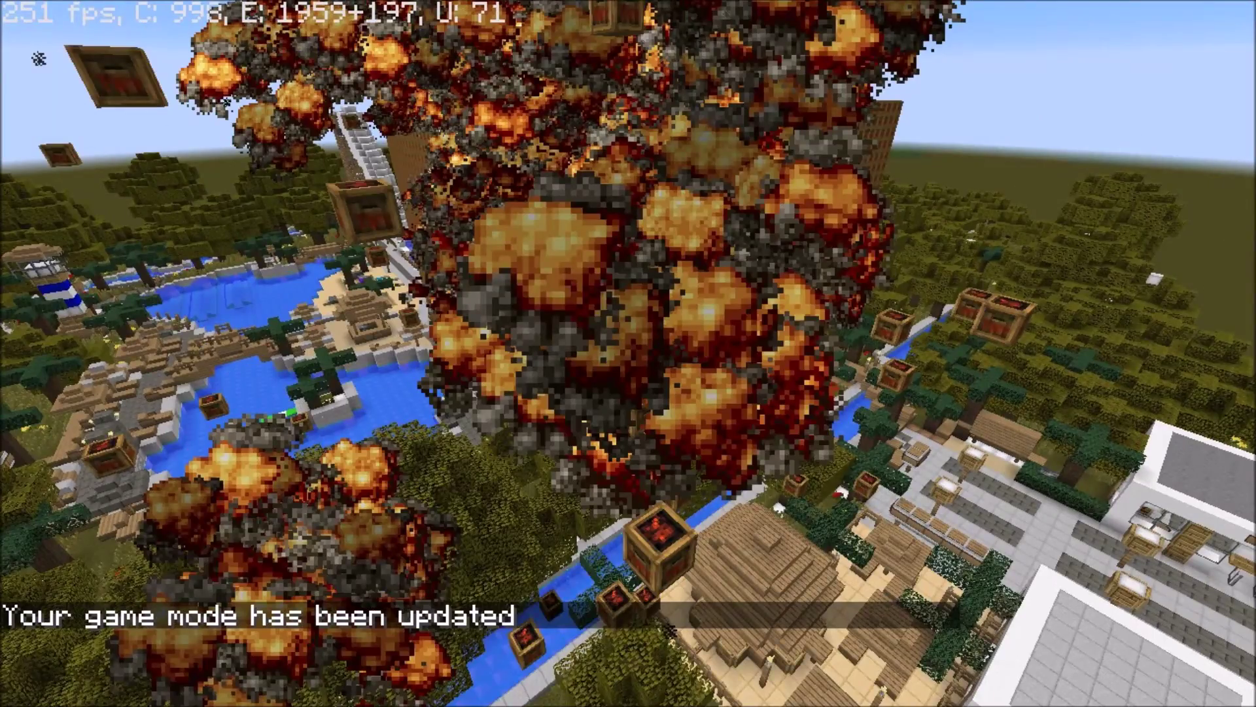
{"action": "key", "text": "s"}
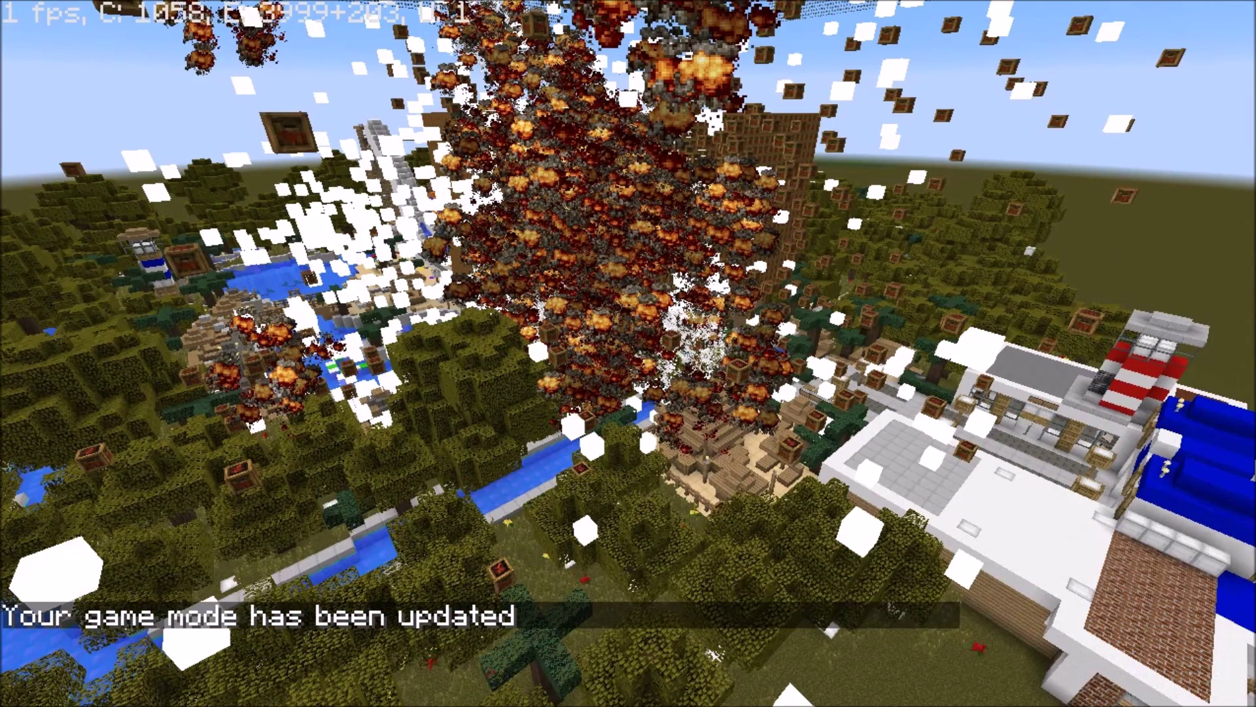